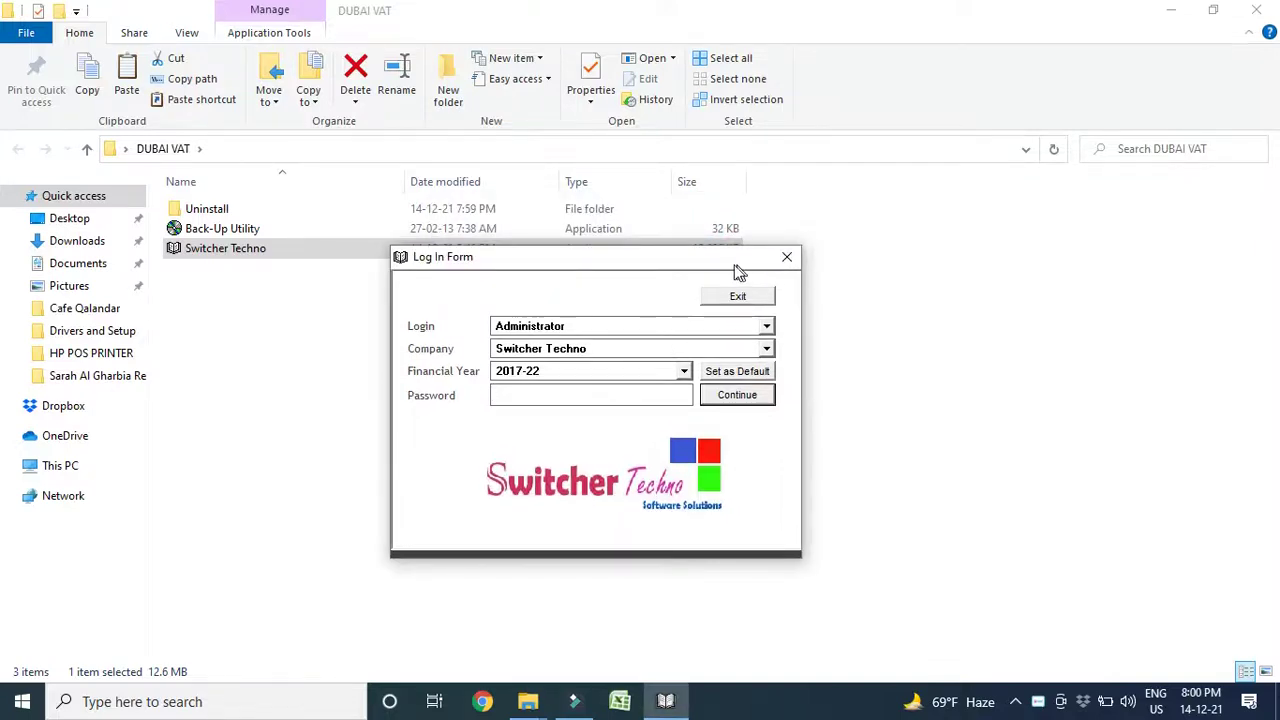
Log in as Administrator to company Switcher Techno, financial year 2017-22, with the account password
left_click_drag(565, 262, 567, 238)
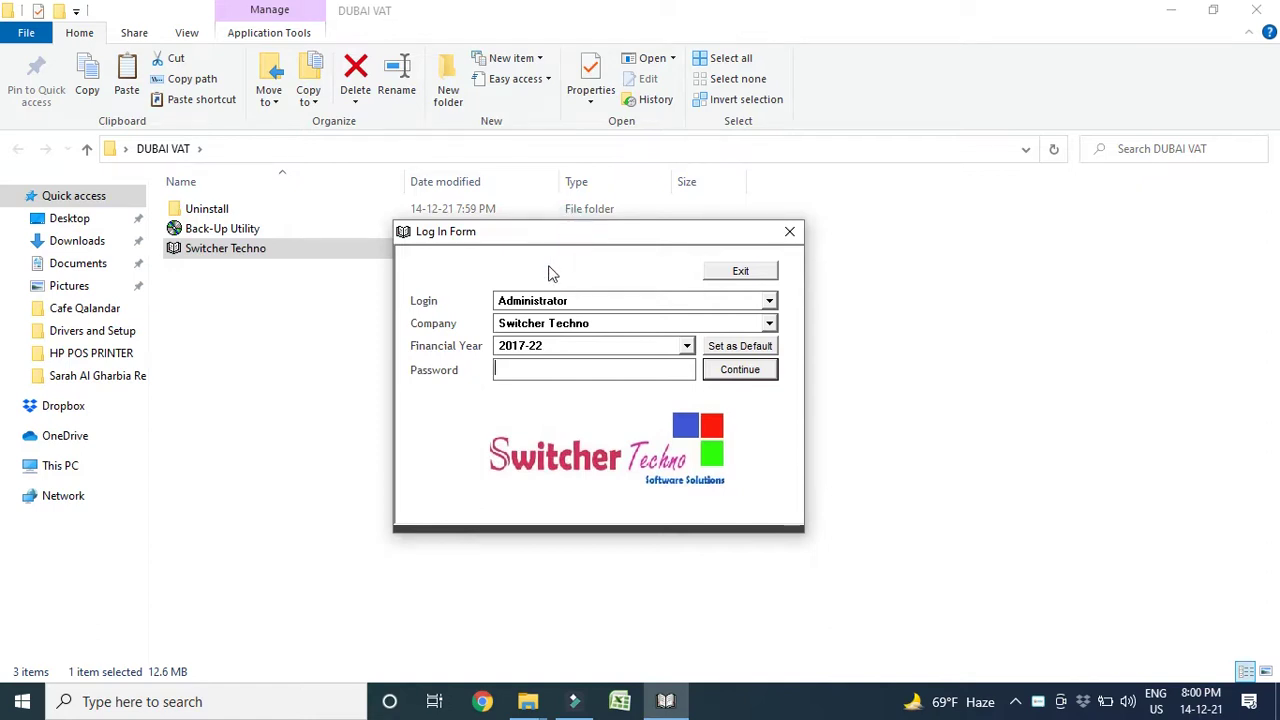
left_click(652, 374)
left_click(658, 314)
left_click(652, 312)
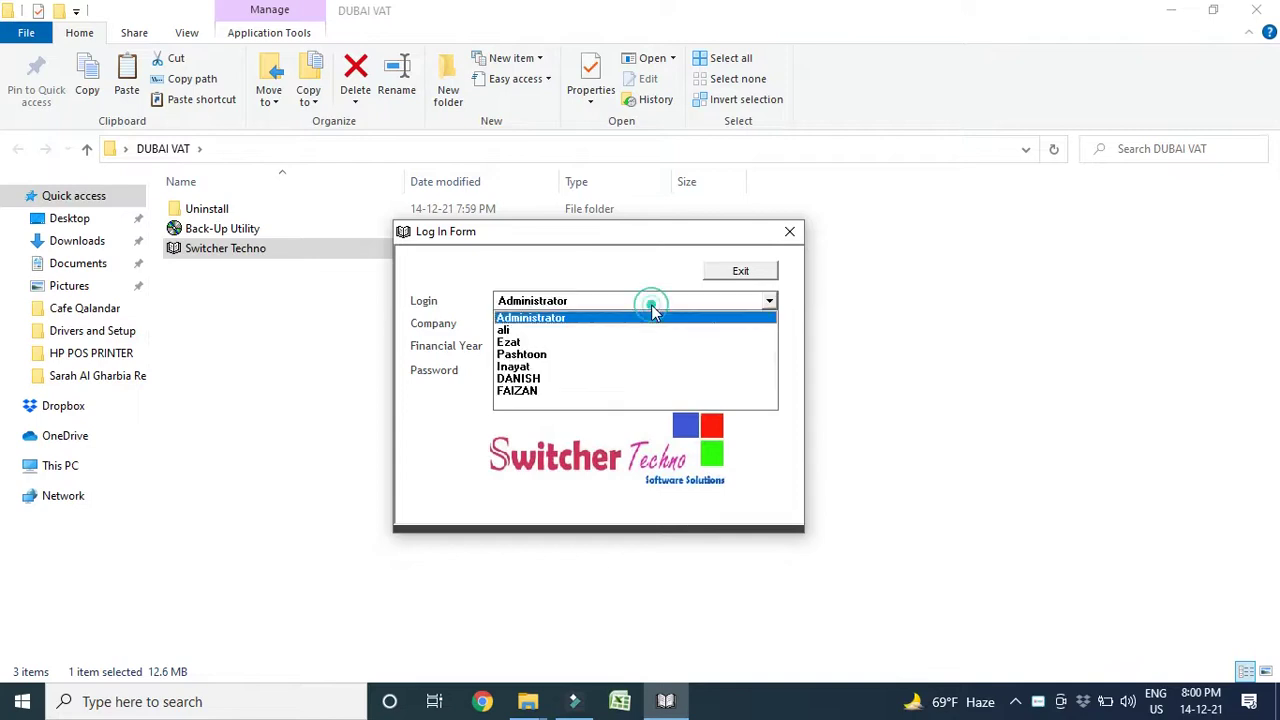
left_click(641, 318)
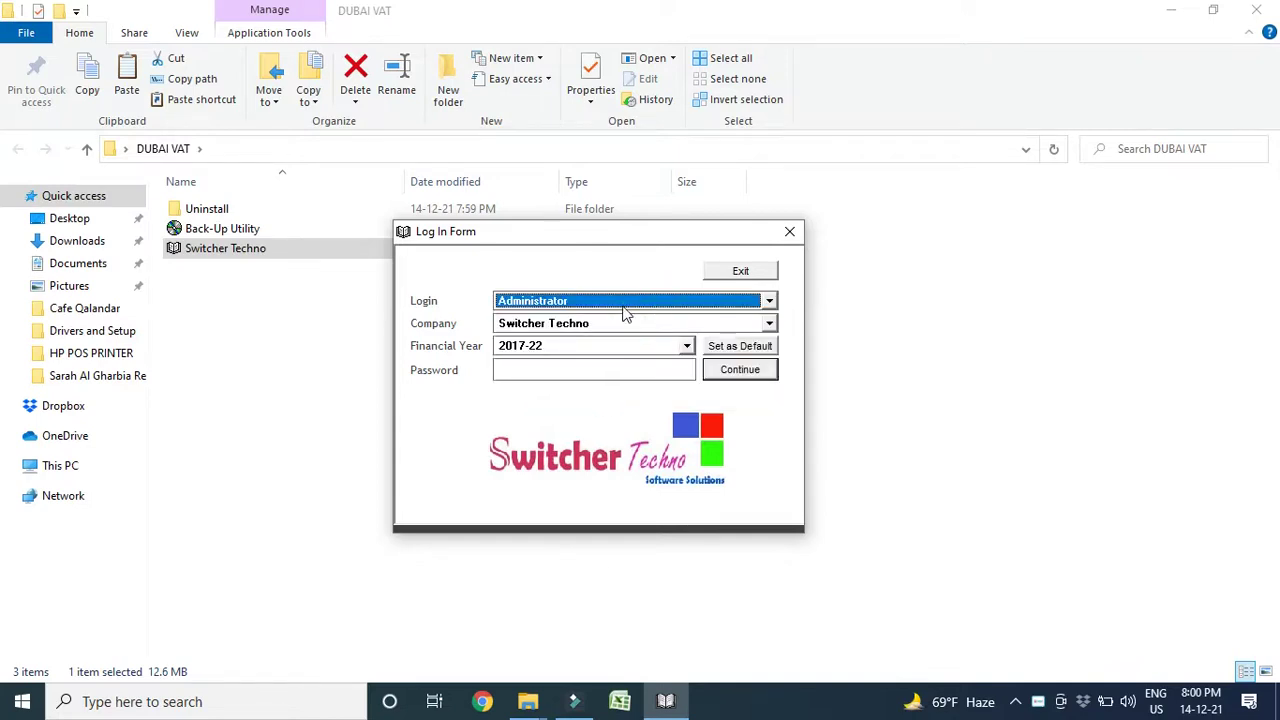
left_click(624, 305)
left_click(603, 320)
left_click(714, 370)
key("Return")
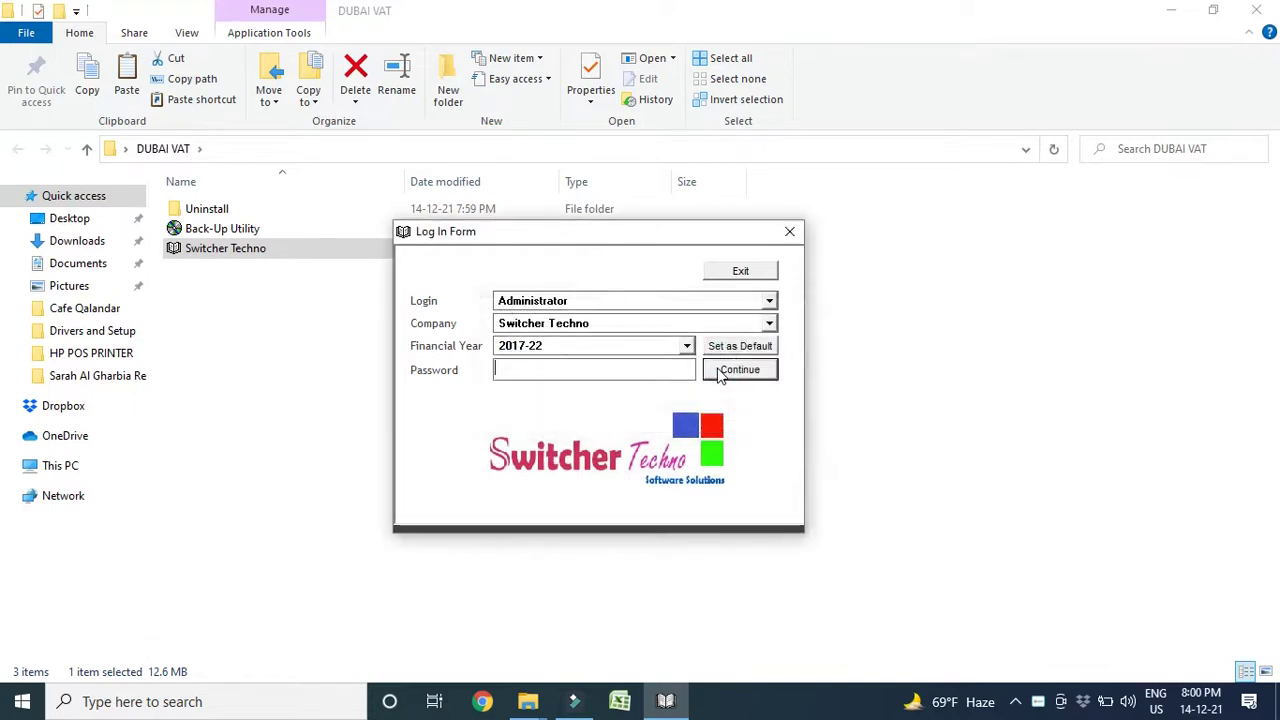
type("xxxxxx")
left_click(714, 370)
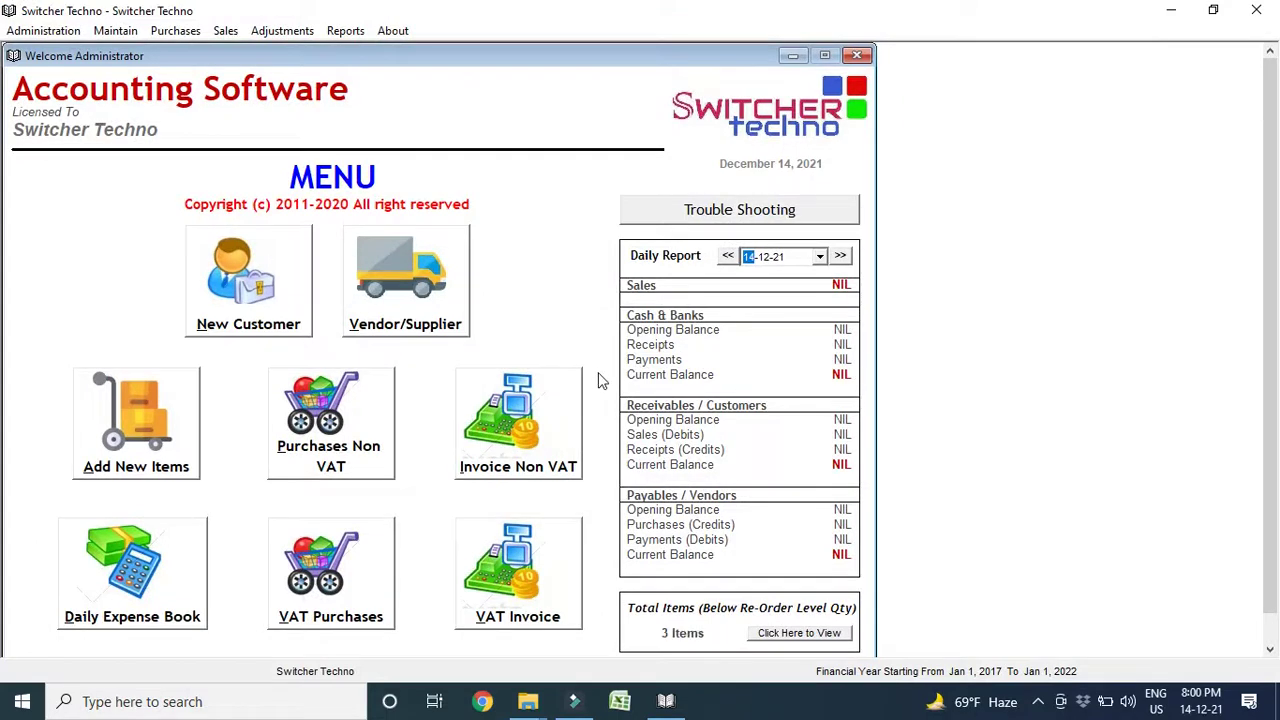
Open the Customers window from New Customer and view the Credit Customer list
left_click(228, 310)
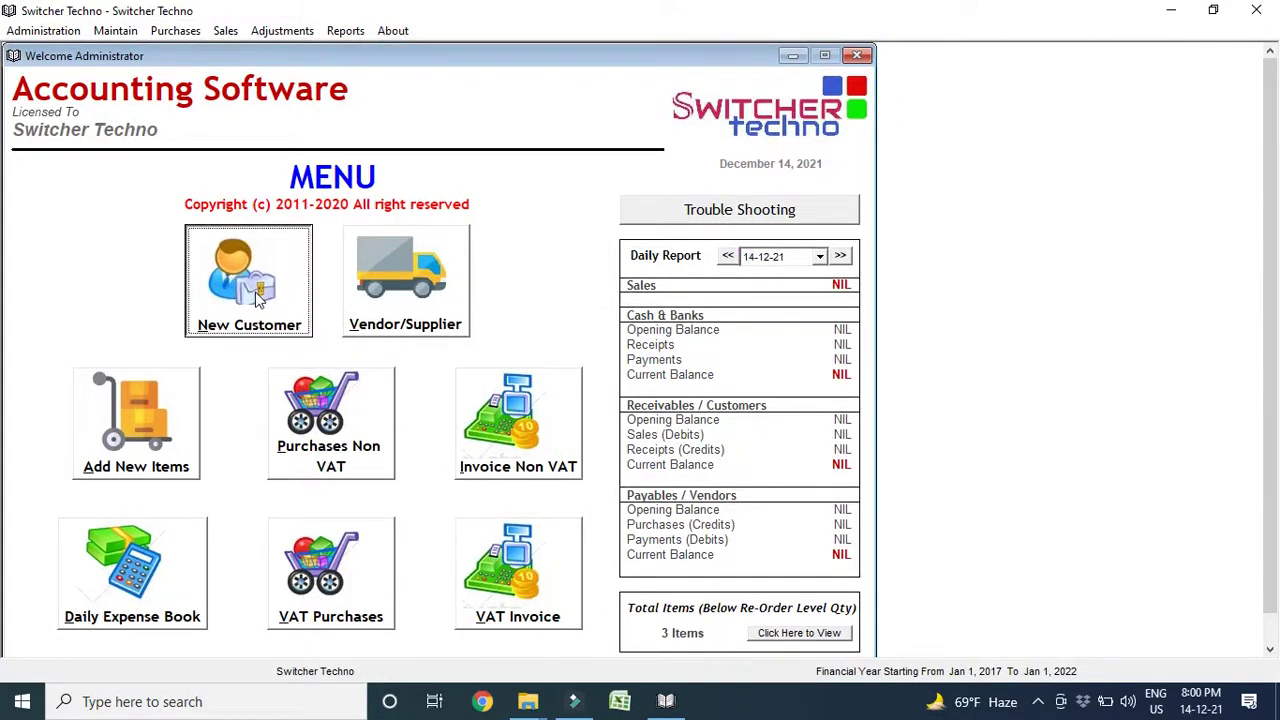
left_click(257, 297)
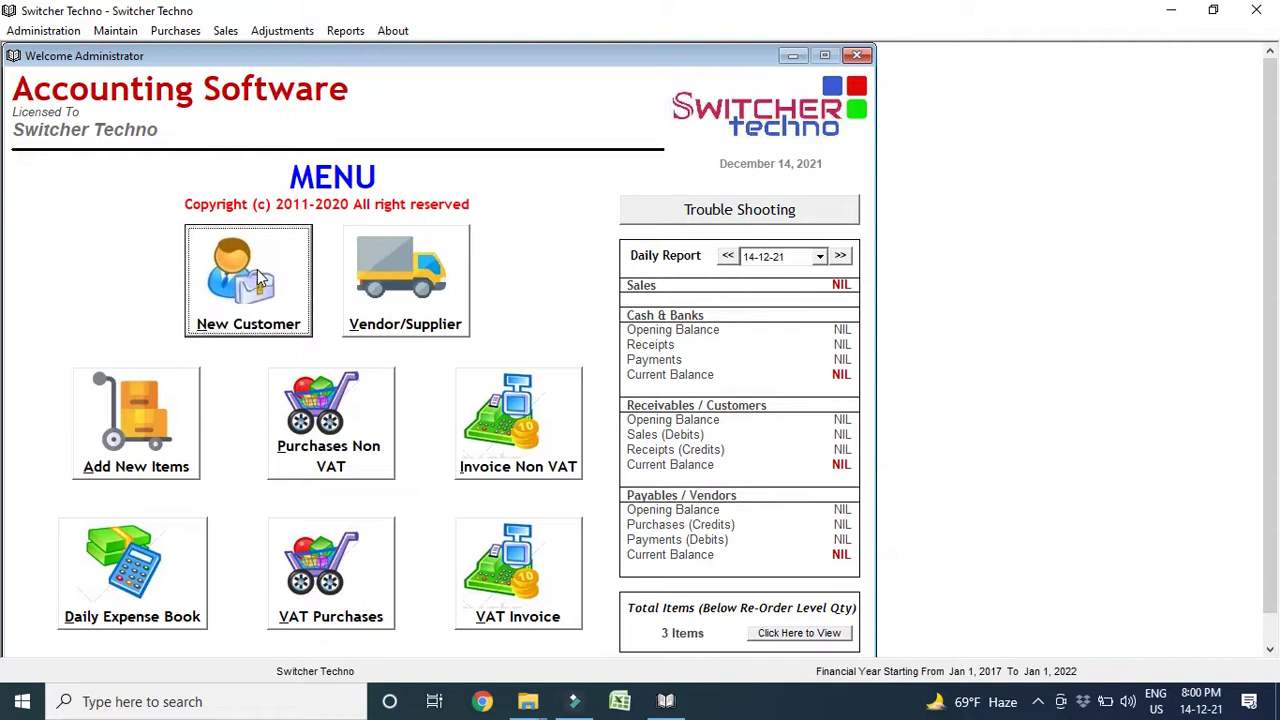
left_click(330, 160)
Start a new credit customer named ALI TRADING LLC and enter its telephone number
left_click(329, 145)
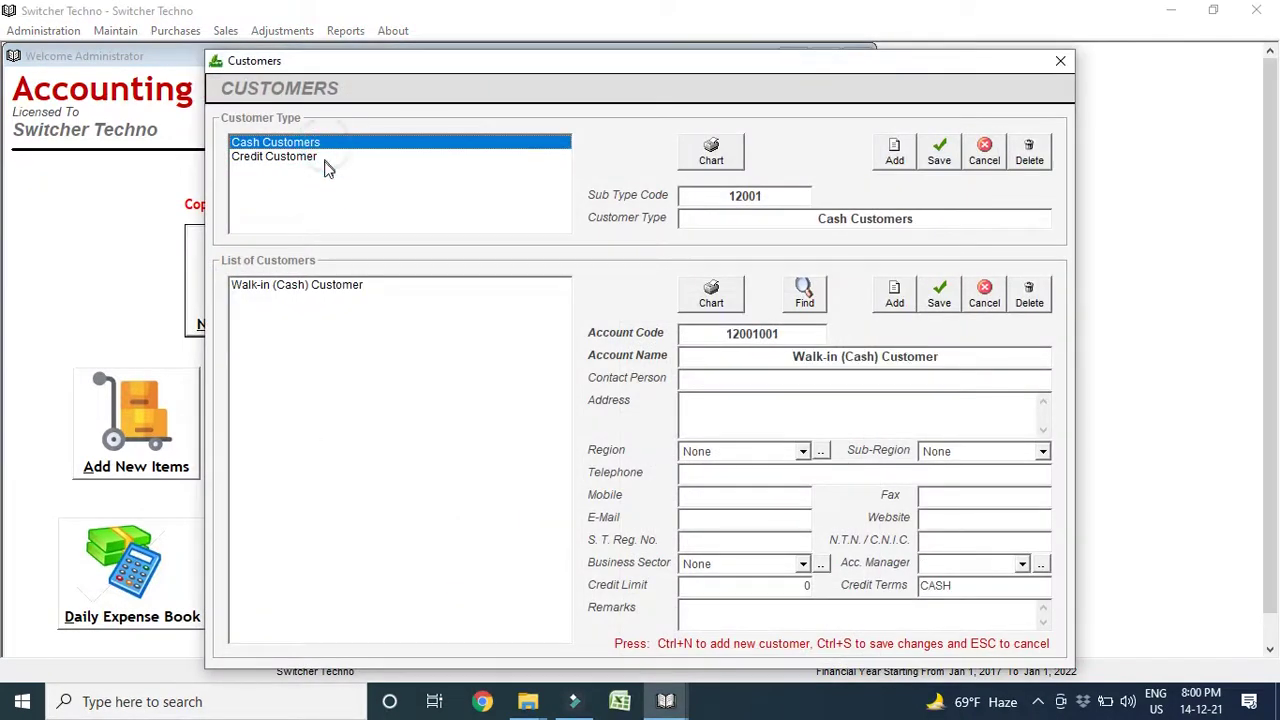
left_click(326, 159)
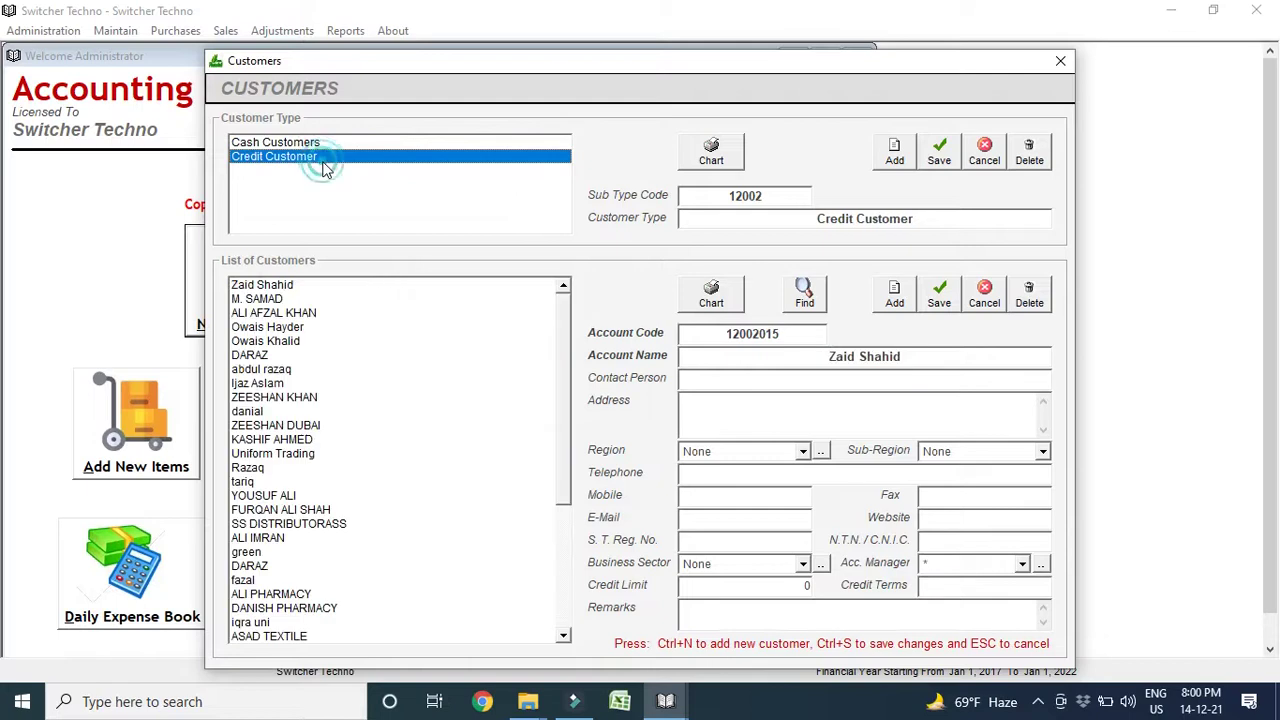
left_click(303, 143)
left_click(307, 158)
left_click(888, 294)
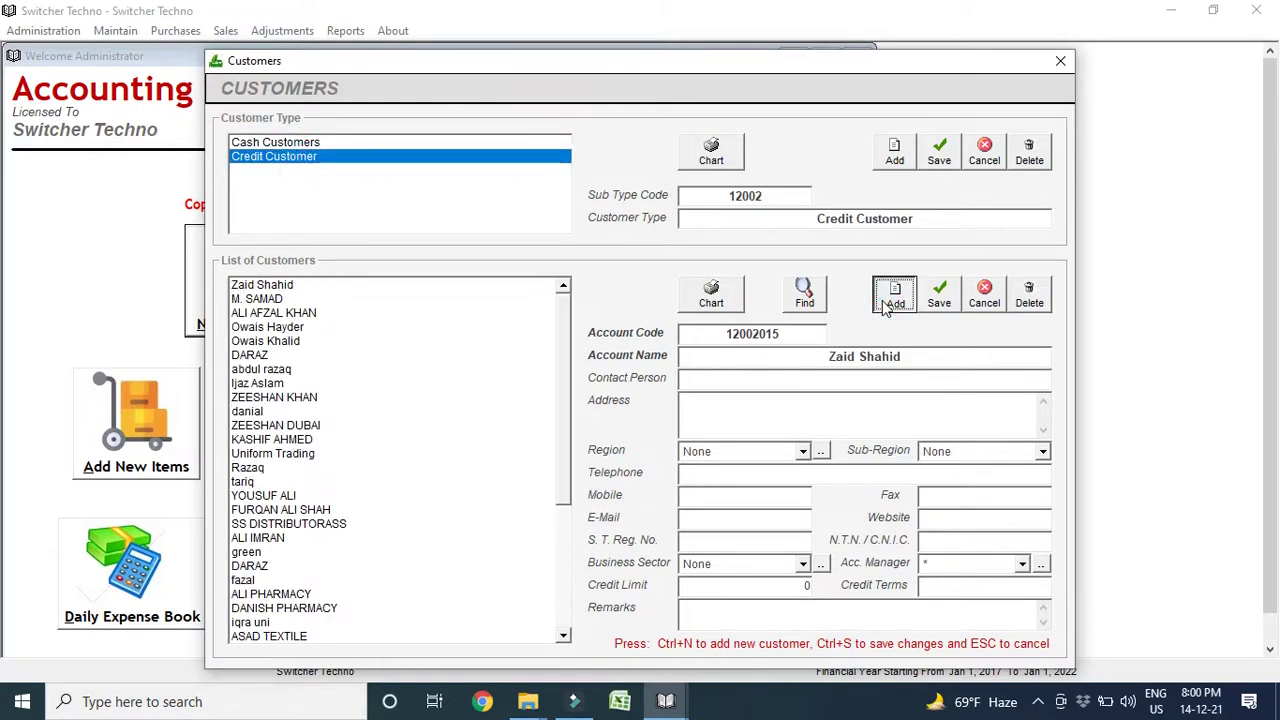
type("s")
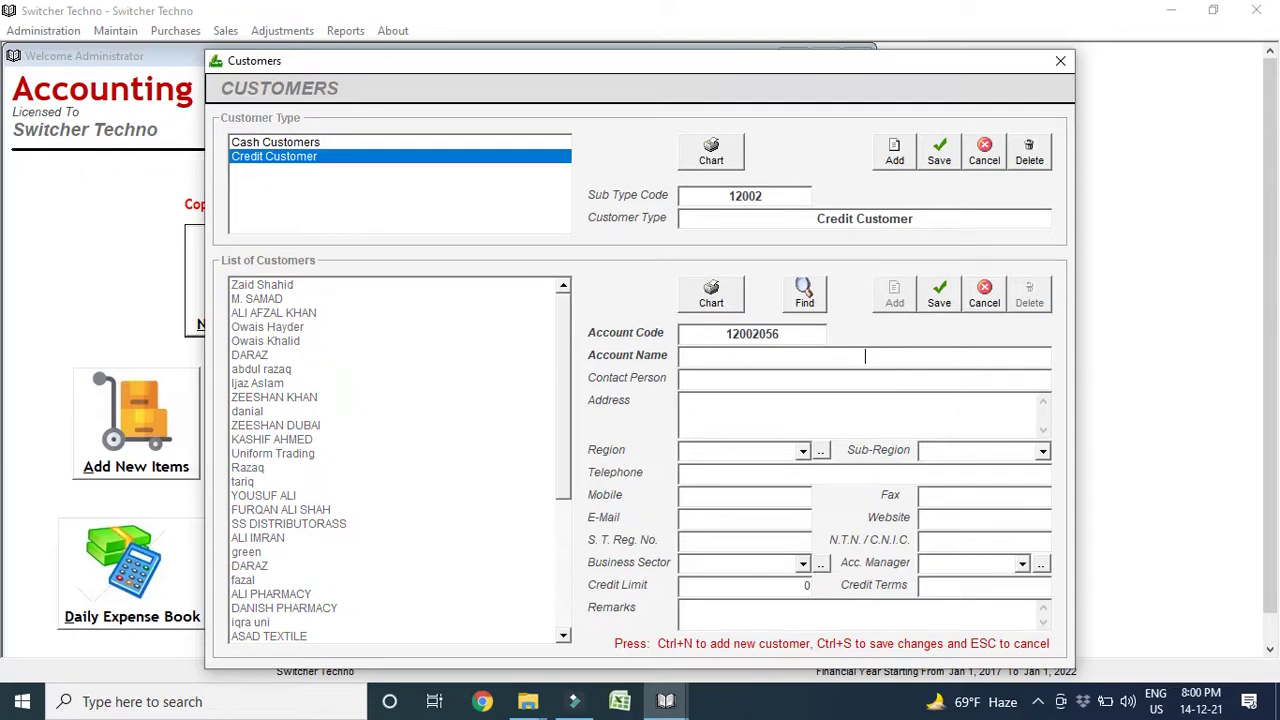
type("ALI TRADING LLC")
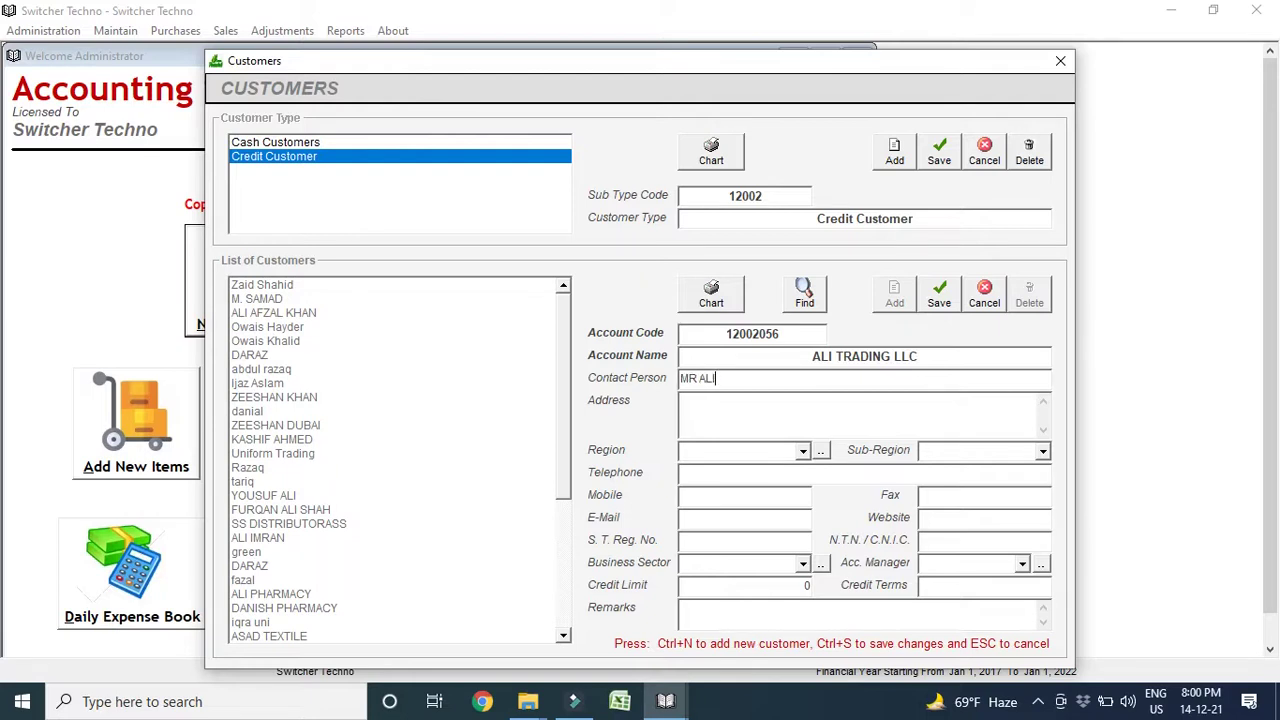
key("Tab")
key("Tab")
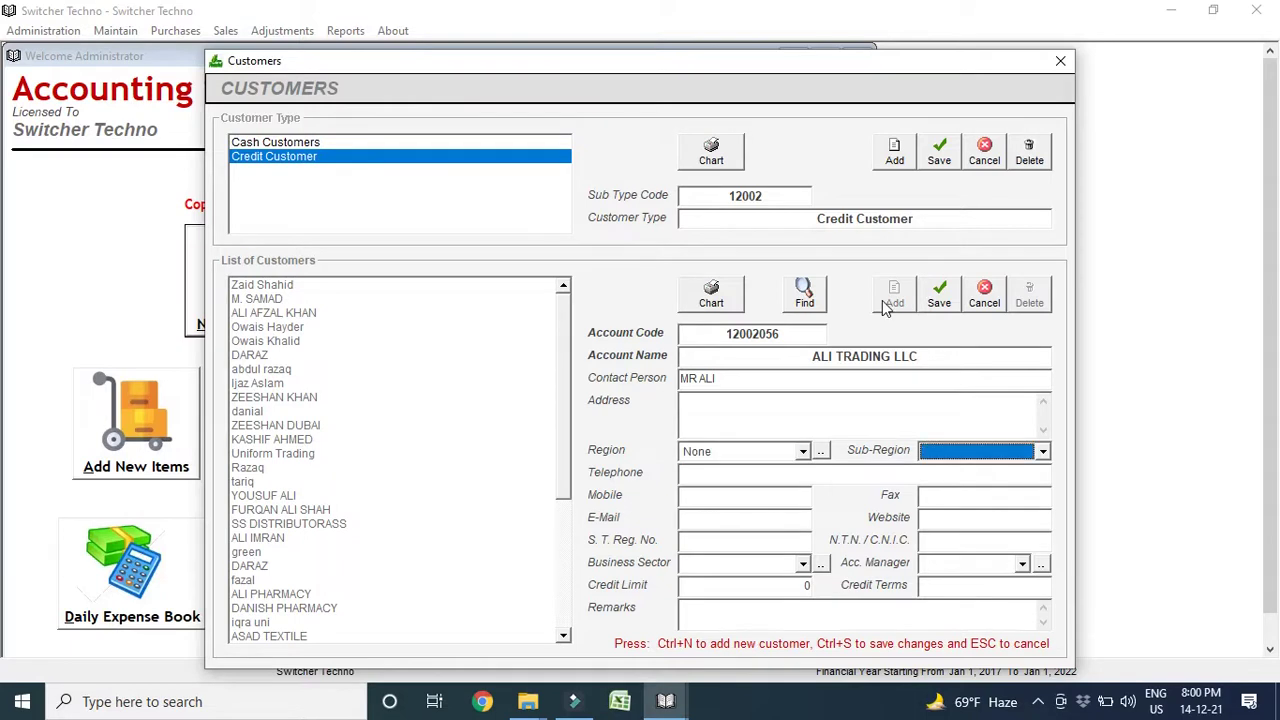
key("Tab")
type("03")
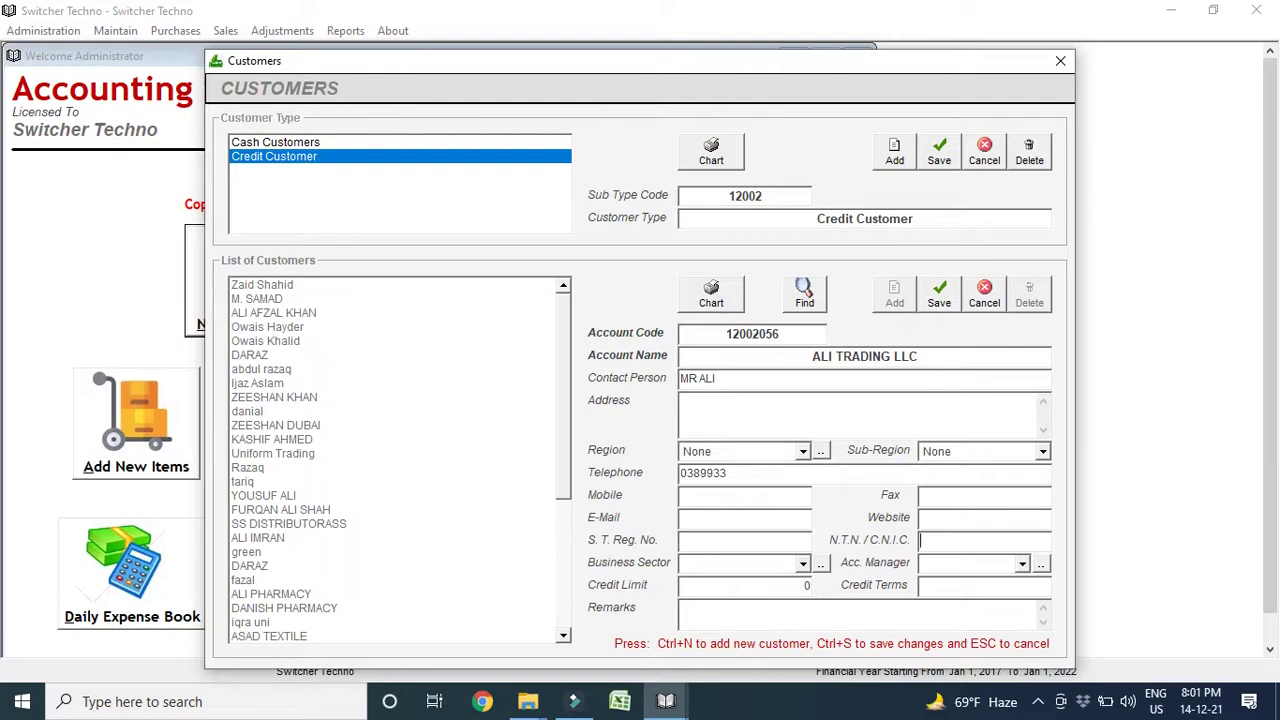
Set Business Sector to None, pick the first account manager, and save the customer
left_click(803, 565)
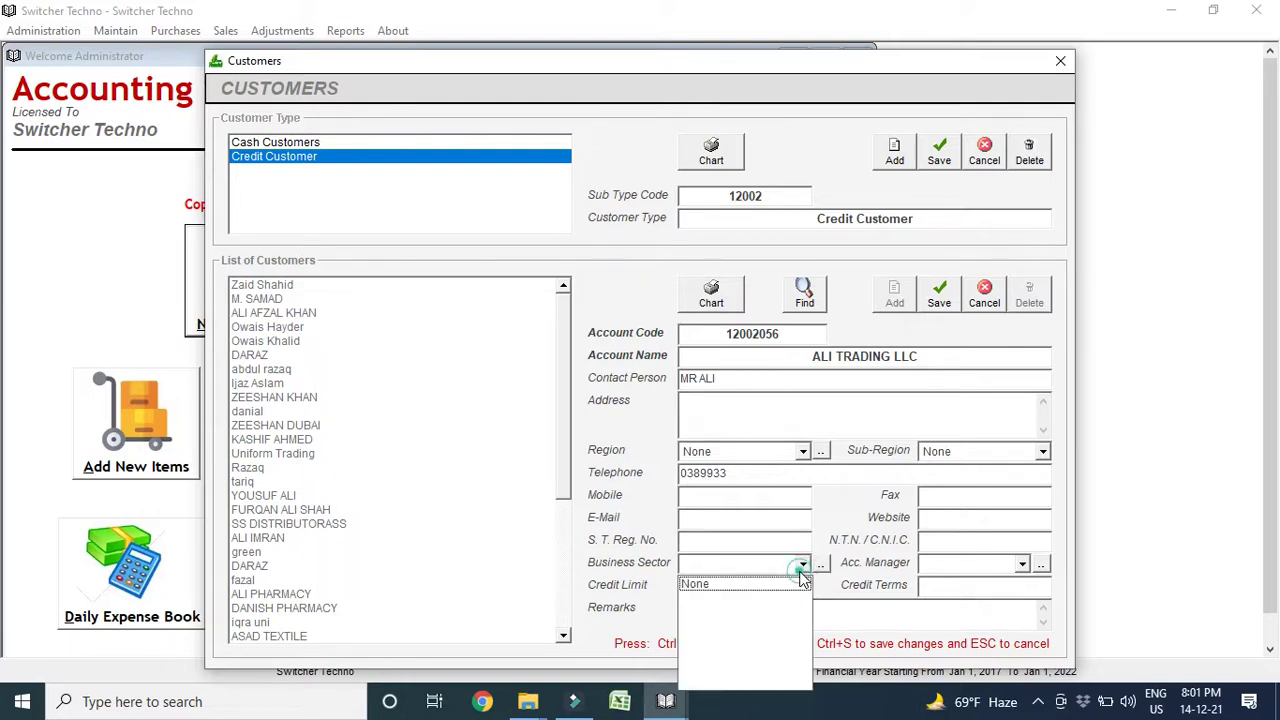
left_click(760, 582)
left_click(955, 565)
left_click(950, 584)
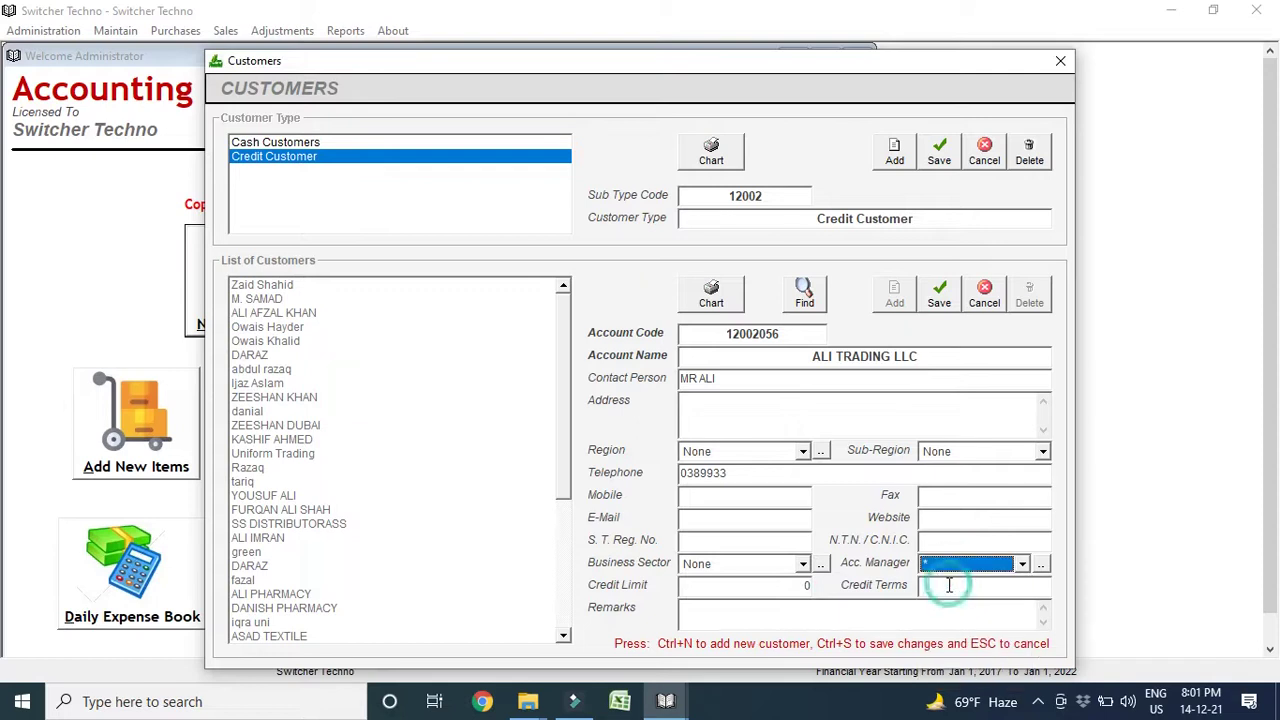
left_click(770, 584)
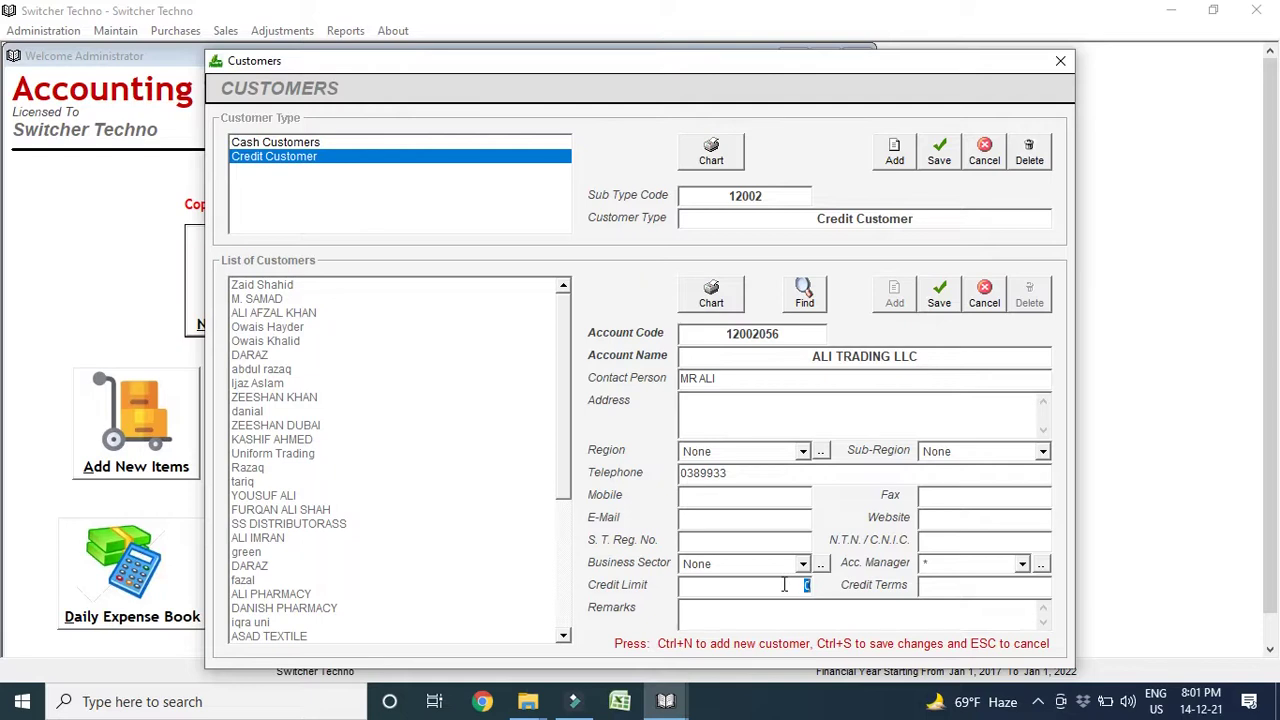
left_click(937, 308)
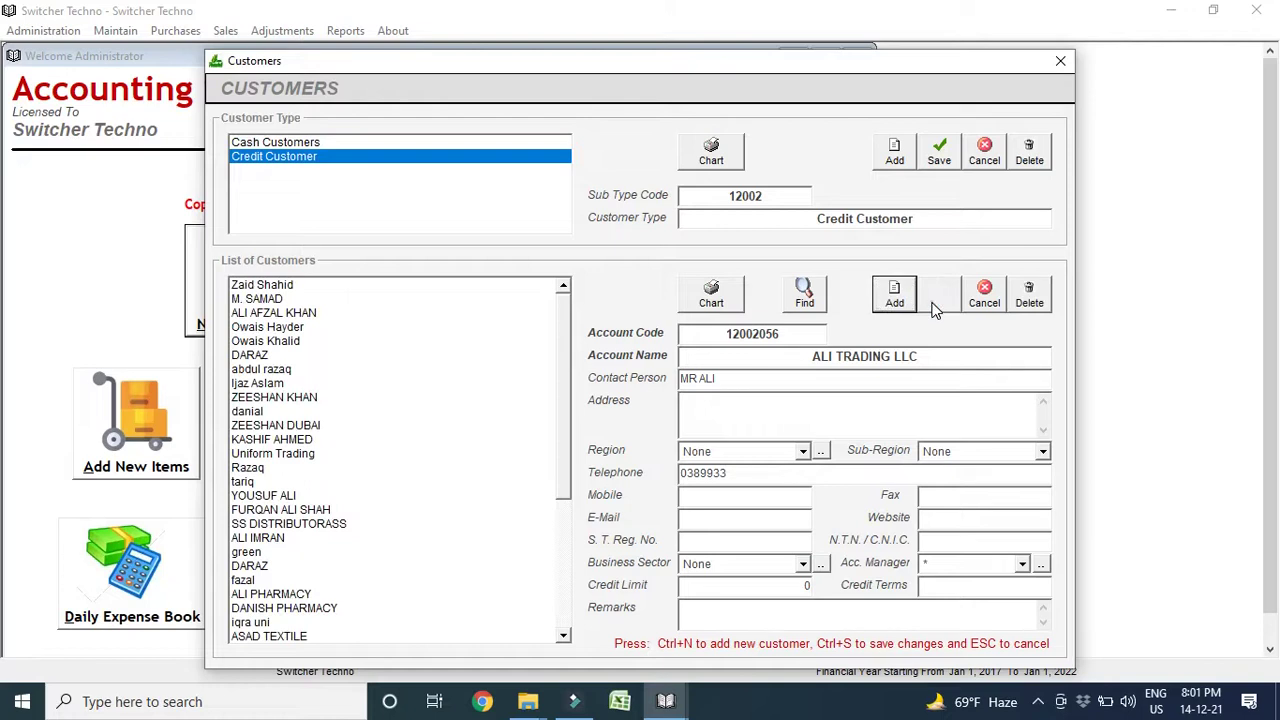
Select the saved ALI TRADING LLC entry, save it again, and close the Customers window
left_click(560, 497)
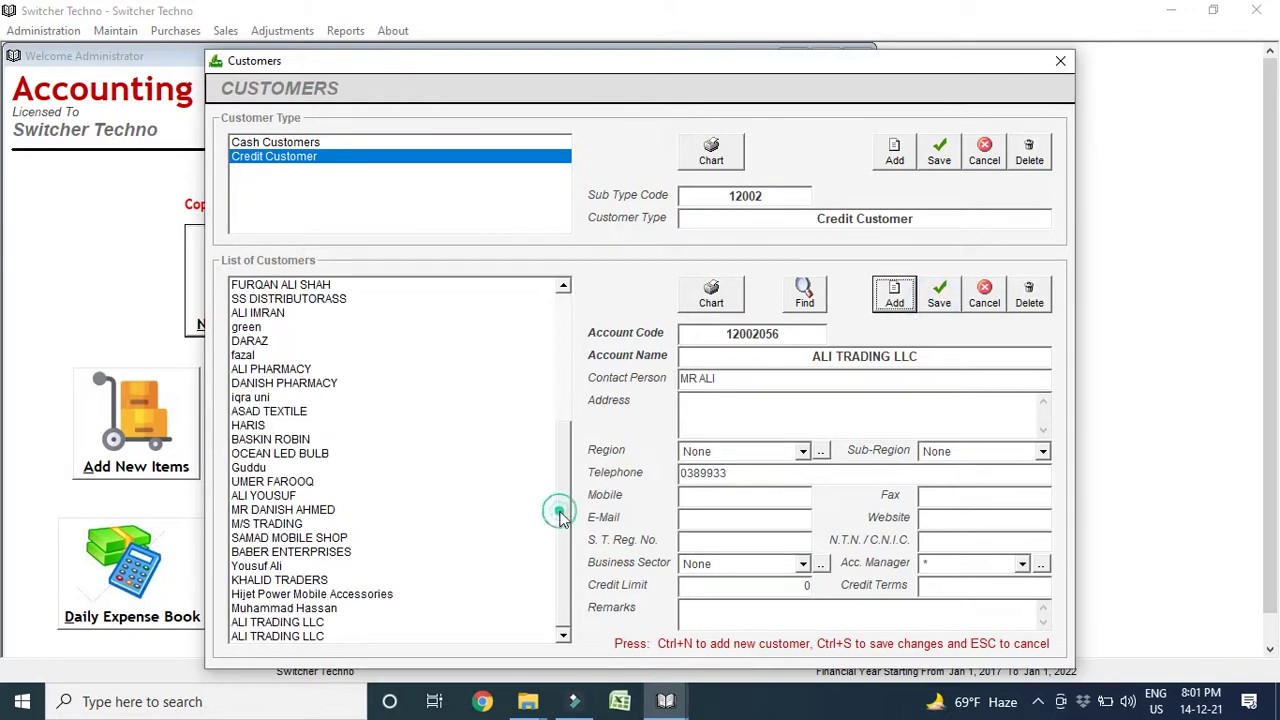
left_click(300, 637)
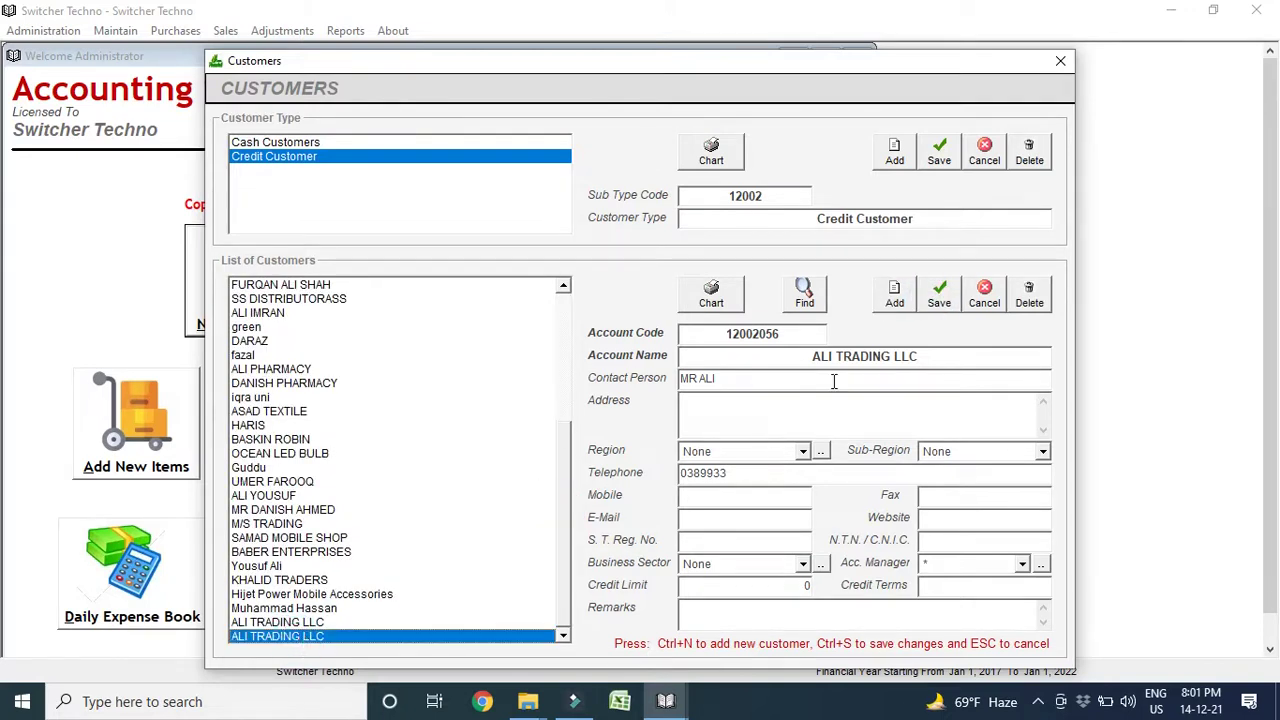
left_click(931, 306)
left_click(894, 295)
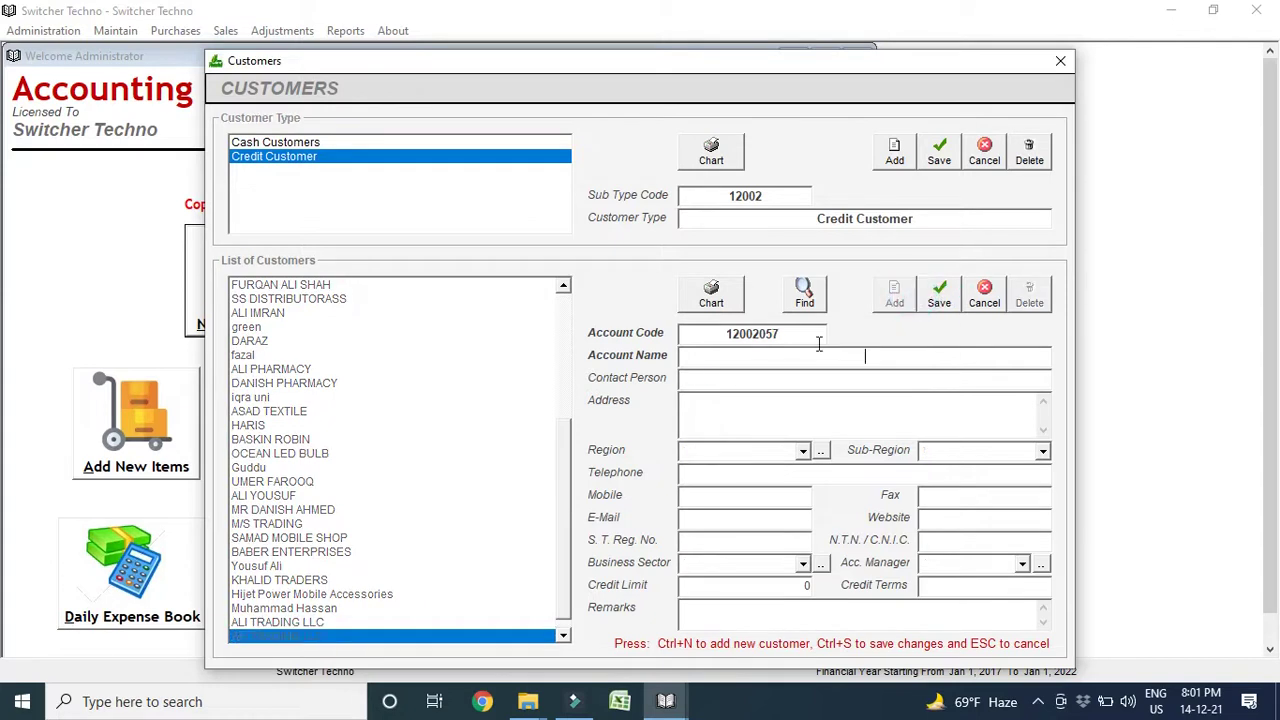
left_click(986, 296)
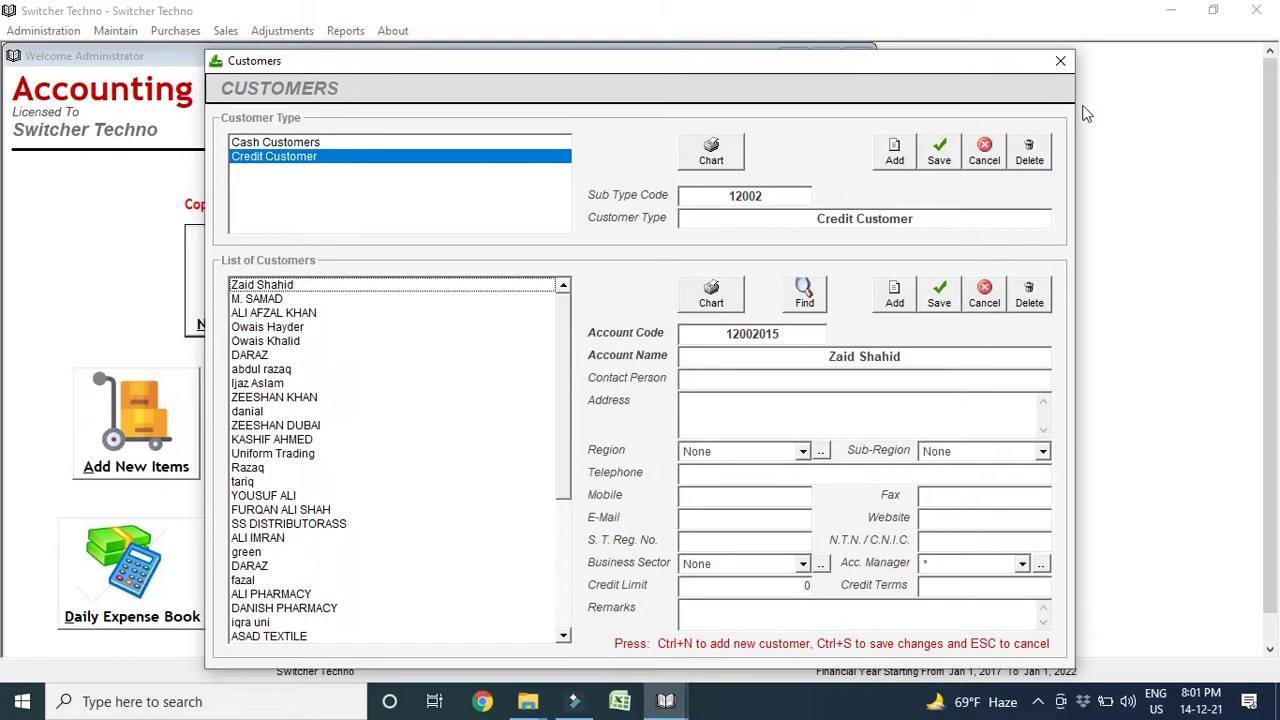
left_click(1062, 64)
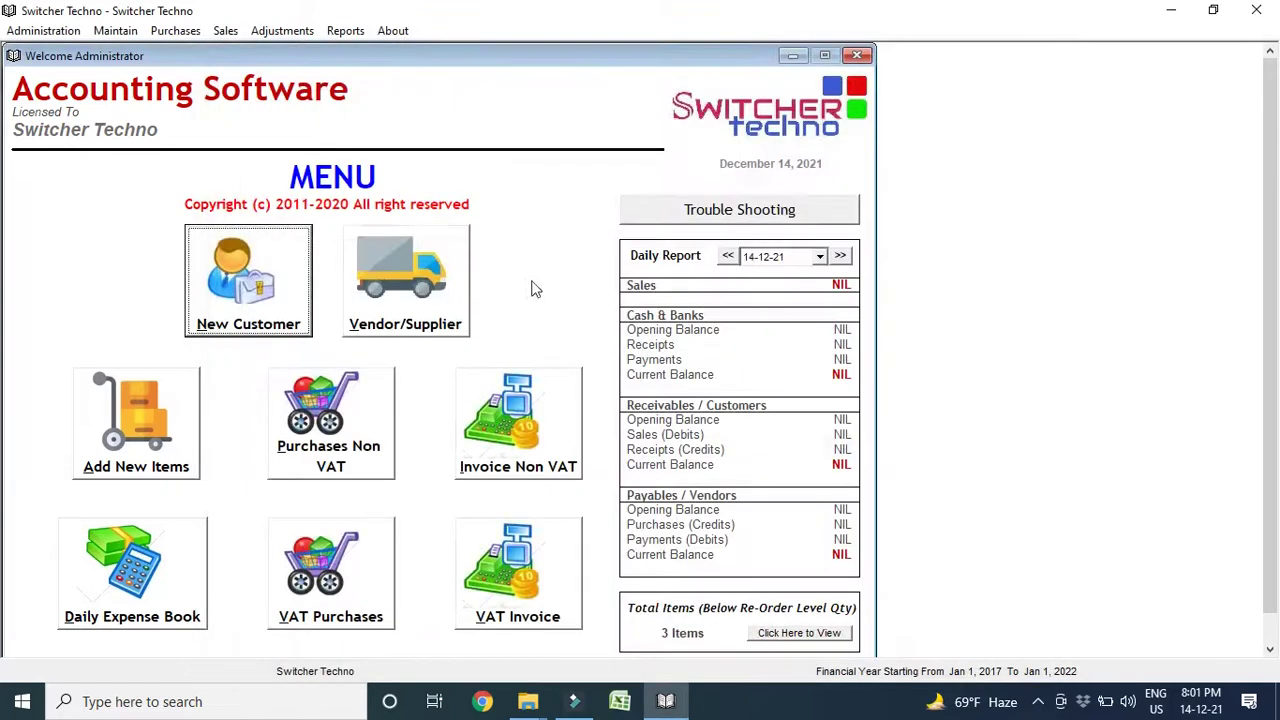
Open the Vendors/Suppliers records and show the Credit Vendors list
left_click(467, 283)
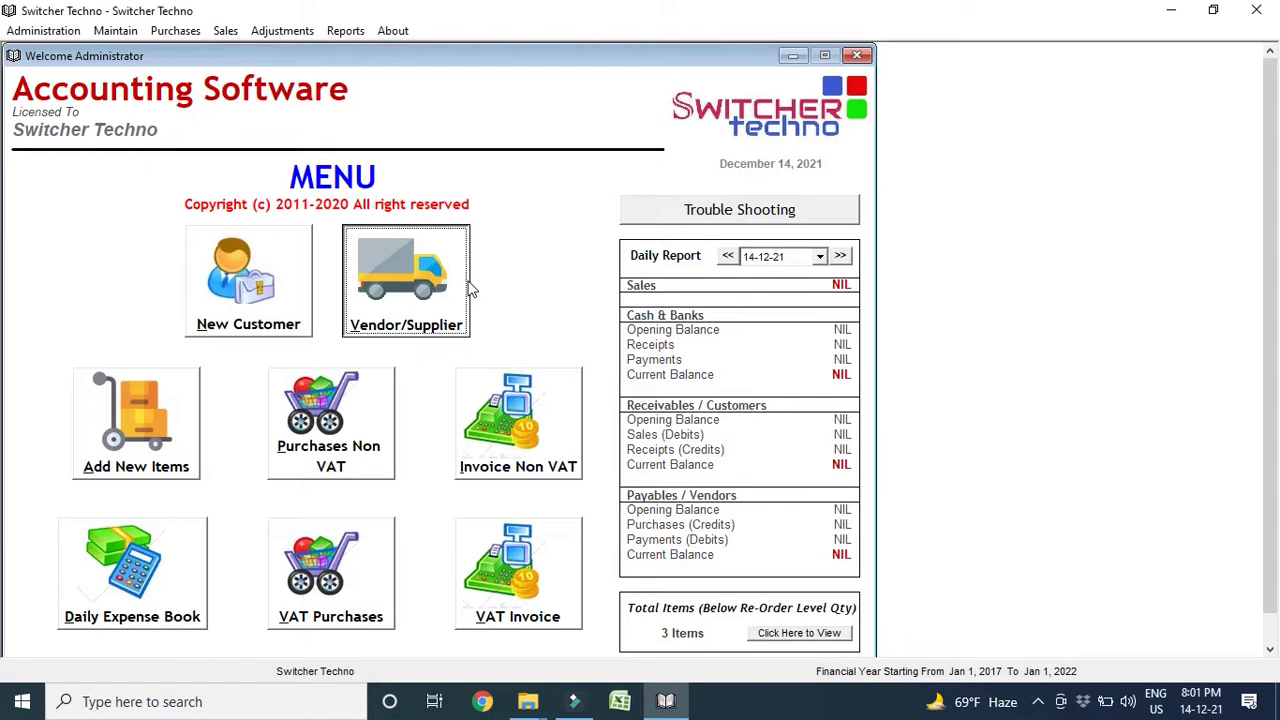
left_click(467, 192)
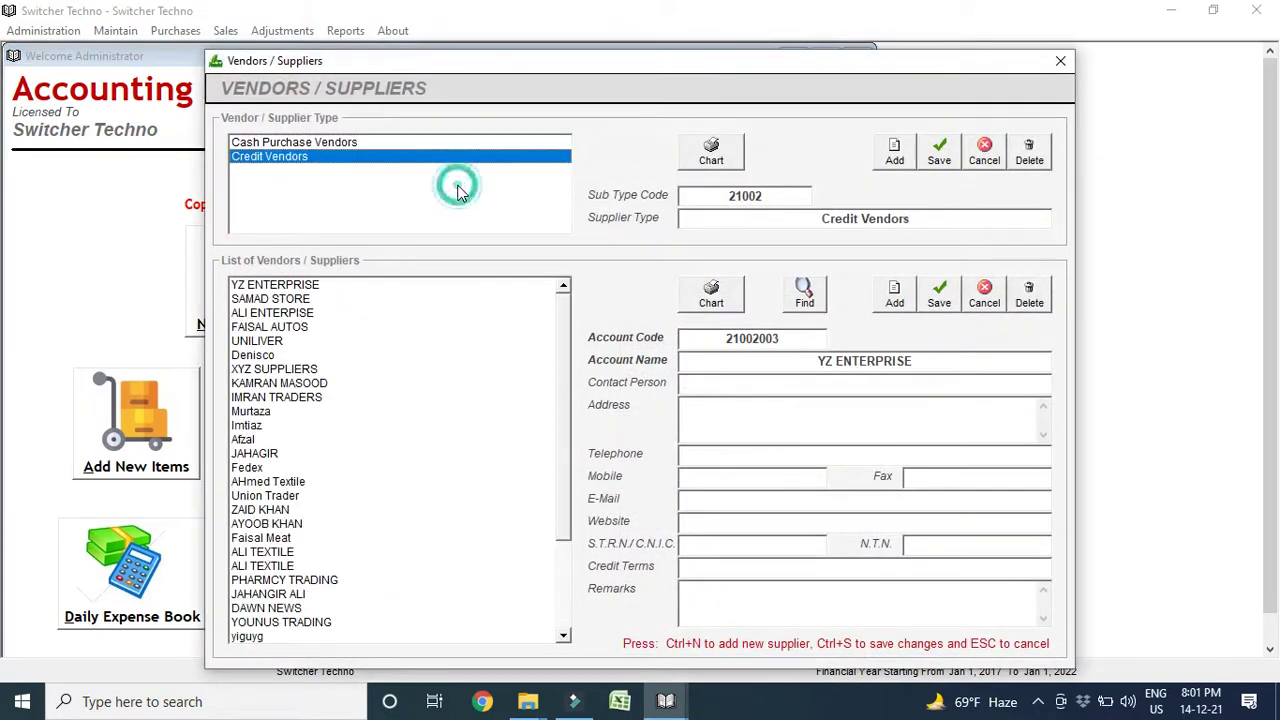
left_click(465, 143)
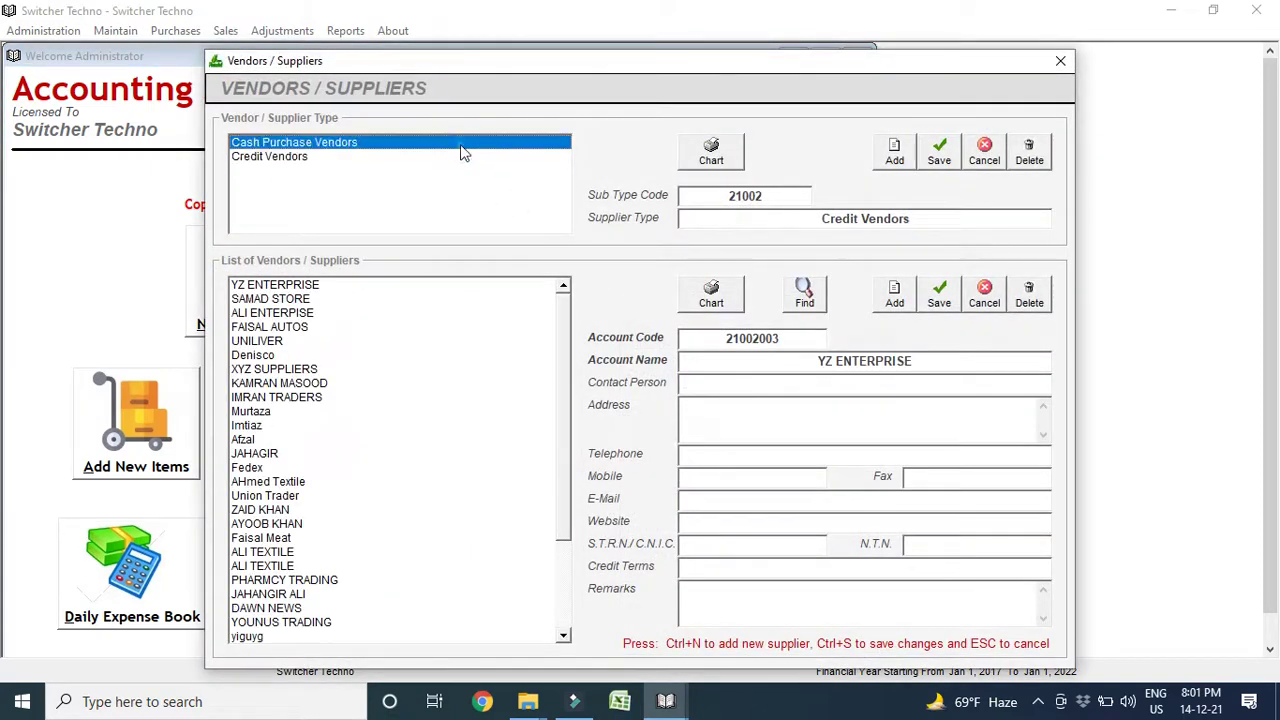
left_click(460, 196)
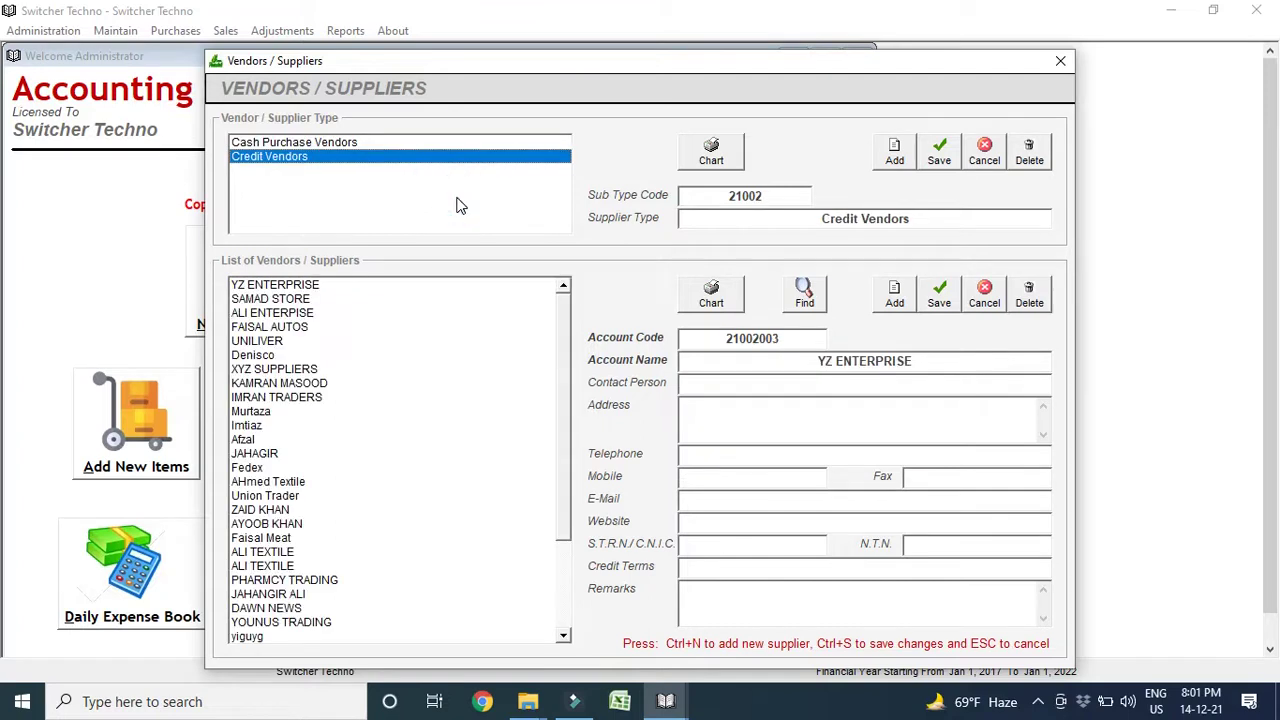
Add the LLC trading supplier as a new credit vendor, save it, and close the window
left_click(883, 298)
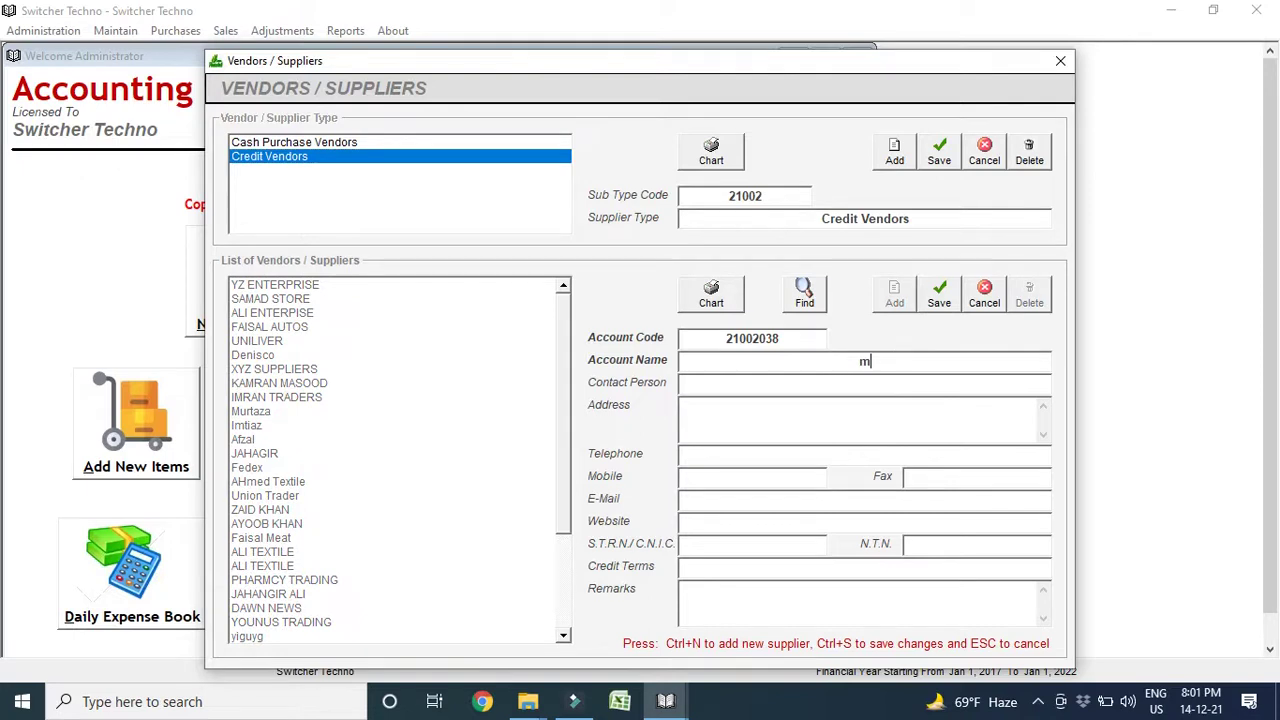
type("MR SULAIMAN LLC TRADING")
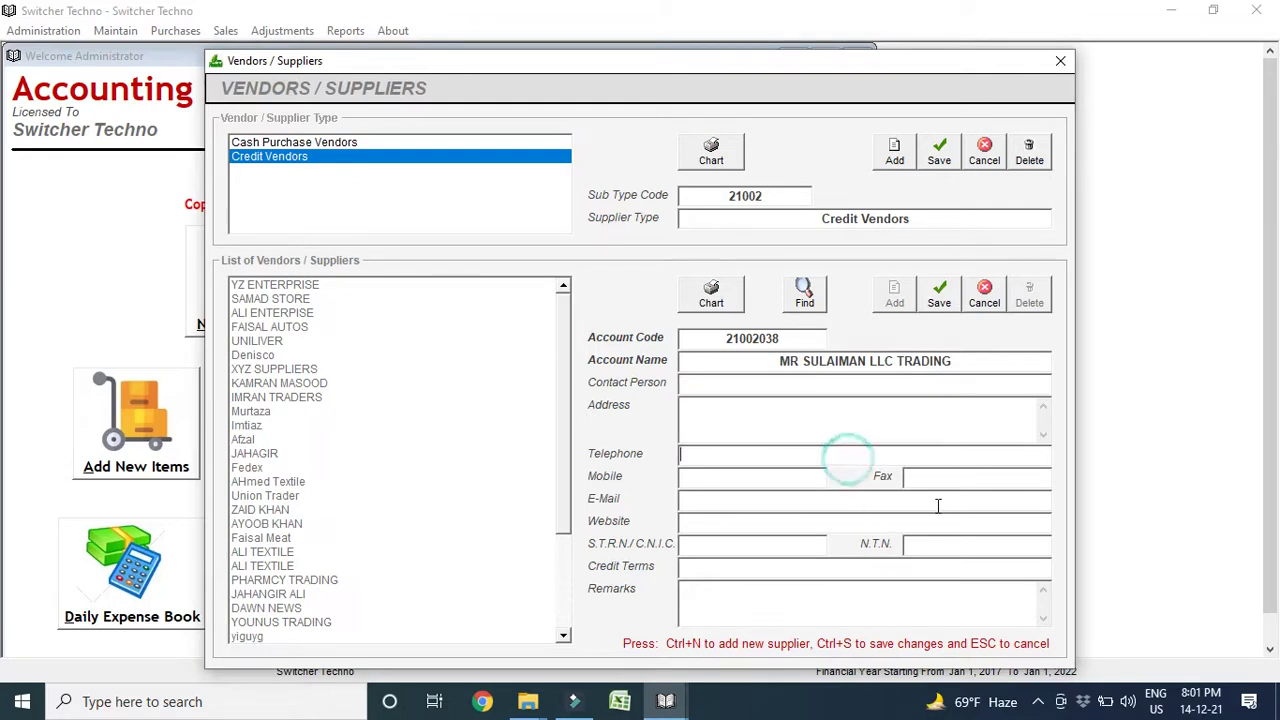
left_click(948, 304)
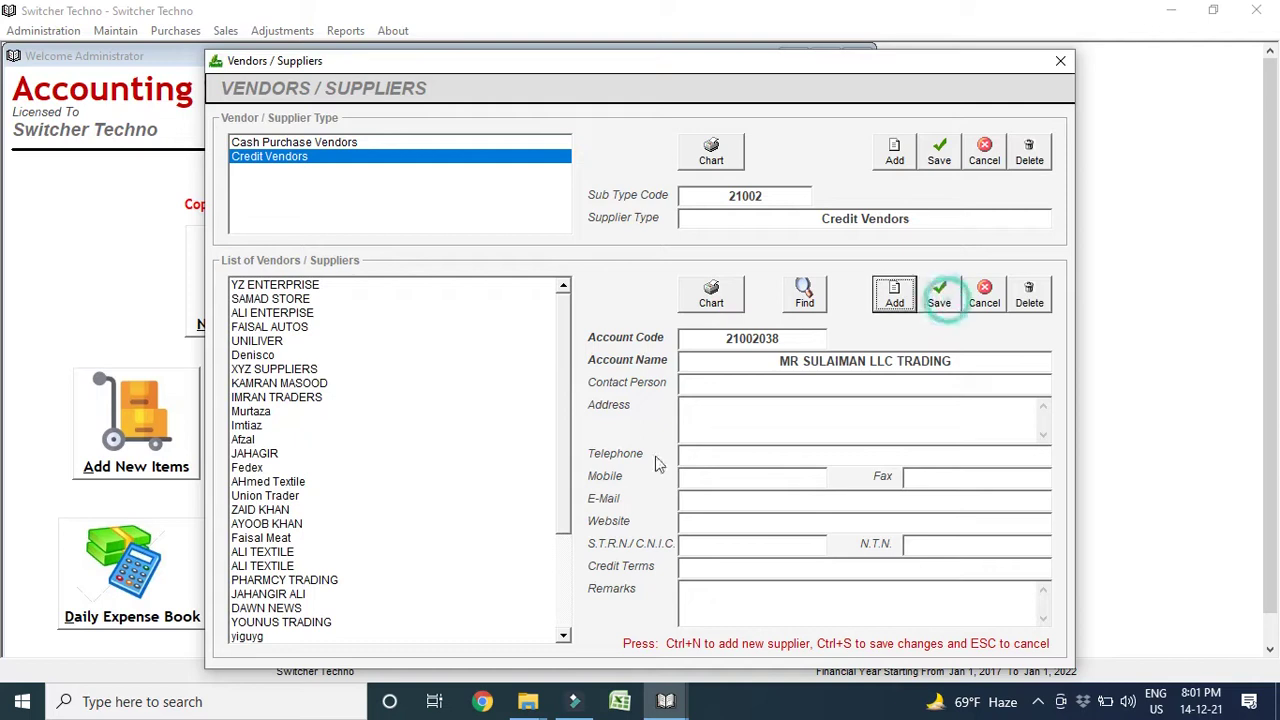
left_click(321, 639)
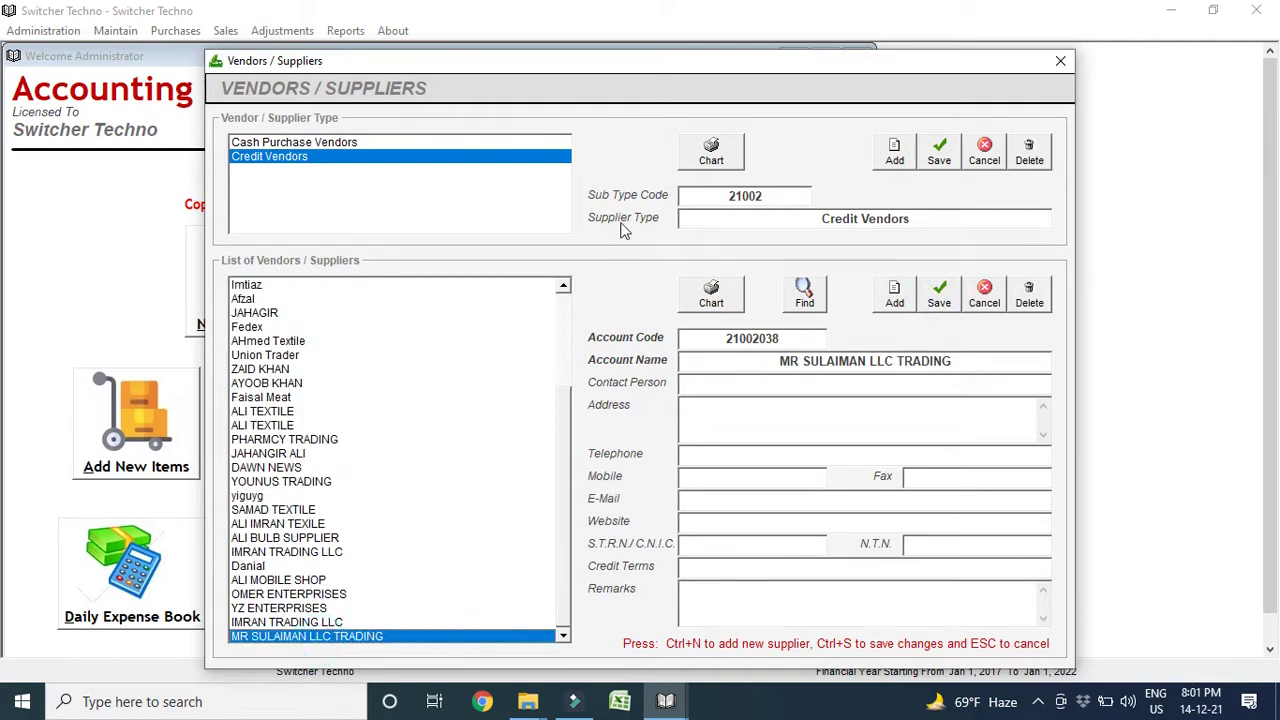
left_click(1061, 65)
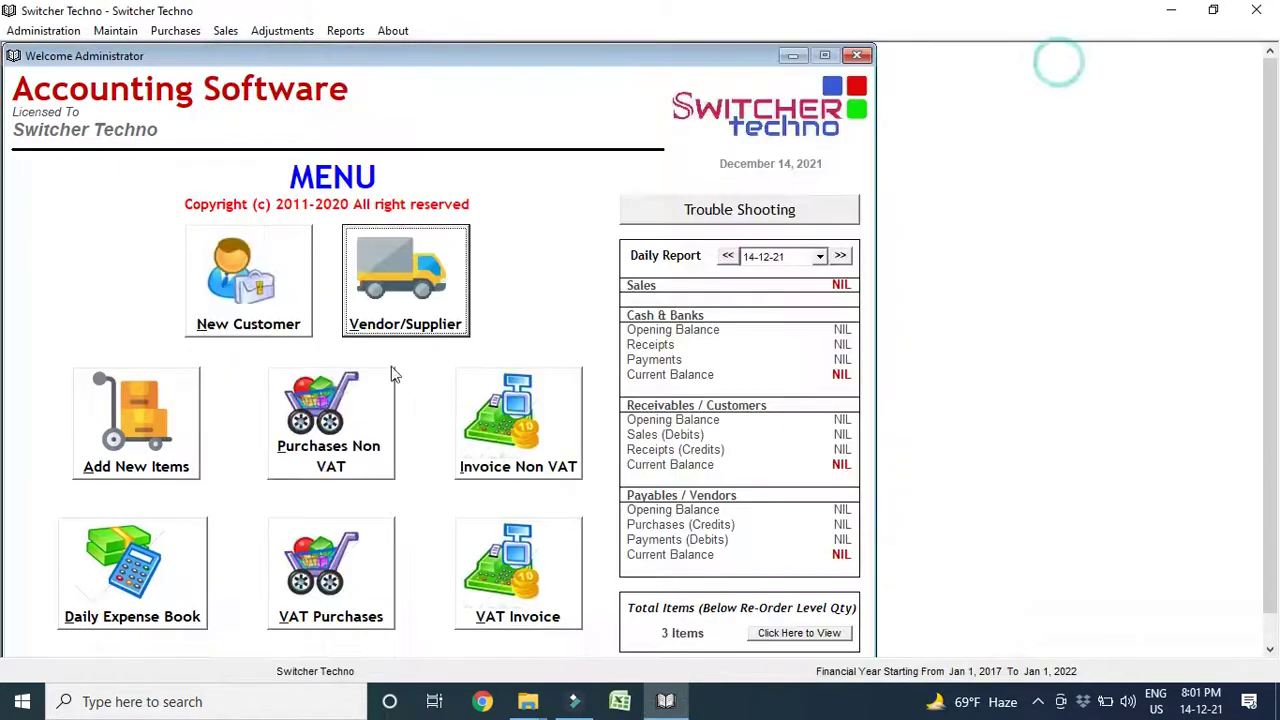
In the Chart of Inventory, save a new IPHONE sub-category (code 202) under GENERAL ITEMS
left_click(165, 424)
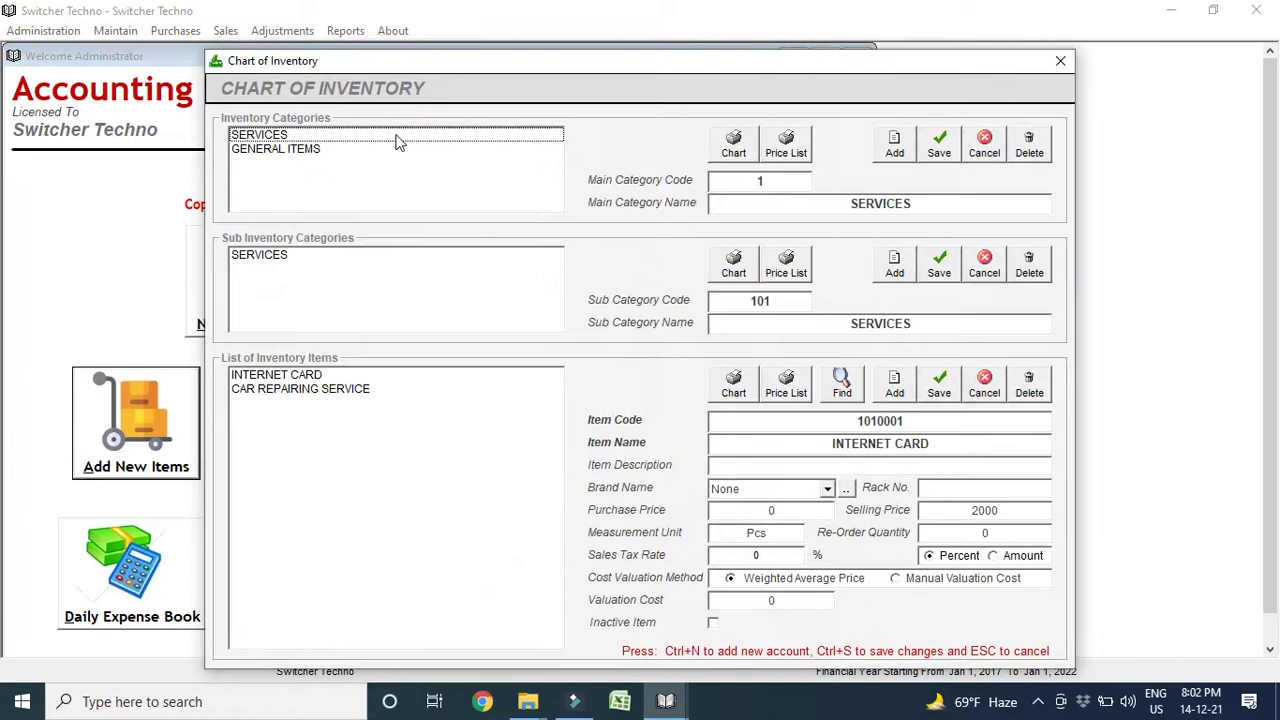
left_click(394, 140)
left_click(394, 148)
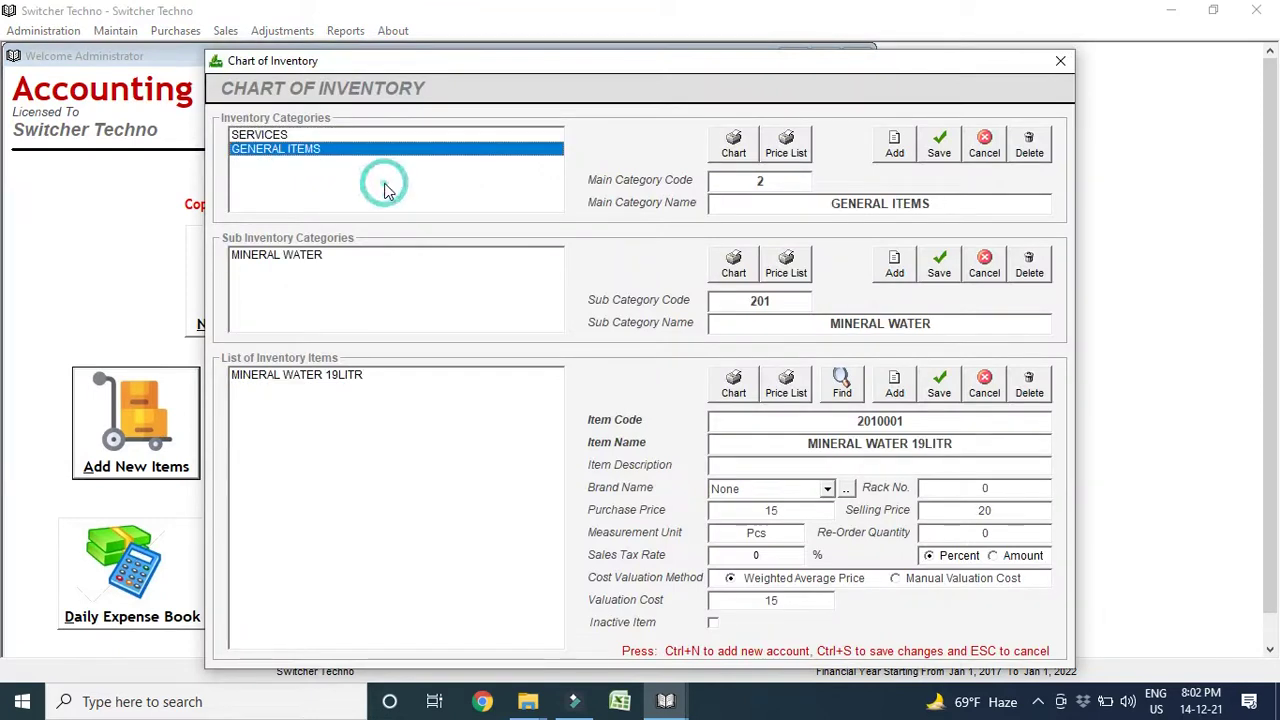
left_click(899, 266)
type("S")
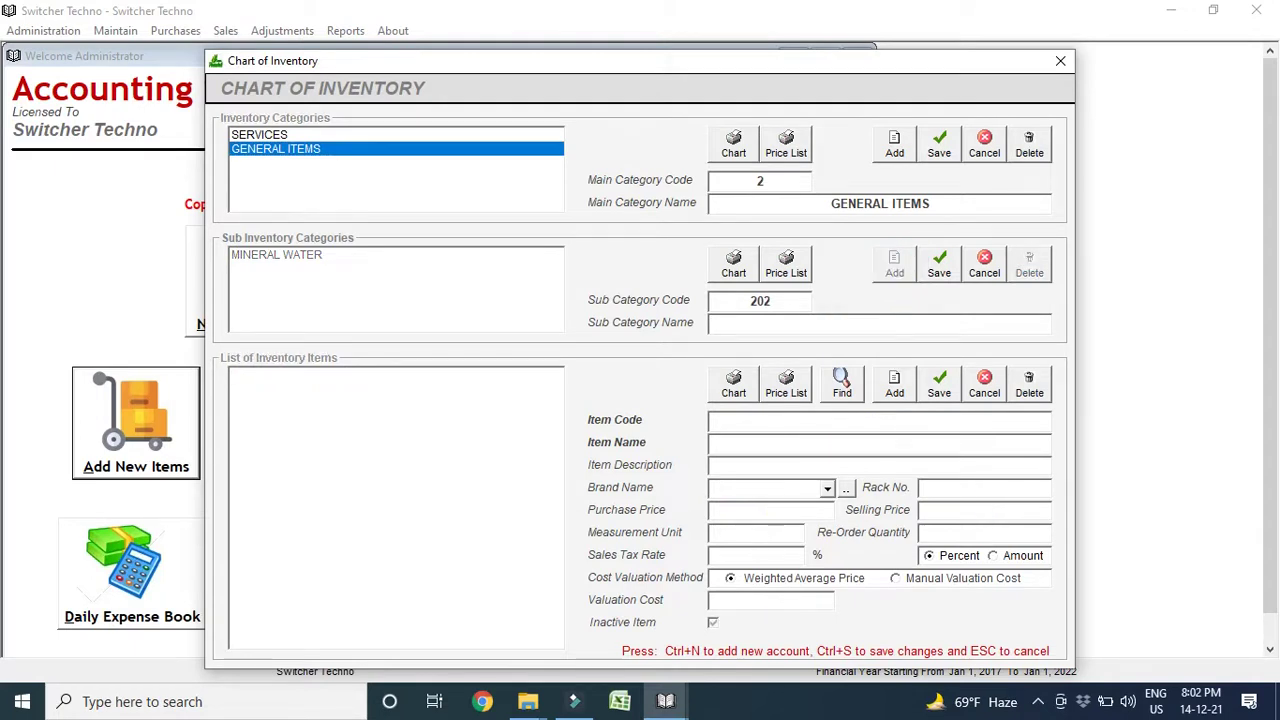
type("IPHONE")
left_click(945, 265)
left_click(381, 279)
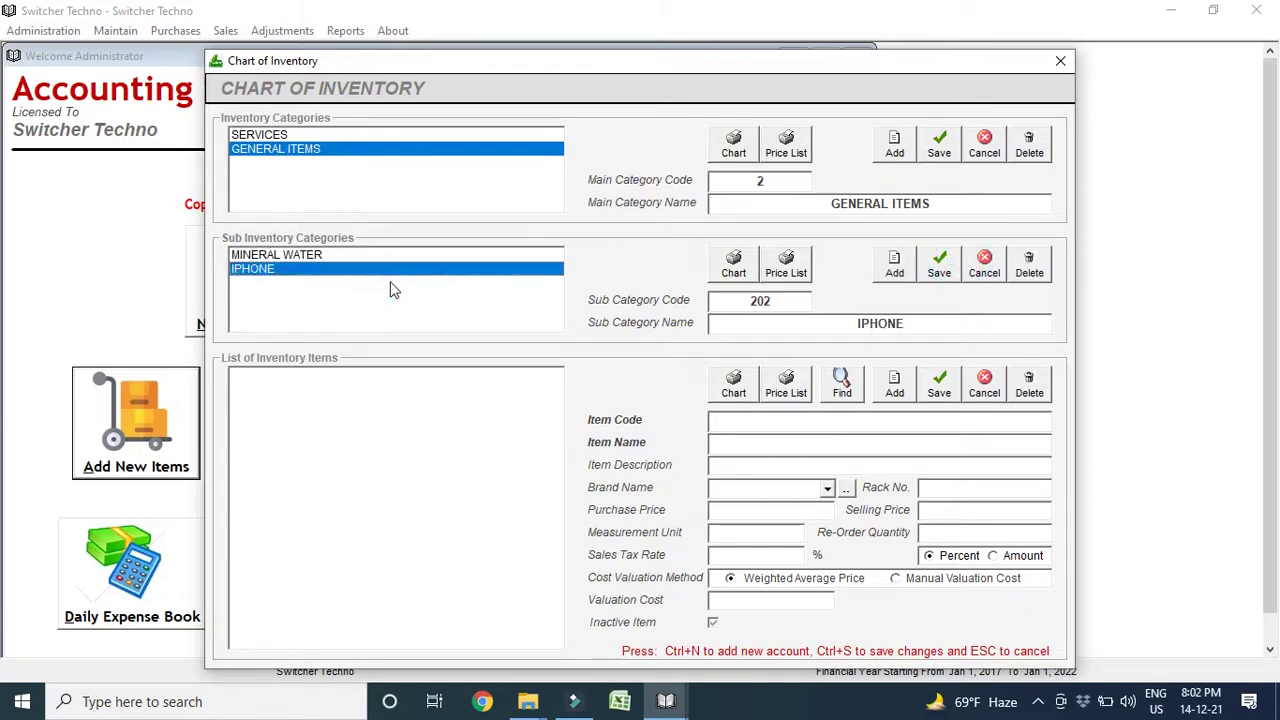
Start item IPHONE 7 PLUS under IPHONE with purchase price 1200 and selling price 1500
left_click(390, 283)
left_click(895, 395)
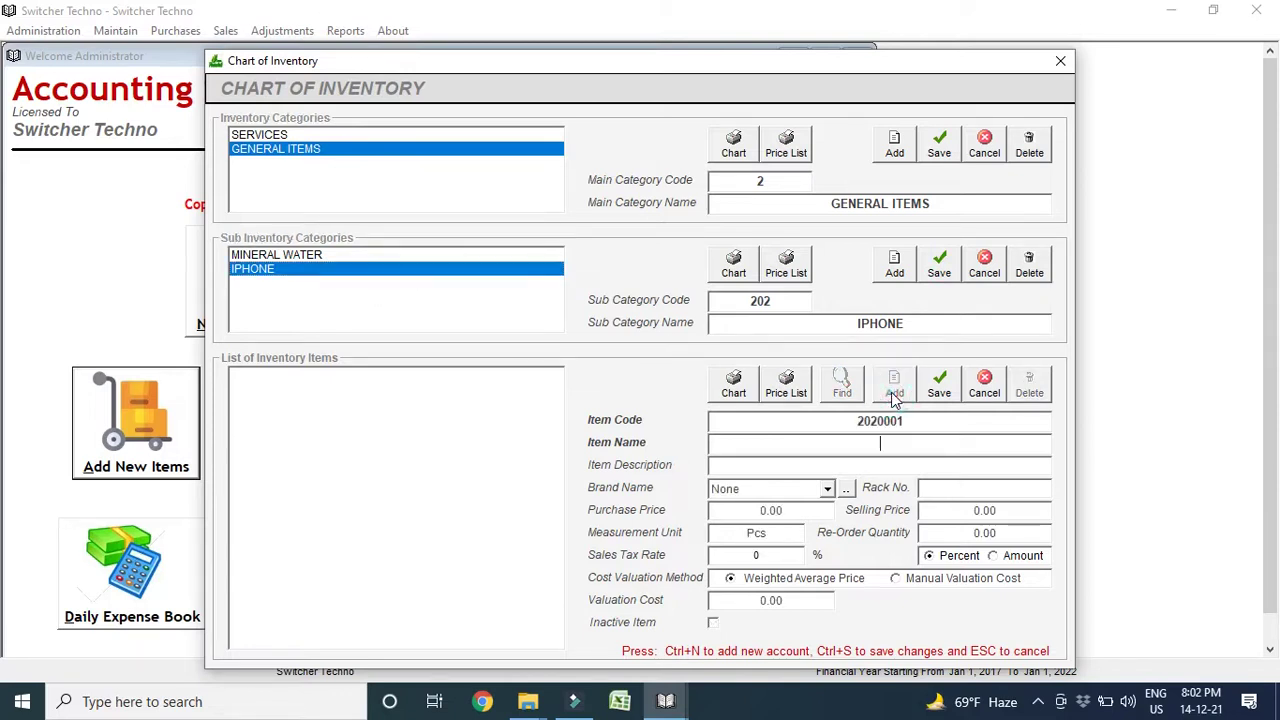
type("IPHONE 7 PLUS")
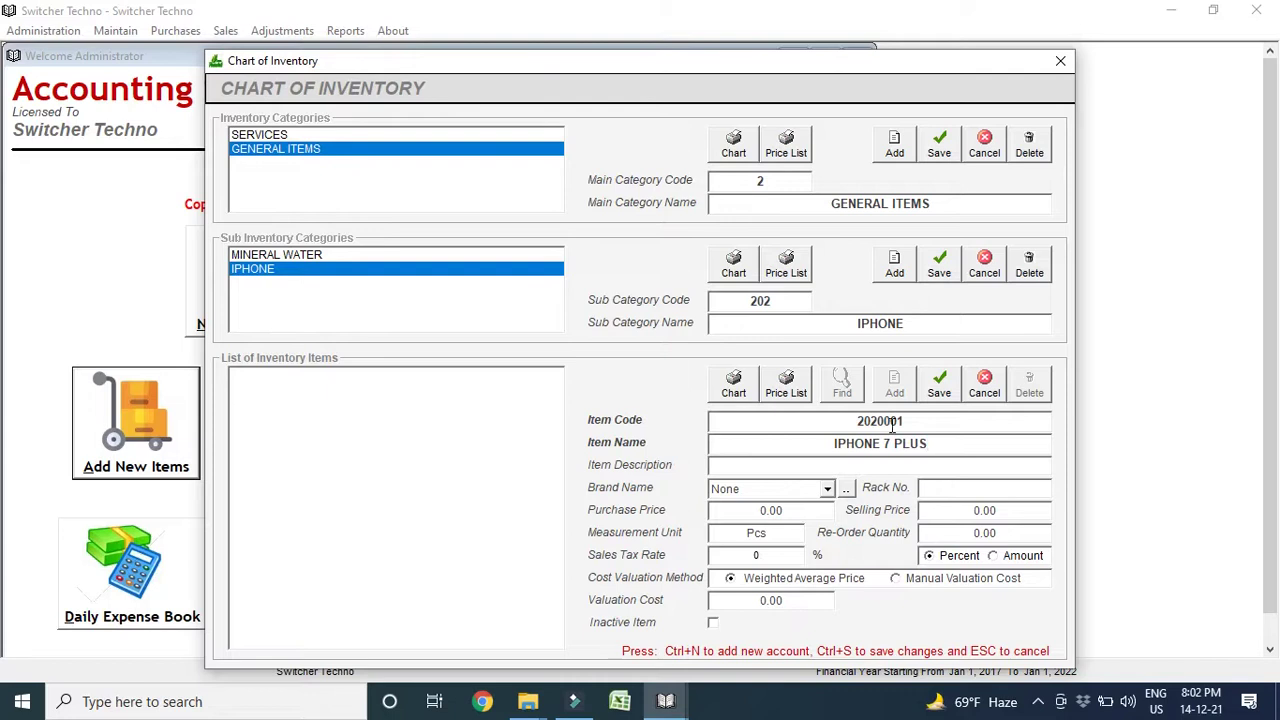
left_click(895, 466)
left_click(785, 509)
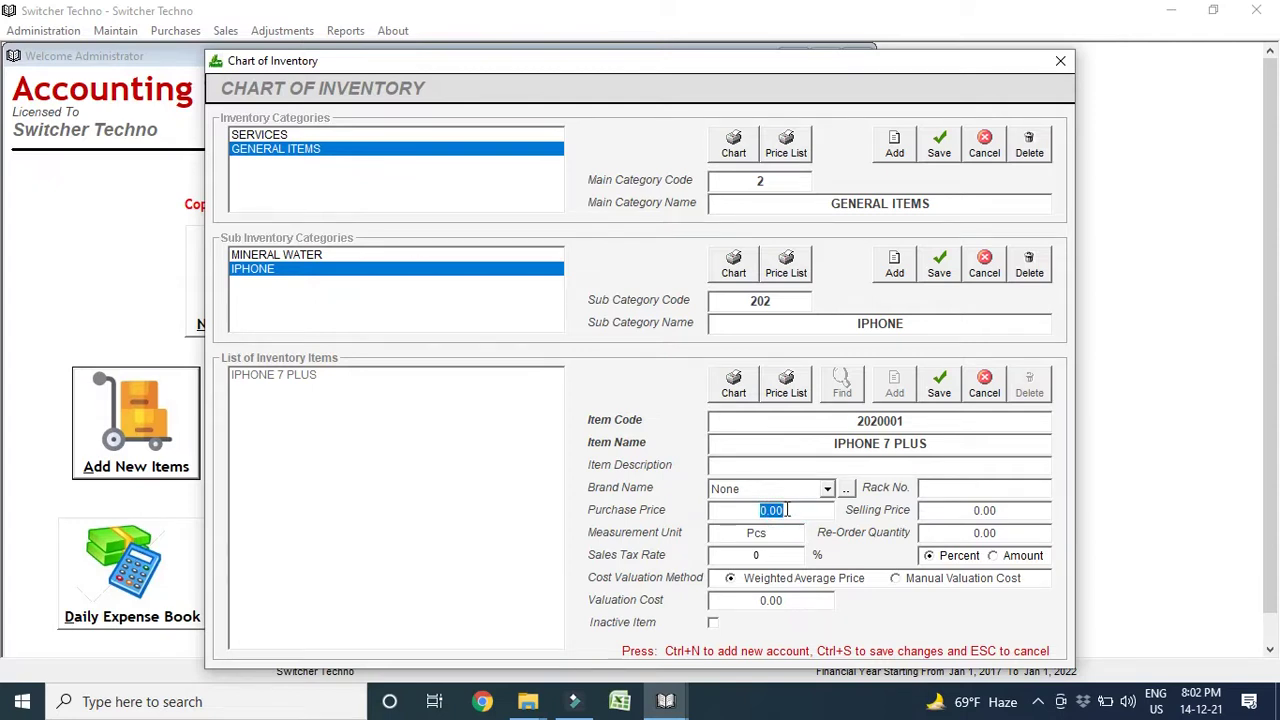
type("1200")
key("Tab")
type("1500")
key("Tab")
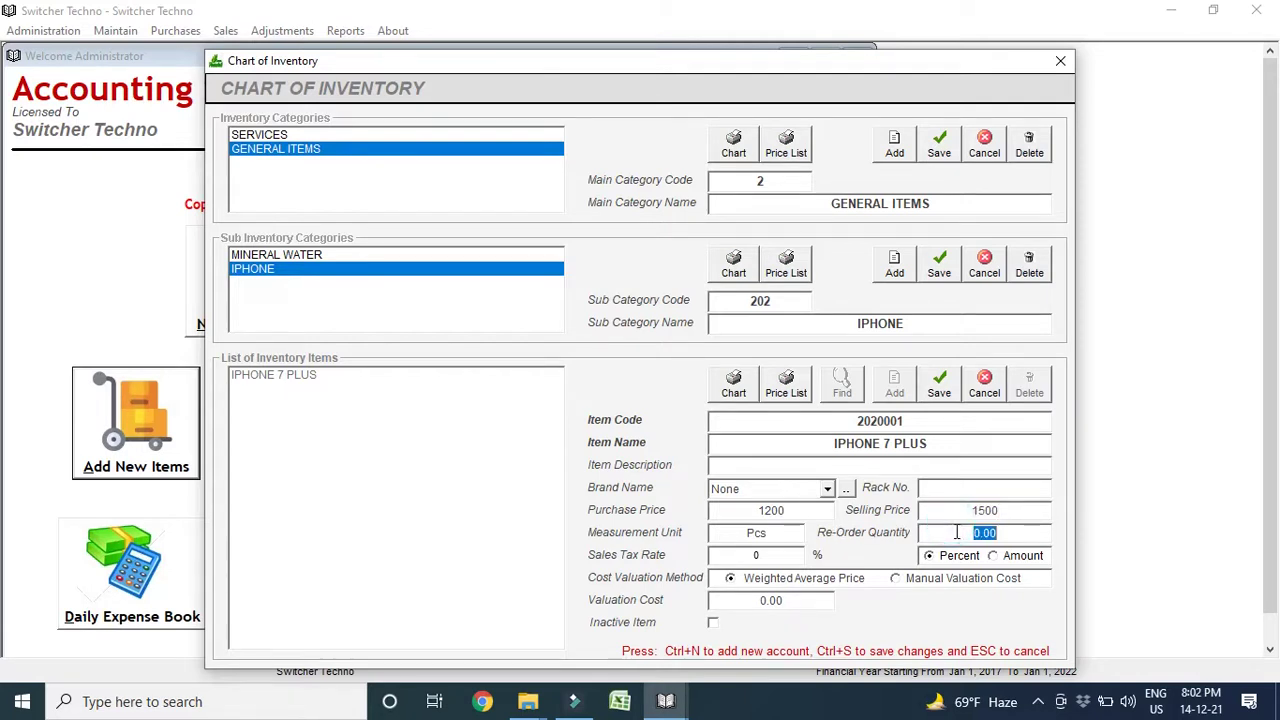
Set the item's sales tax rate to 5%, save it, and close the Chart of Inventory
left_click(956, 537)
double_click(958, 537)
double_click(959, 537)
left_click(959, 537)
left_click(776, 568)
left_click(768, 556)
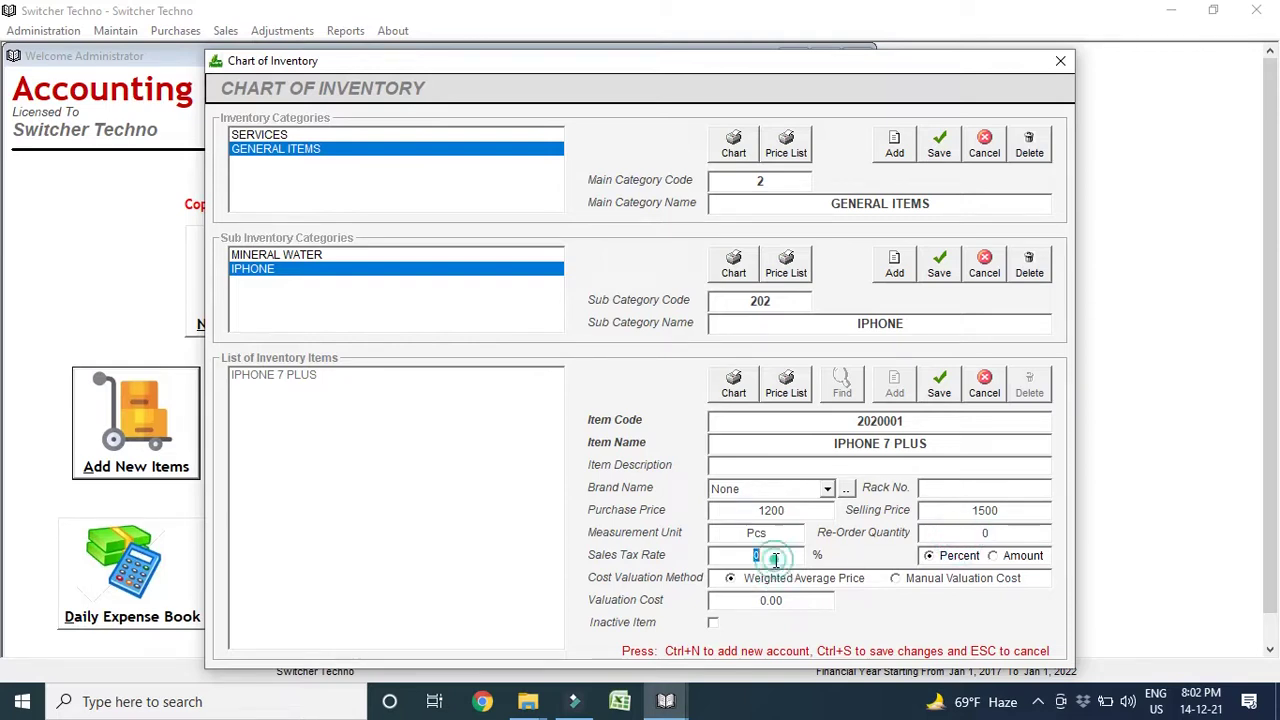
left_click(772, 557)
left_click(775, 558)
left_click(780, 556)
left_click(952, 395)
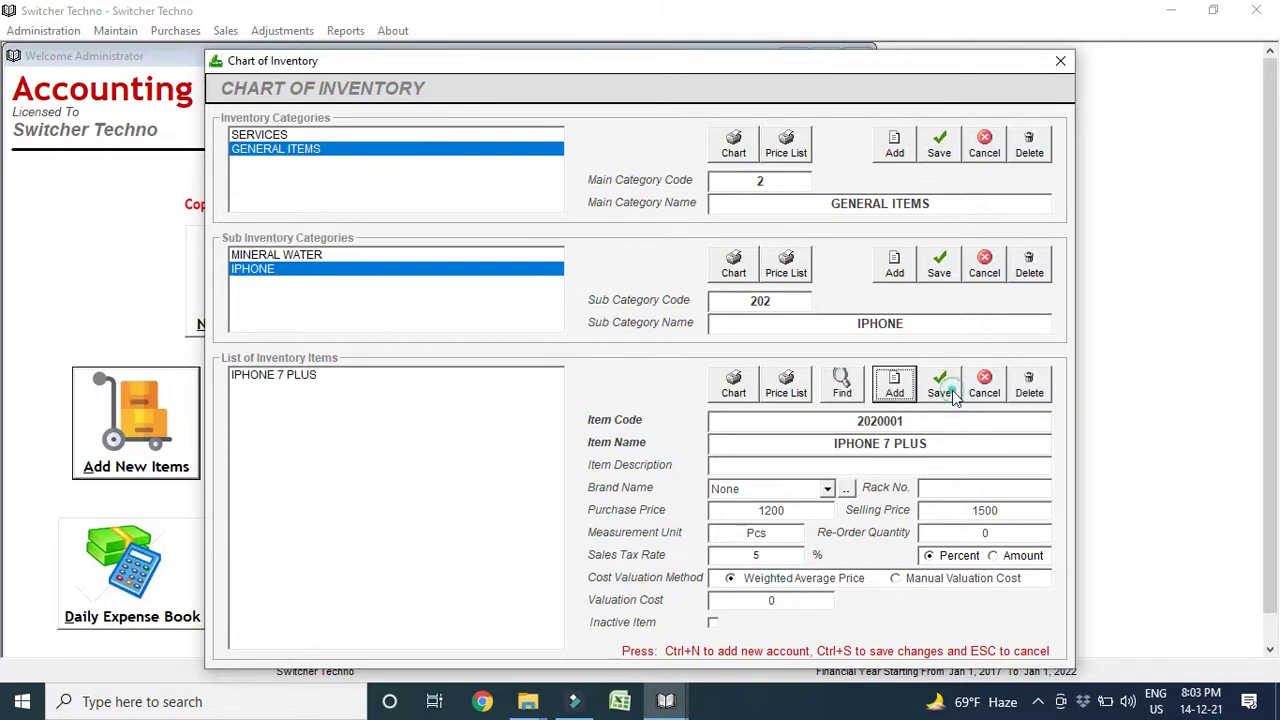
left_click(437, 416)
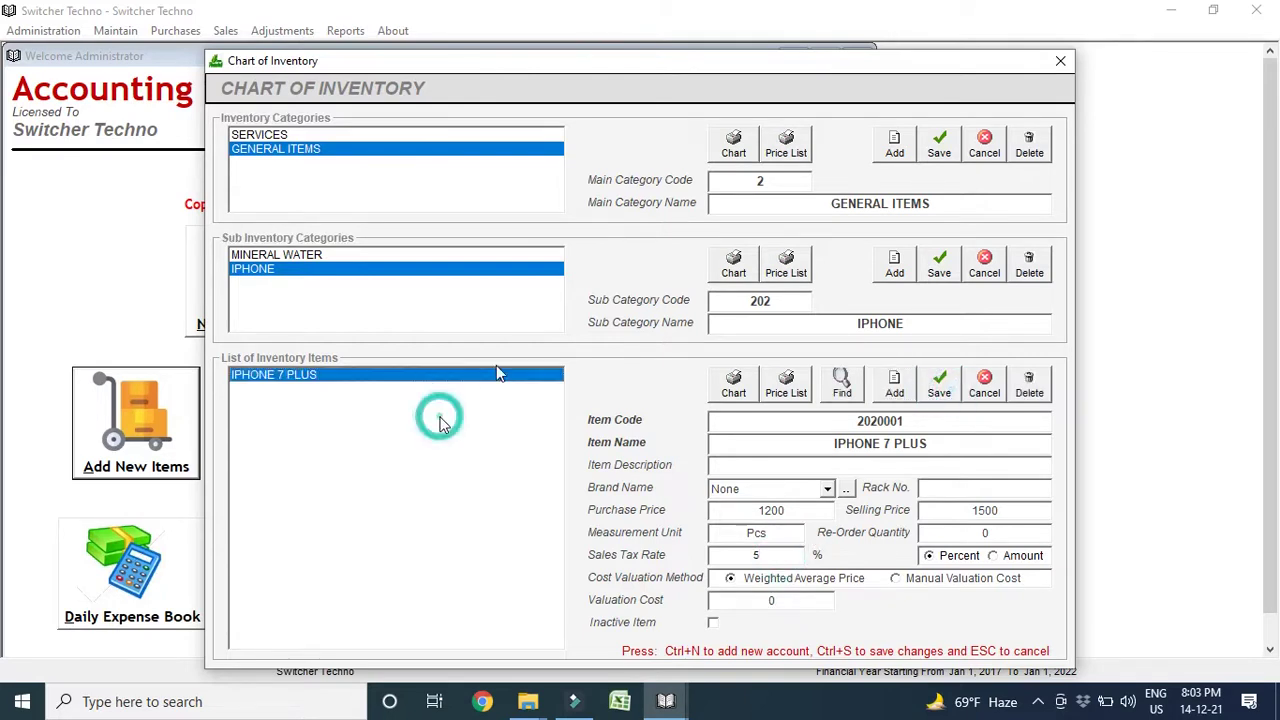
left_click(1060, 61)
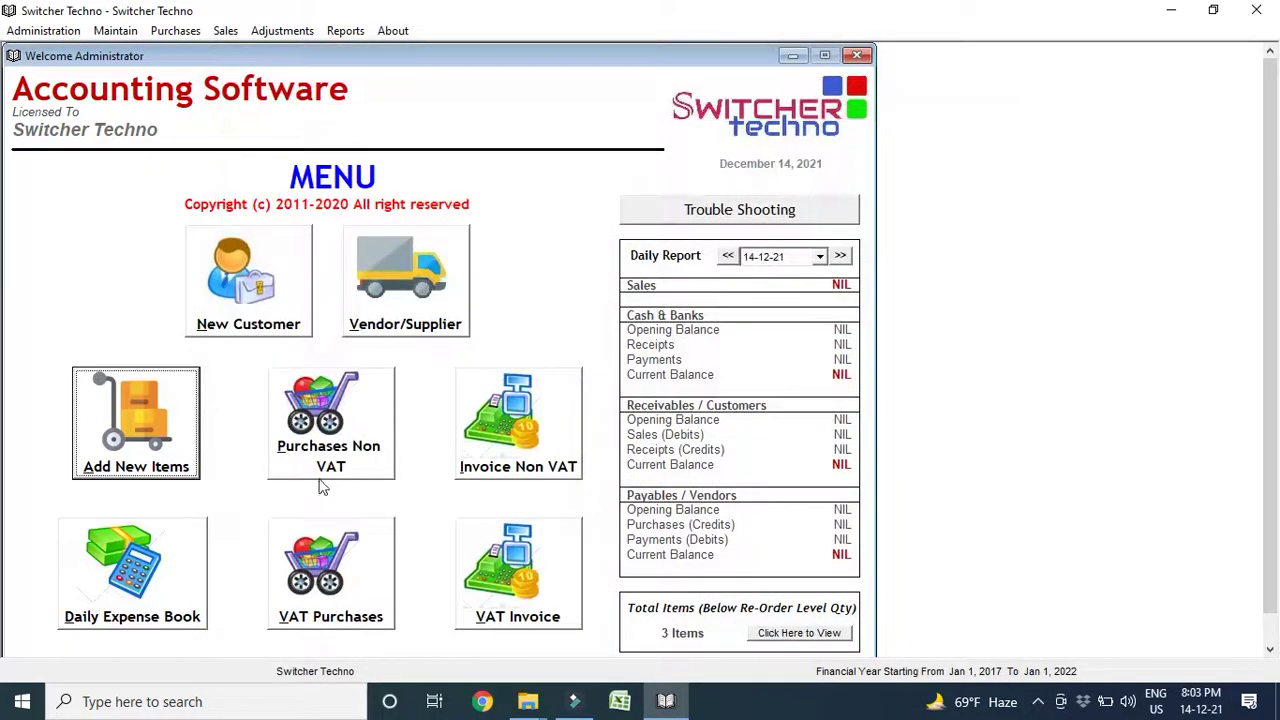
Start a VAT purchase from the new LLC trading supplier with vendor invoice number 8
left_click(350, 466)
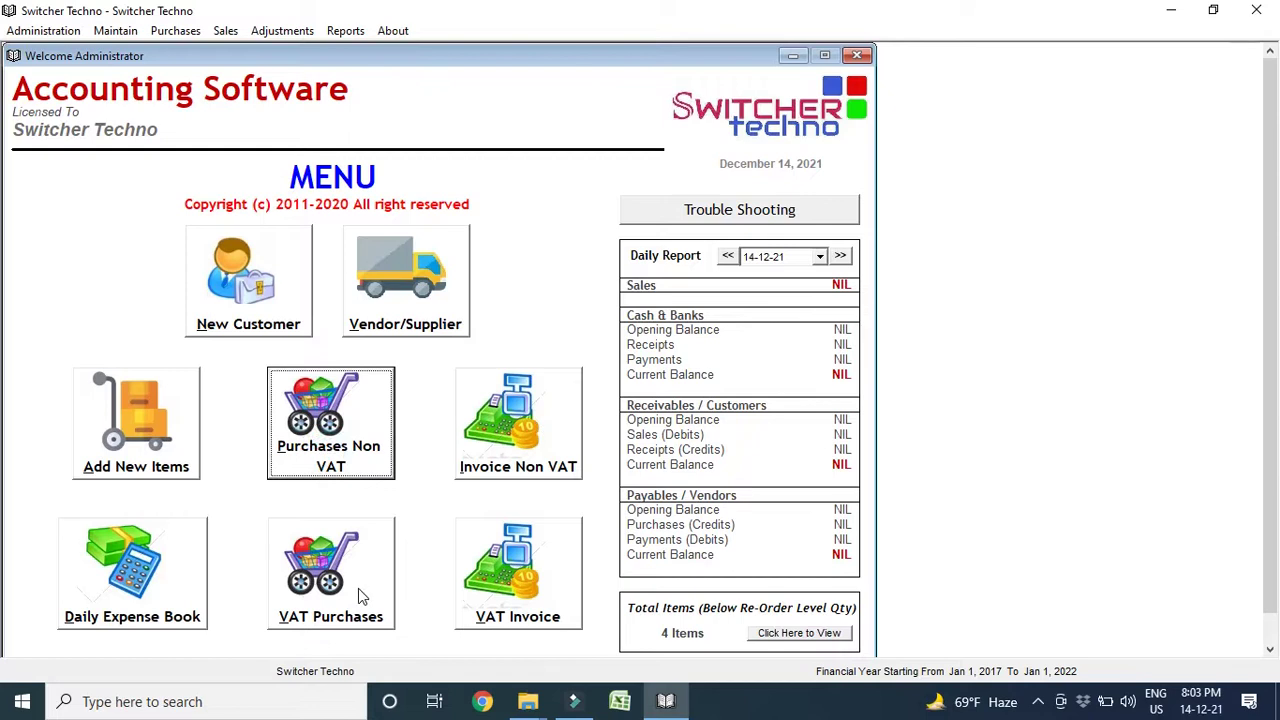
left_click(361, 596)
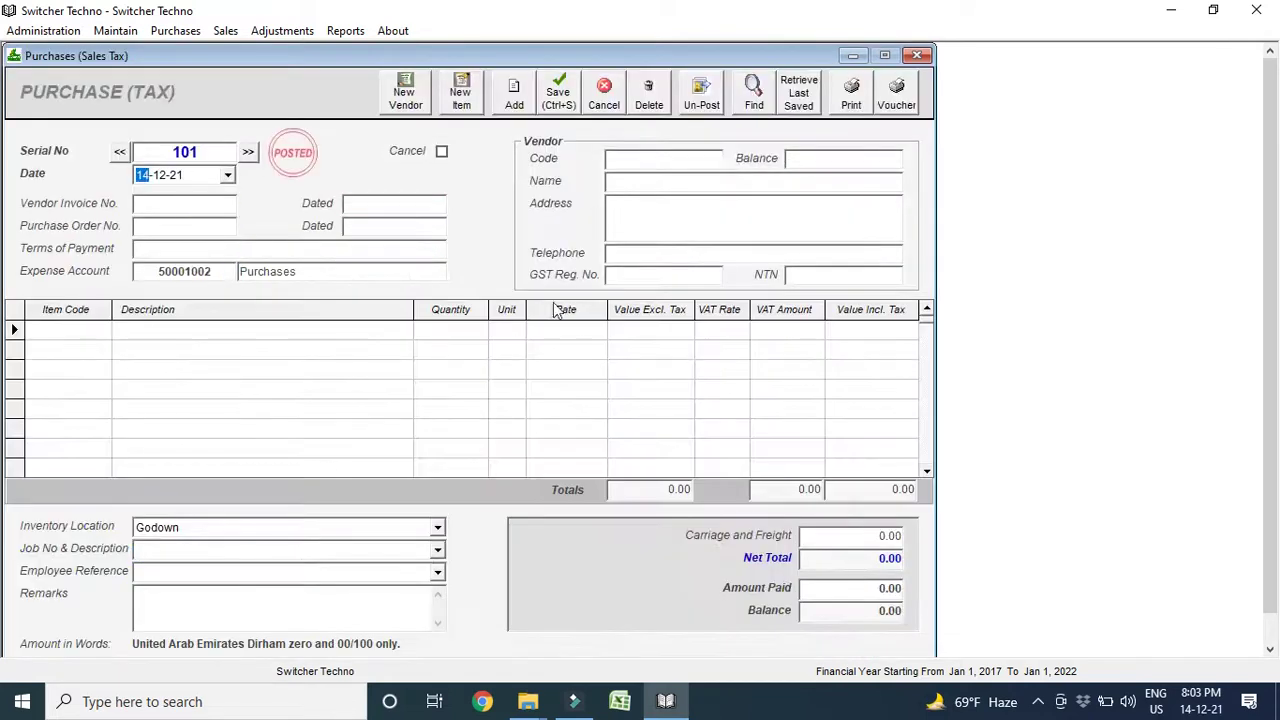
left_click(686, 157)
type("SUK")
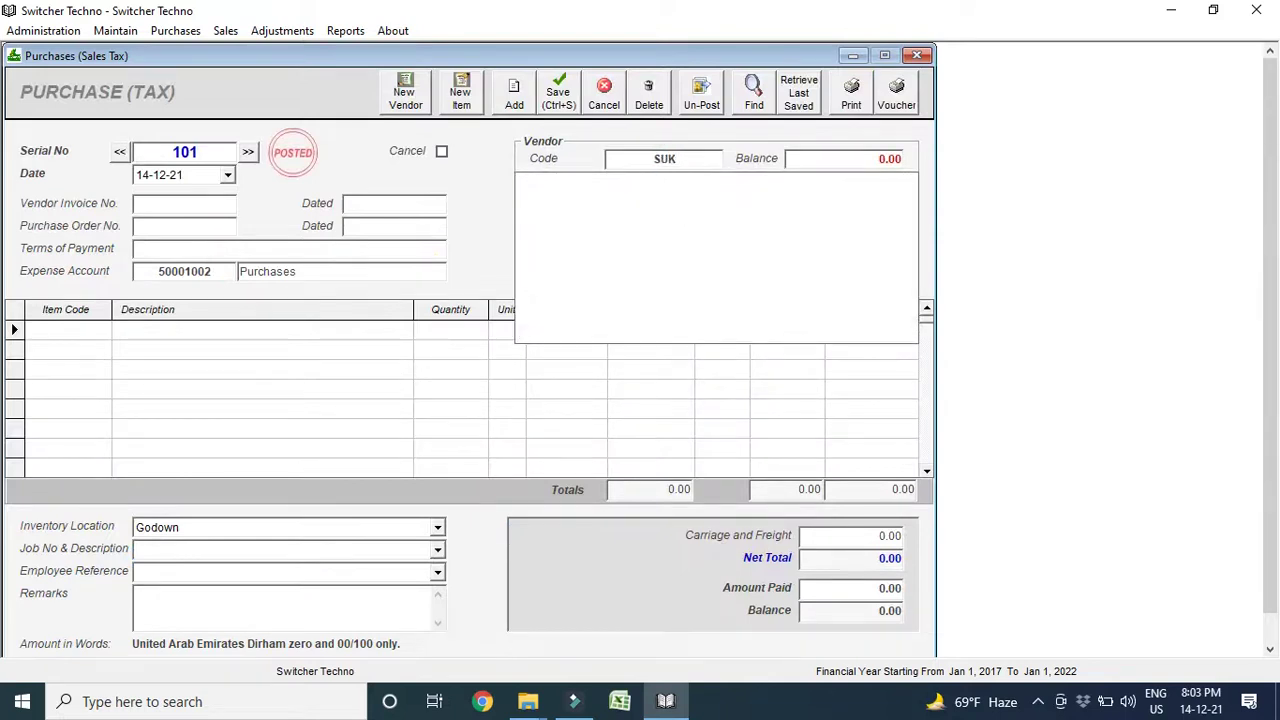
key("BackSpace")
key("Down")
key("Down")
key("Down")
key("Return")
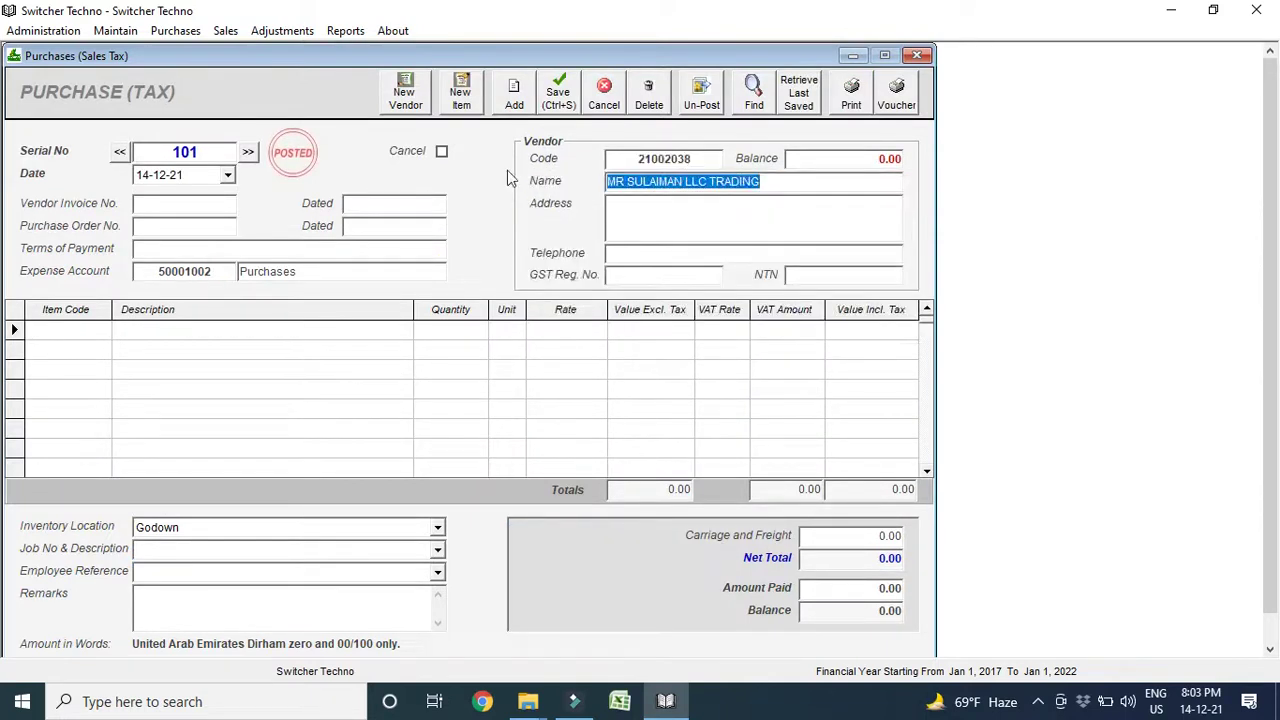
left_click(145, 204)
type("8299")
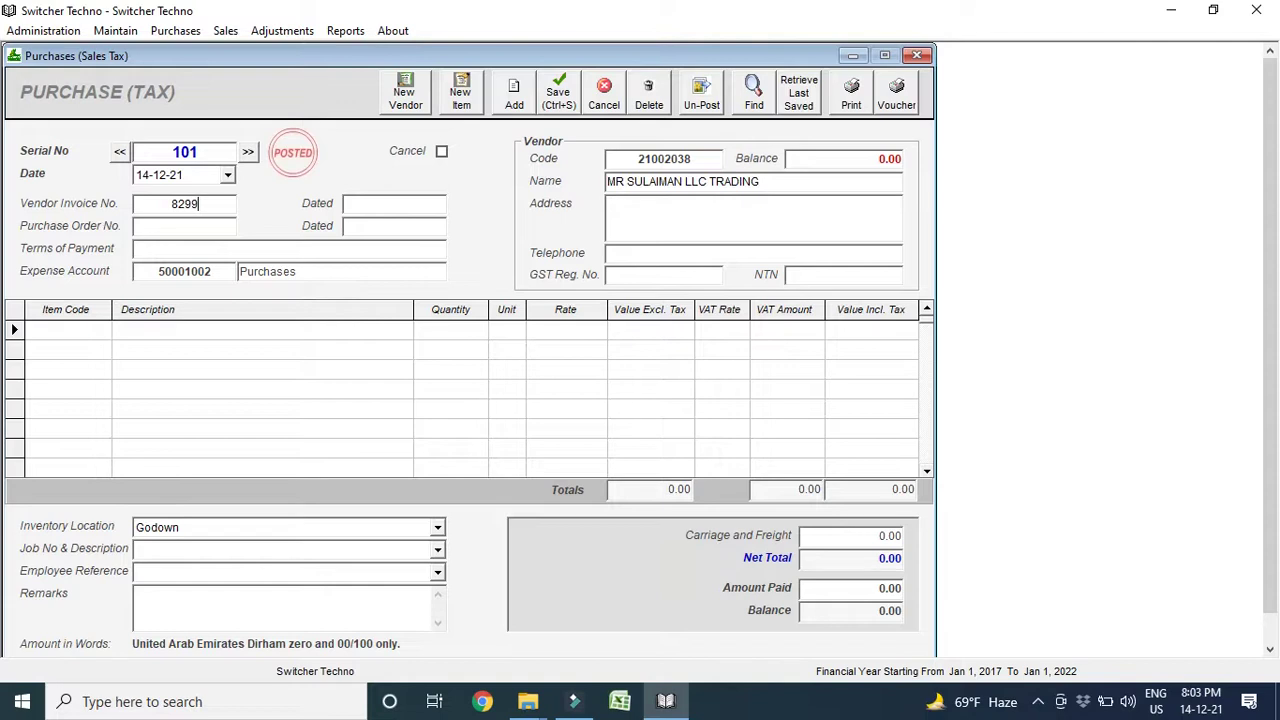
Add a line of 2 IPHONE 7 PLUS at 1200.00 with 5% VAT of 120.00
left_click(80, 332)
type("S")
key("BackSpace")
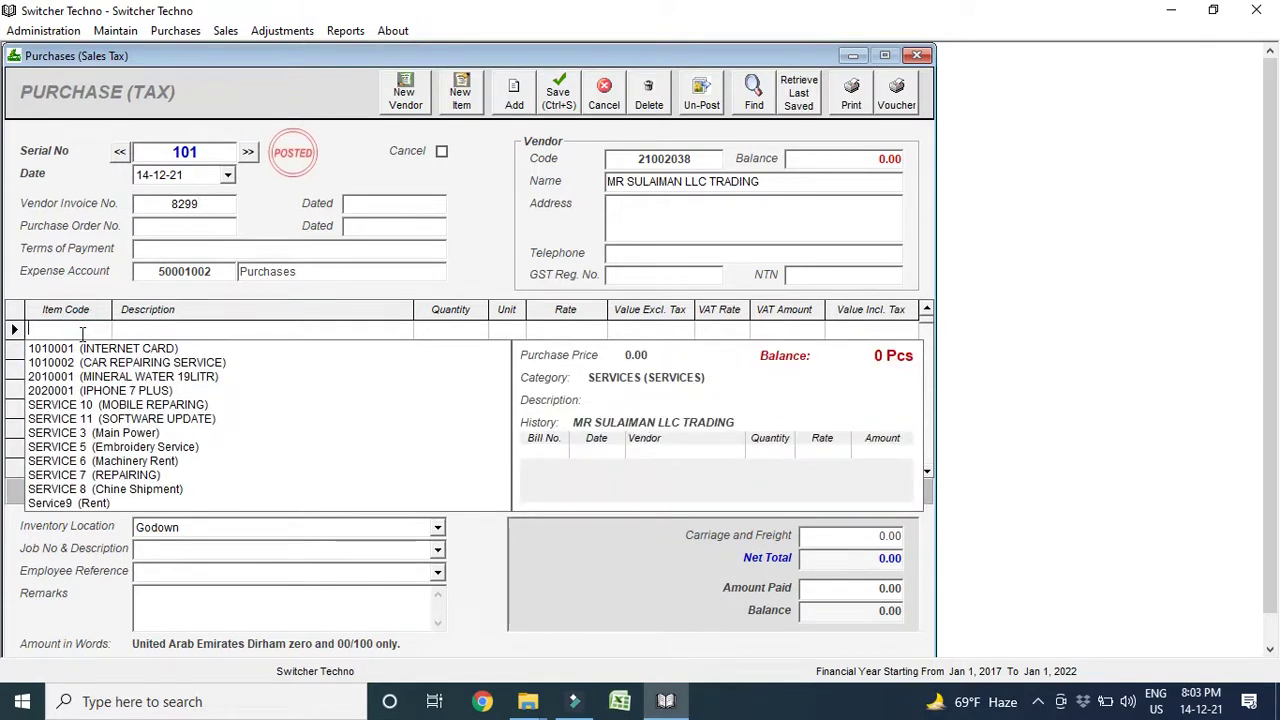
type("IPH")
left_click(82, 341)
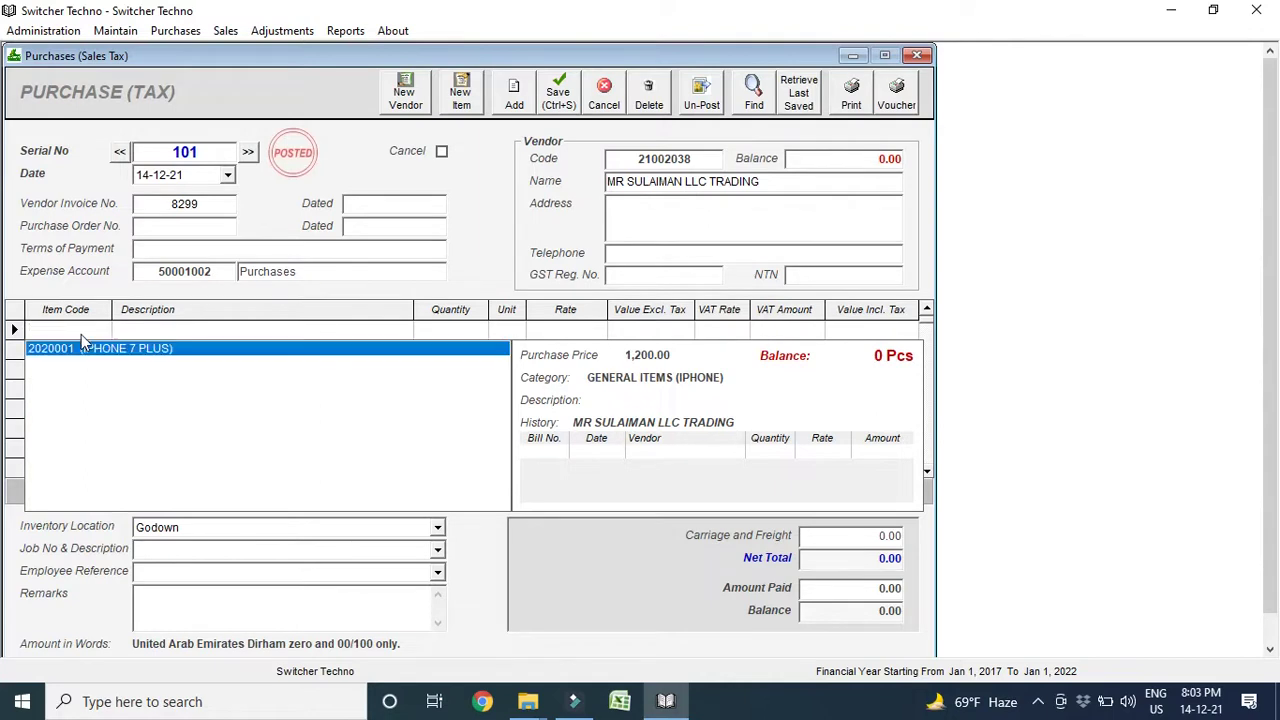
key("Return")
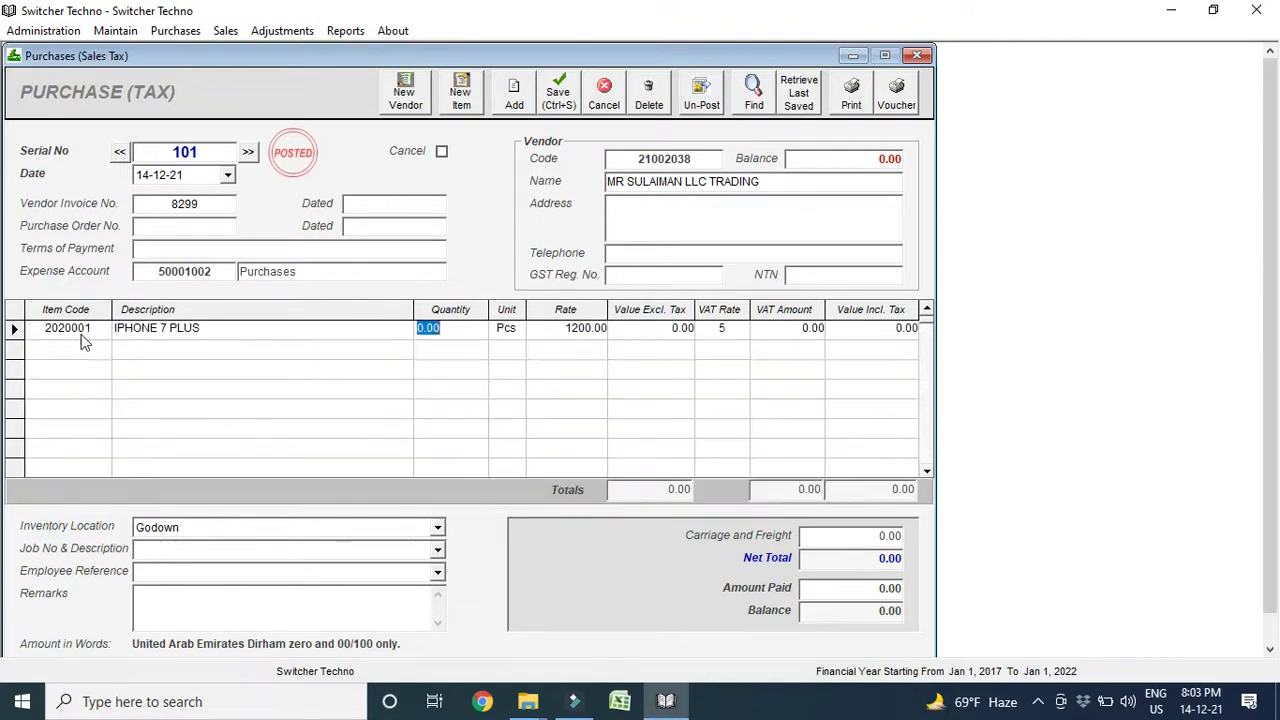
type("1")
key("Return")
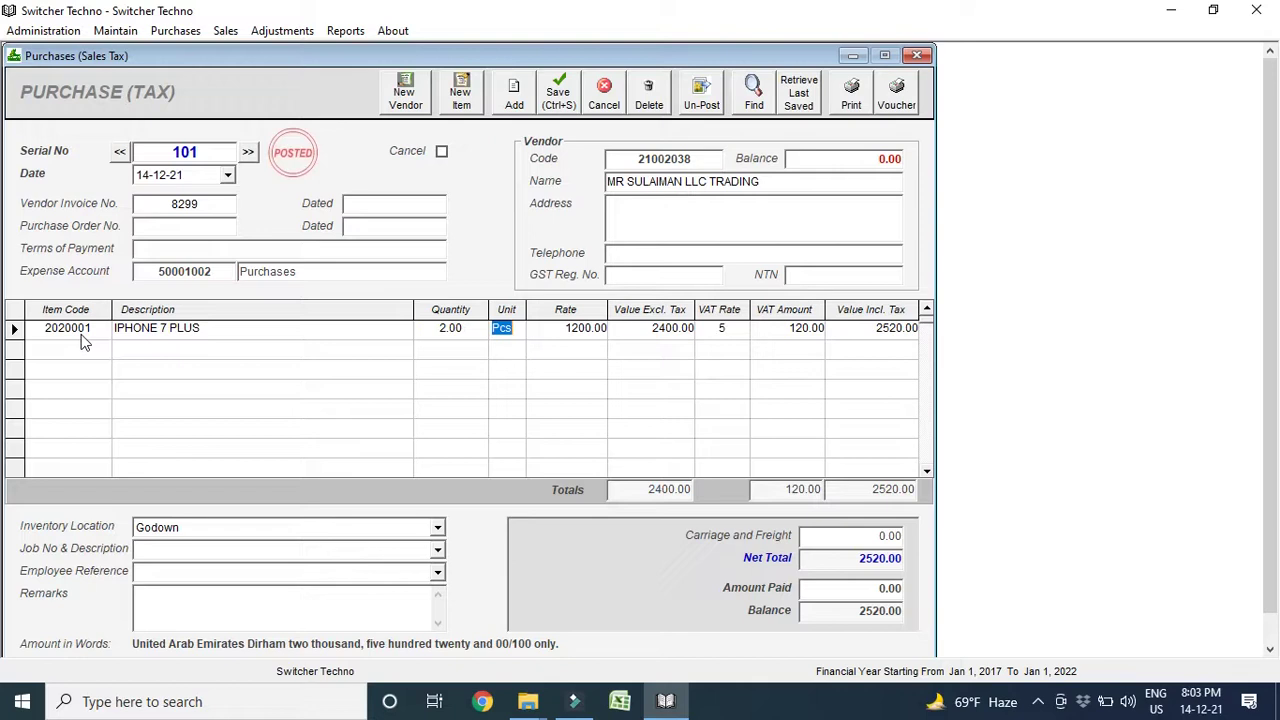
key("Return")
key("Return")
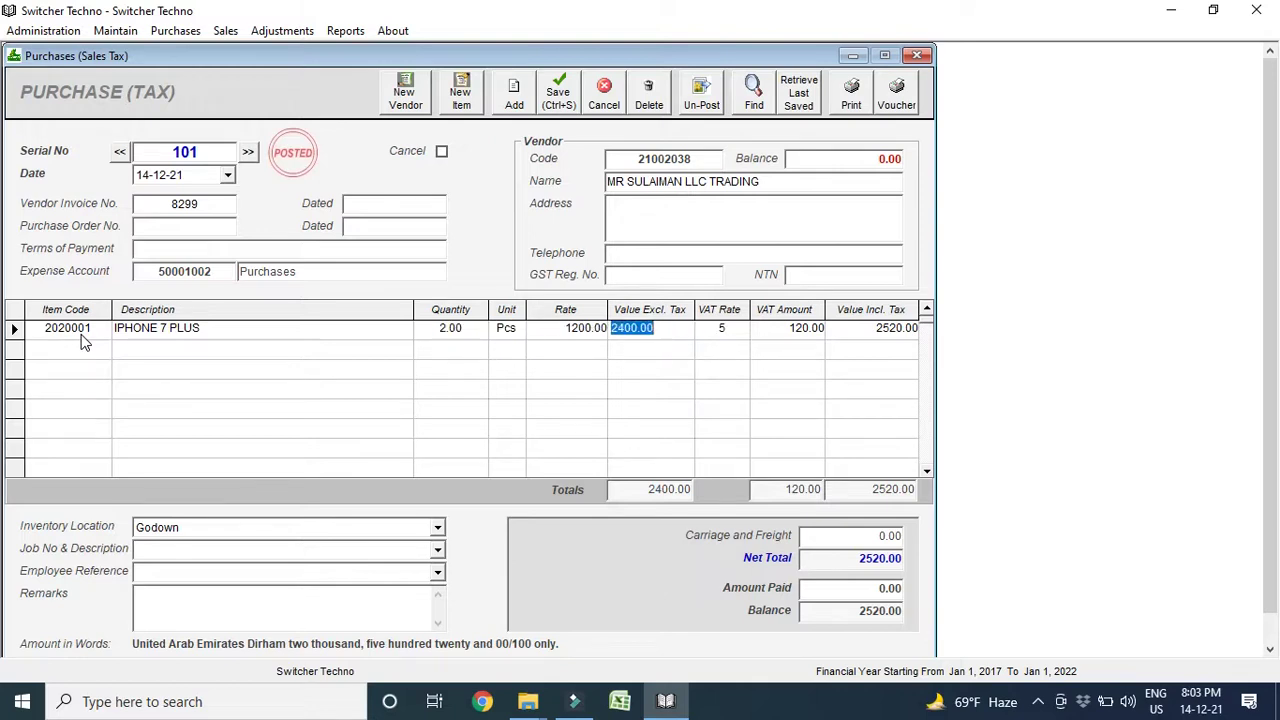
key("Return")
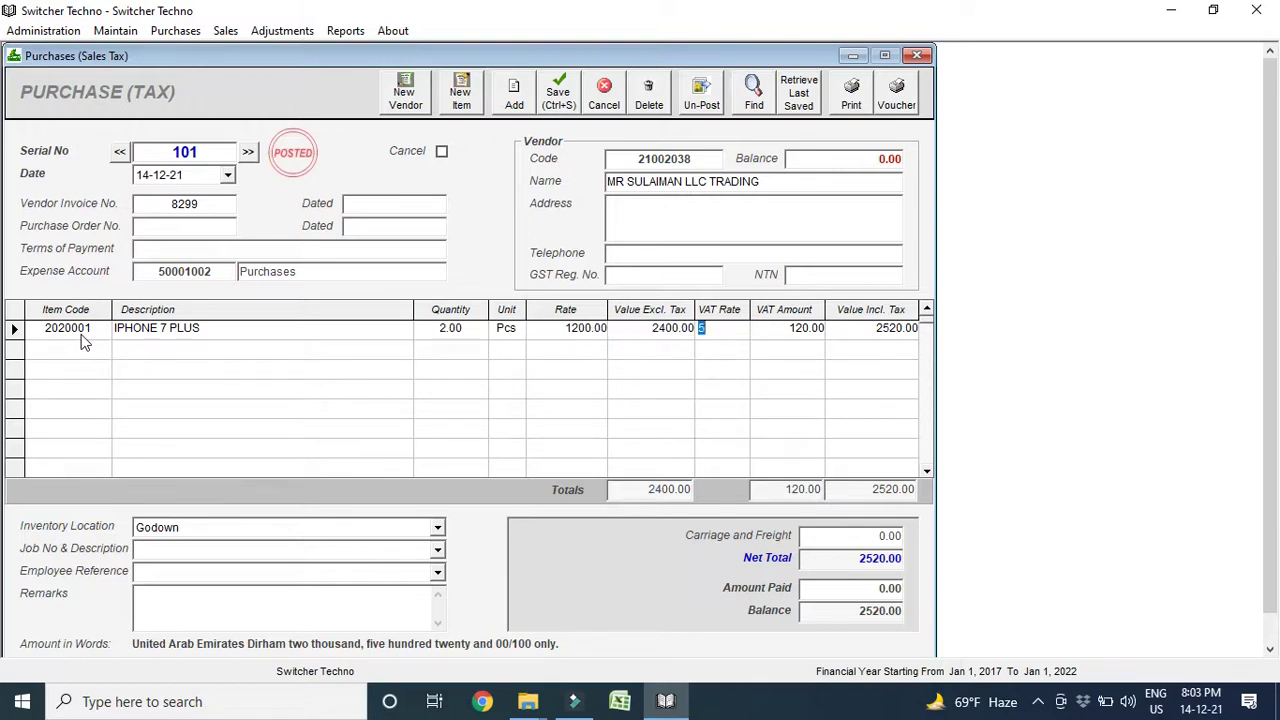
key("Return")
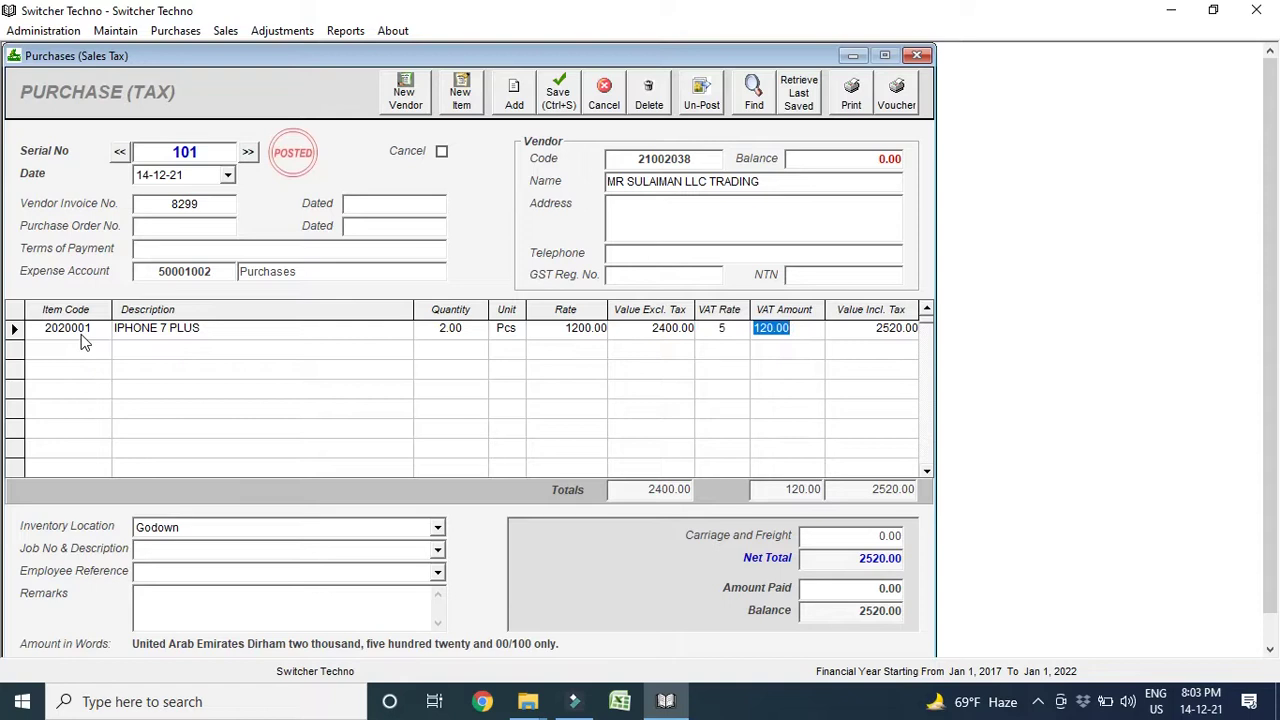
key("Return")
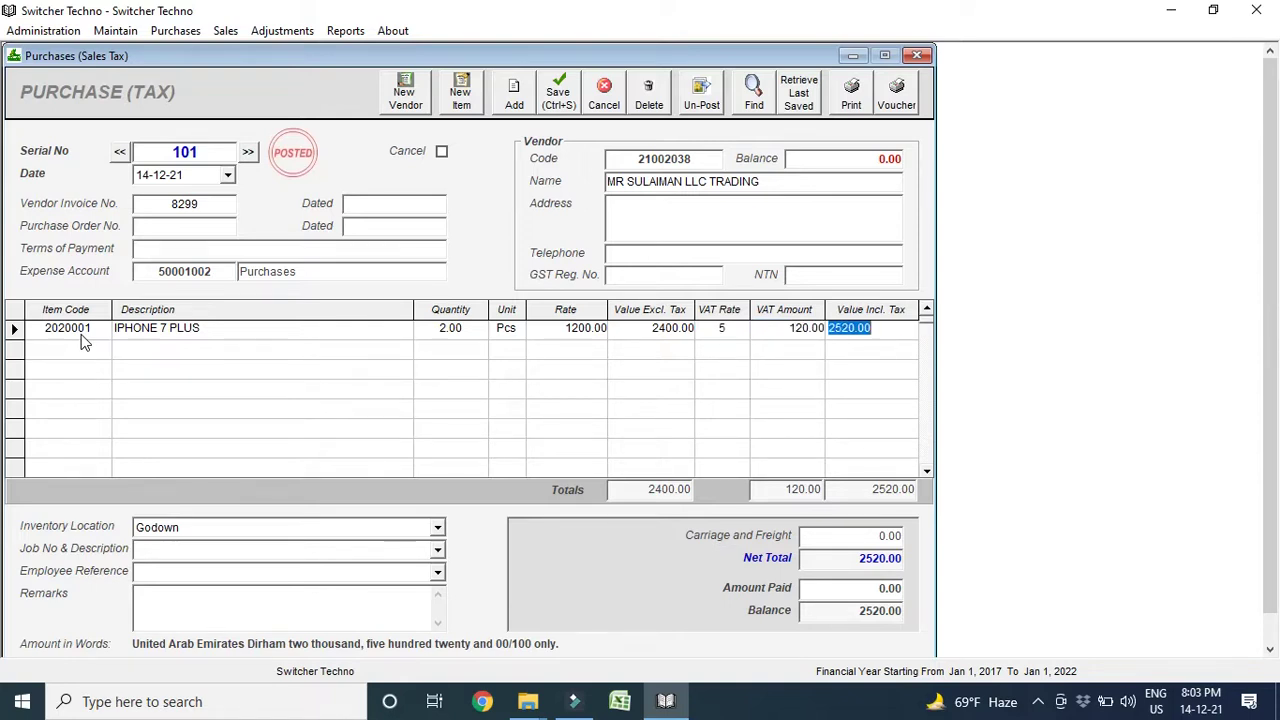
key("Return")
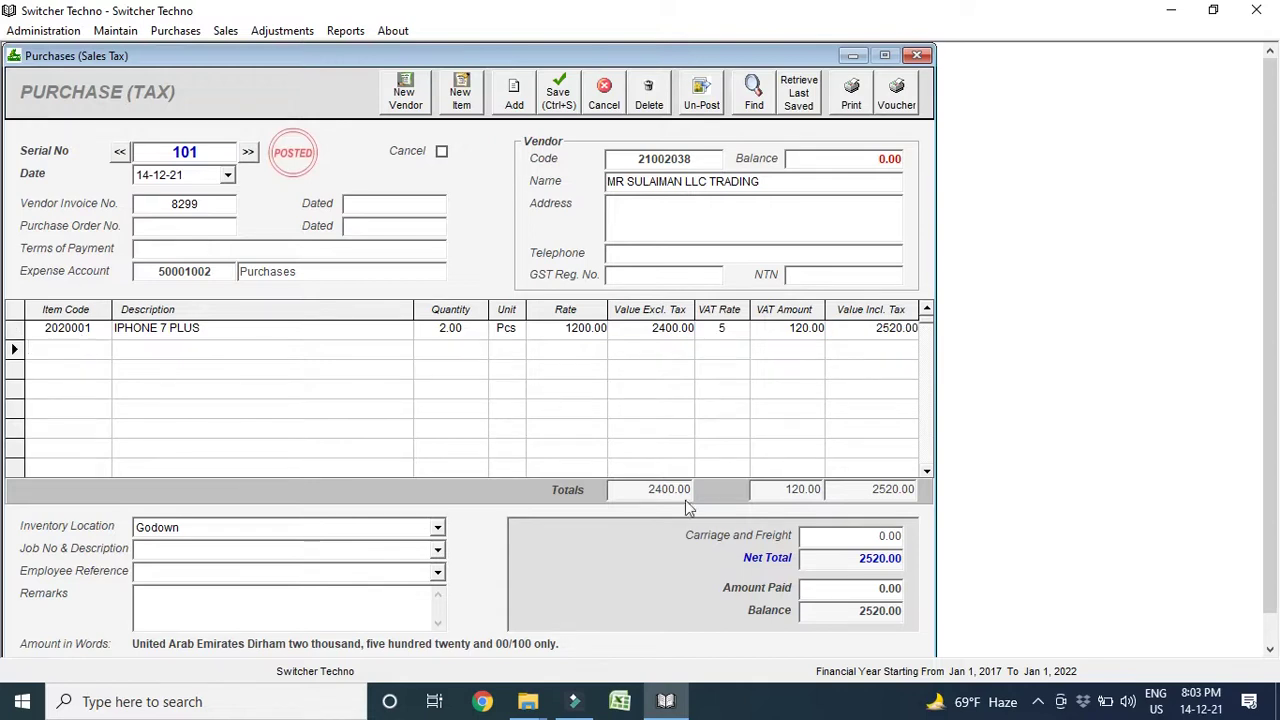
Record 2000.00 as amount paid, leaving a 520.00 balance
left_click(879, 590)
type("20")
left_click(857, 610)
Preview the Purchase Bill for invoice 101, then close the preview
left_click(851, 92)
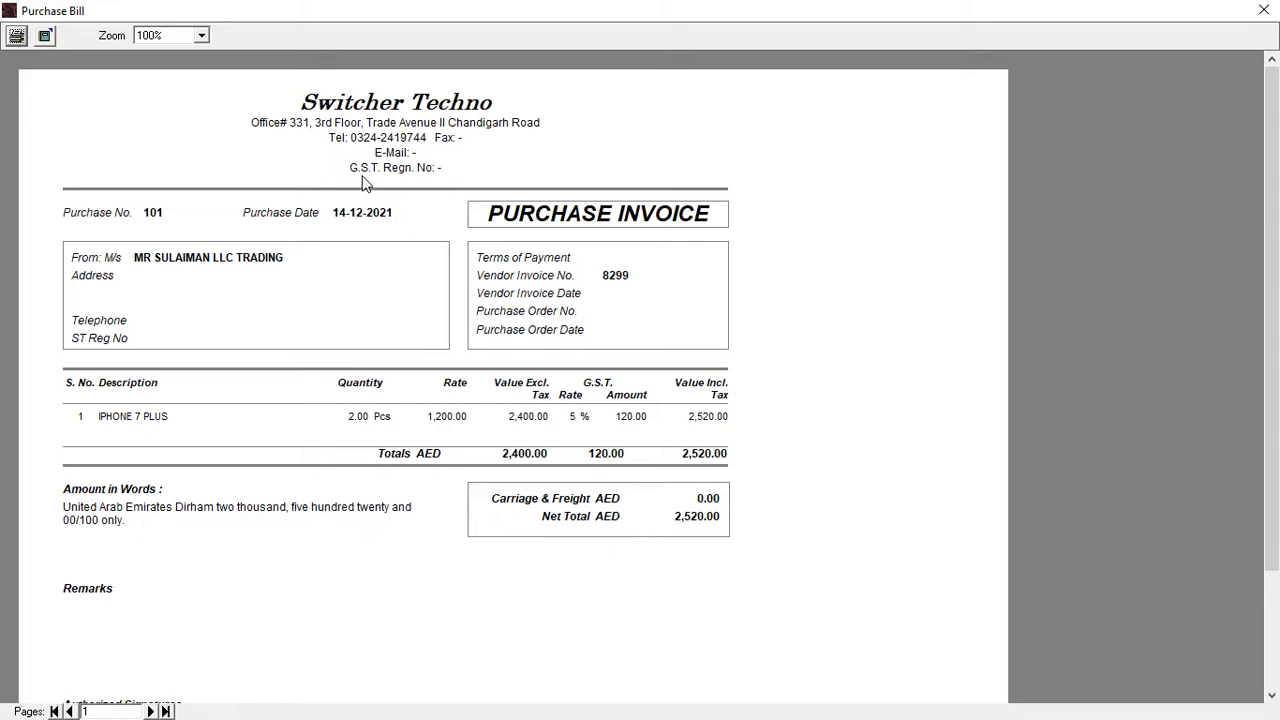
left_click(1262, 9)
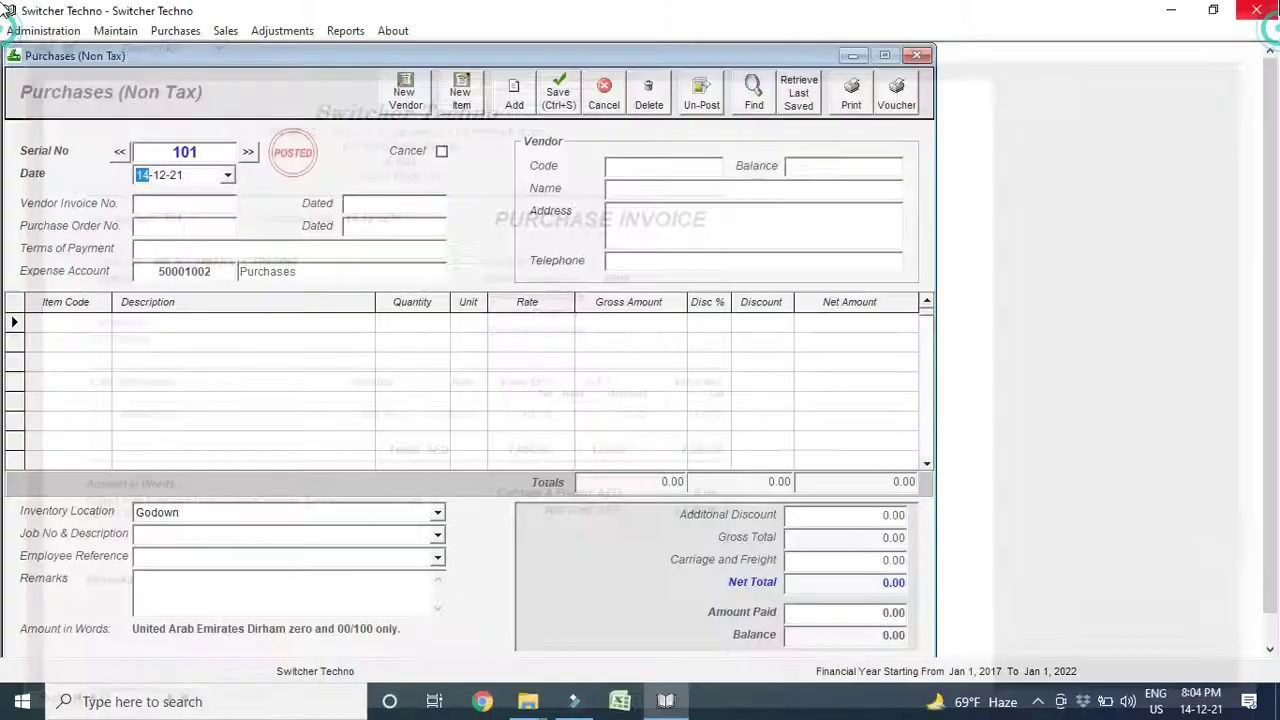
Display the Inventory Balances report for all items, showing 2 IPHONE 7 PLUS worth 2400.00
left_click(343, 31)
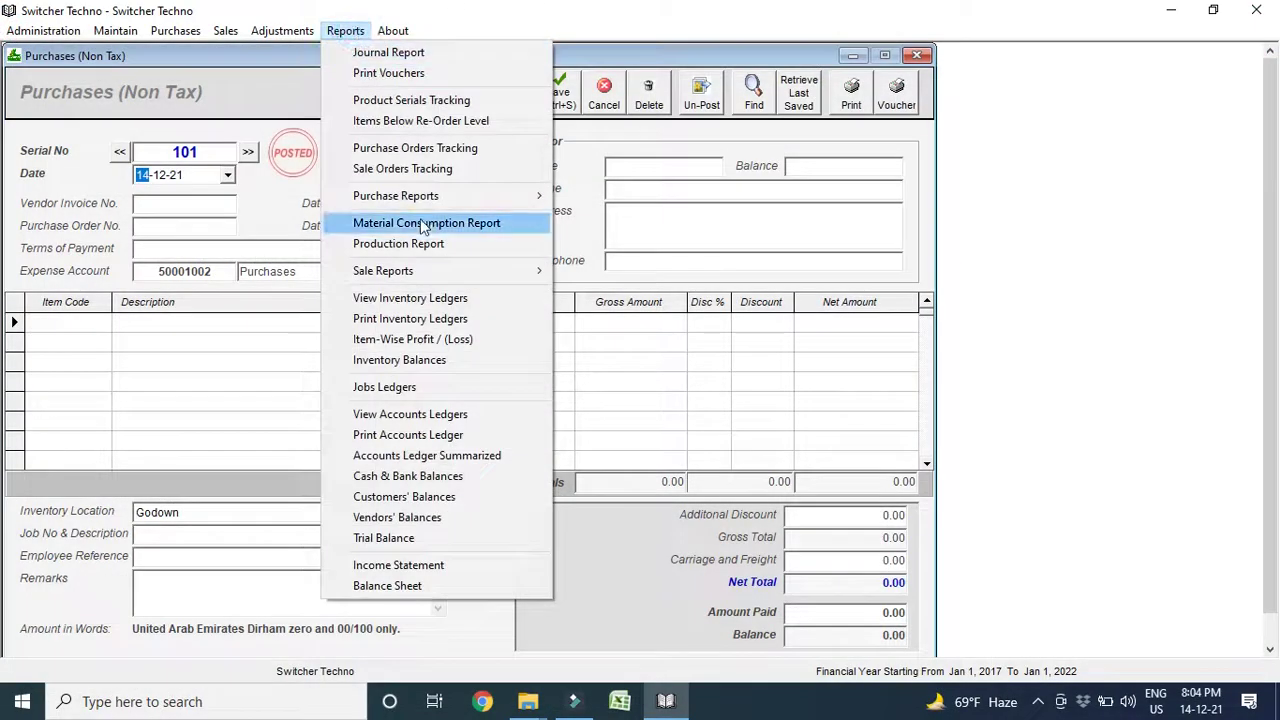
left_click(457, 362)
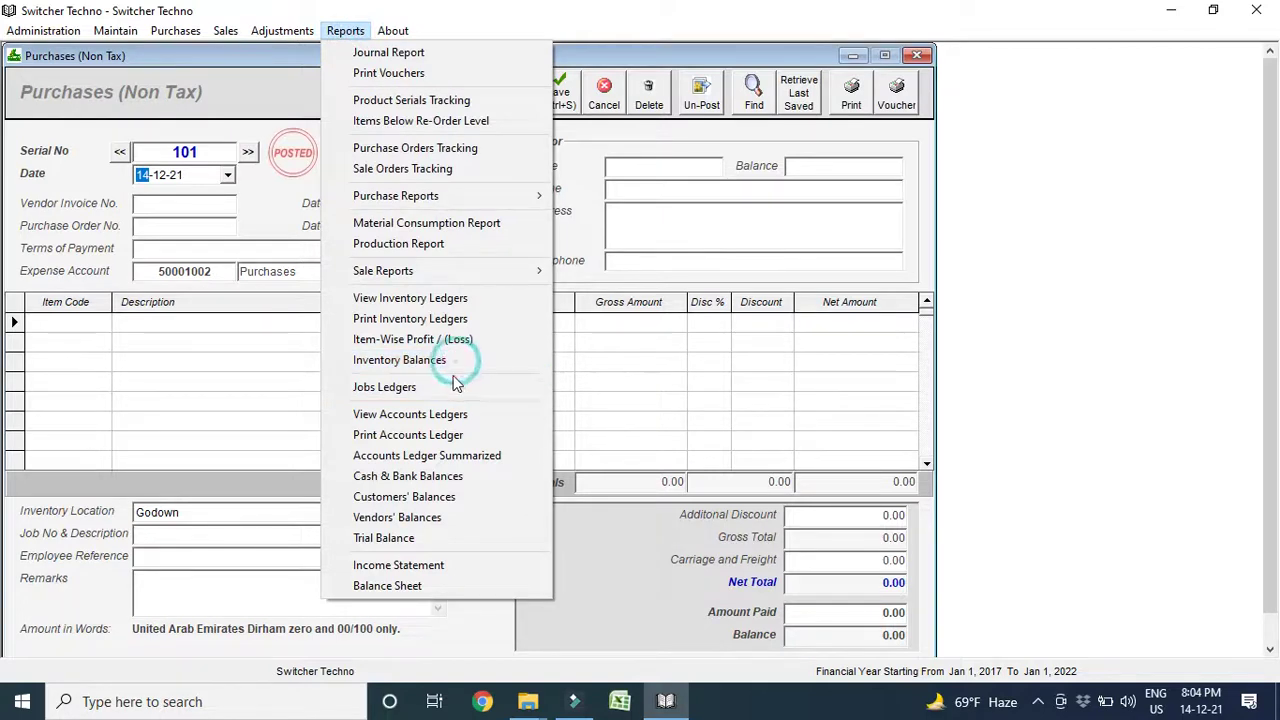
left_click(733, 218)
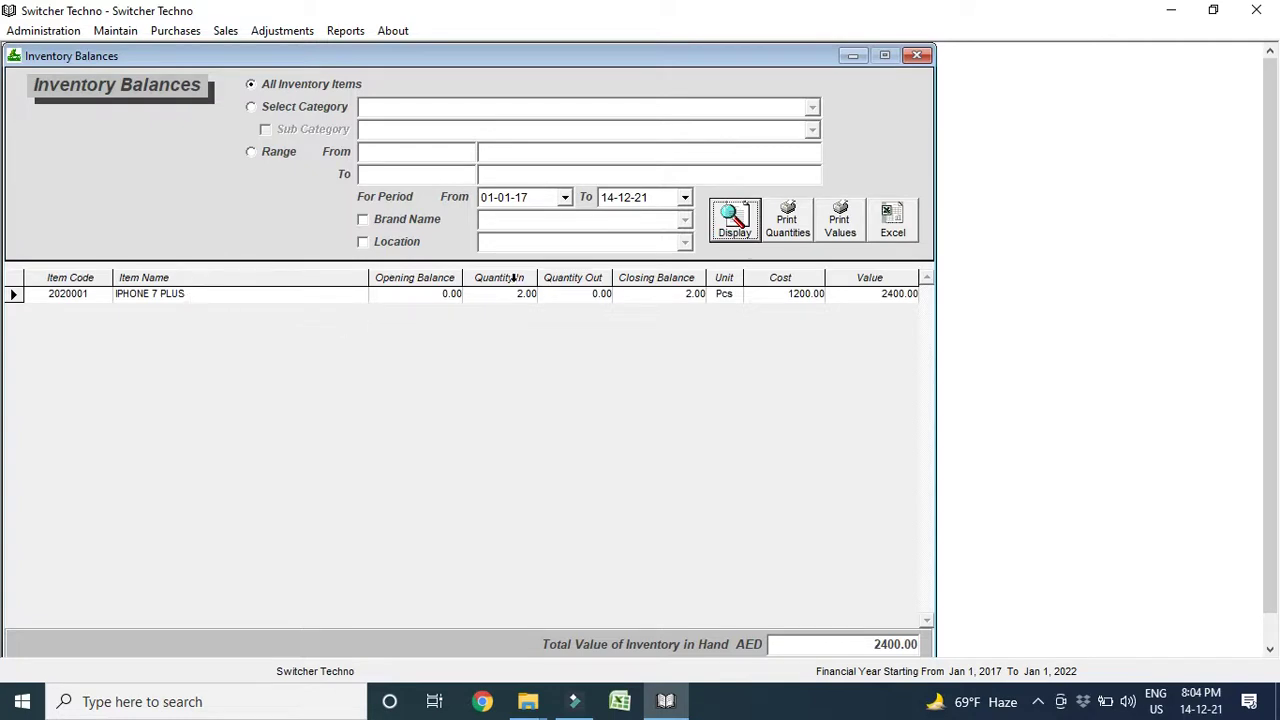
left_click(575, 295)
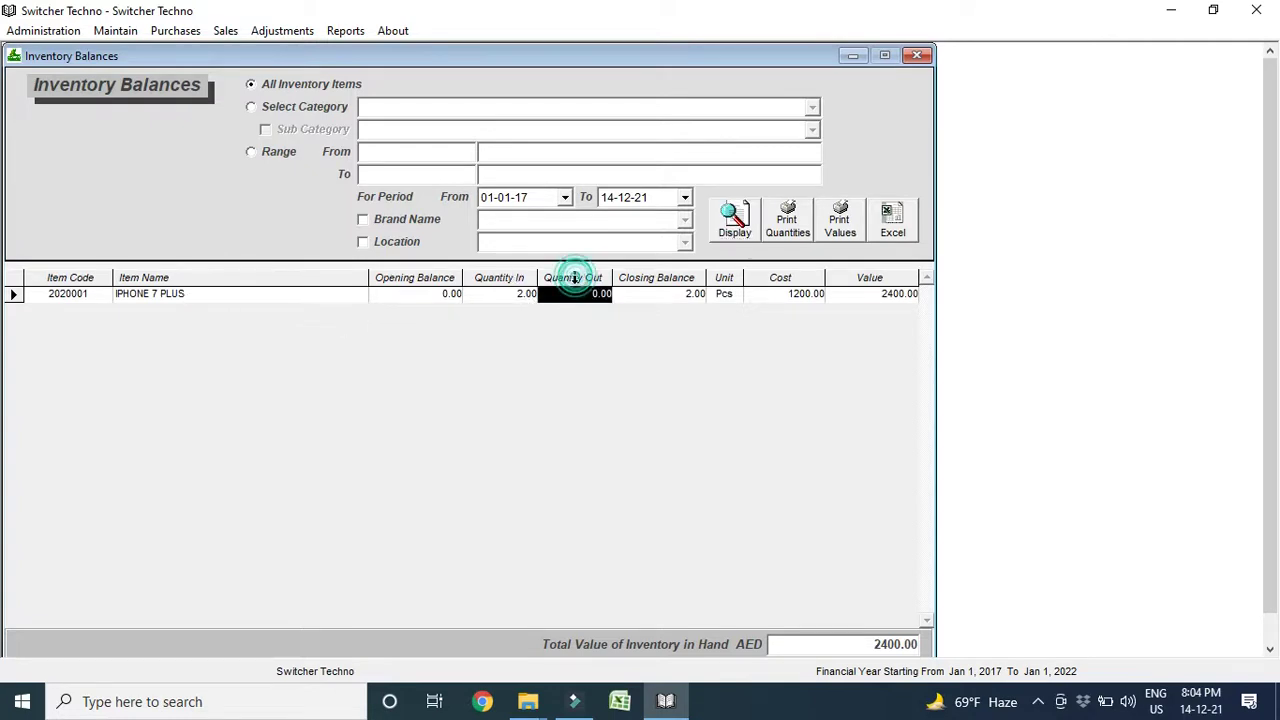
left_click(577, 309)
left_click(850, 642)
left_click_drag(845, 650, 928, 640)
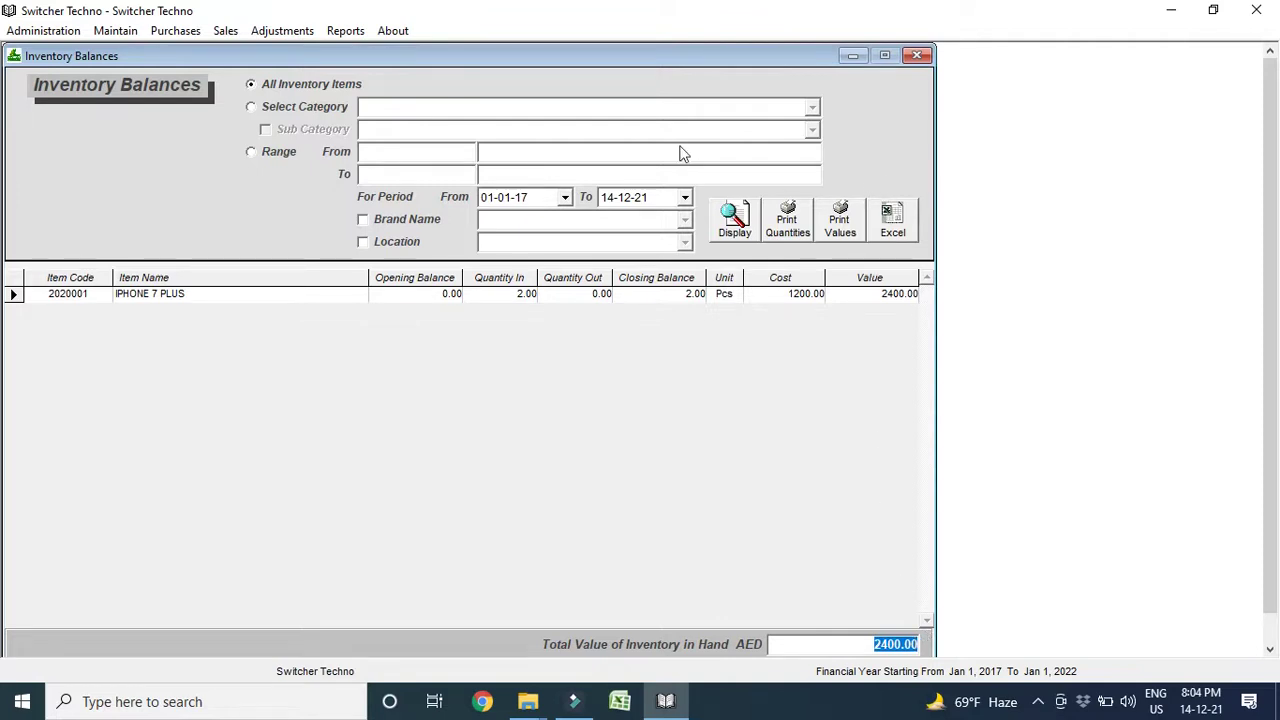
Filter balances by category GENERAL ITEMS and sub category IPHONE, then close the report and purchase form
left_click(292, 106)
left_click(811, 107)
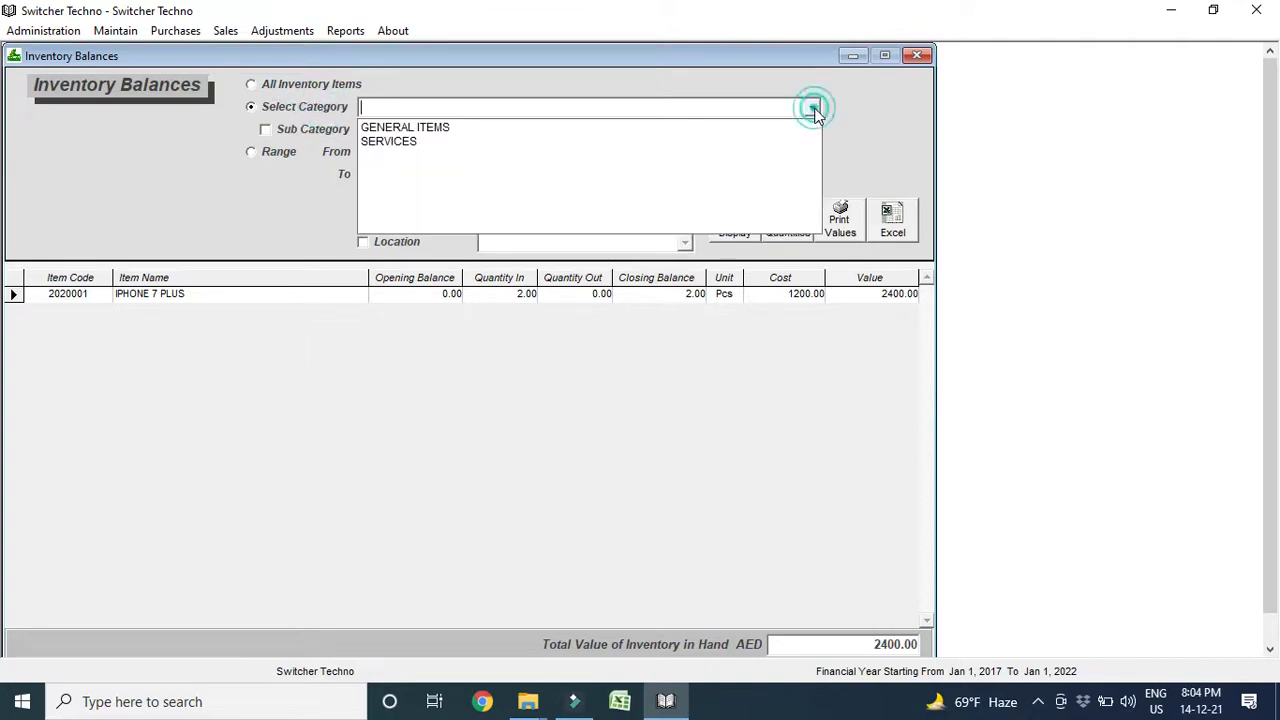
left_click(790, 127)
left_click(340, 129)
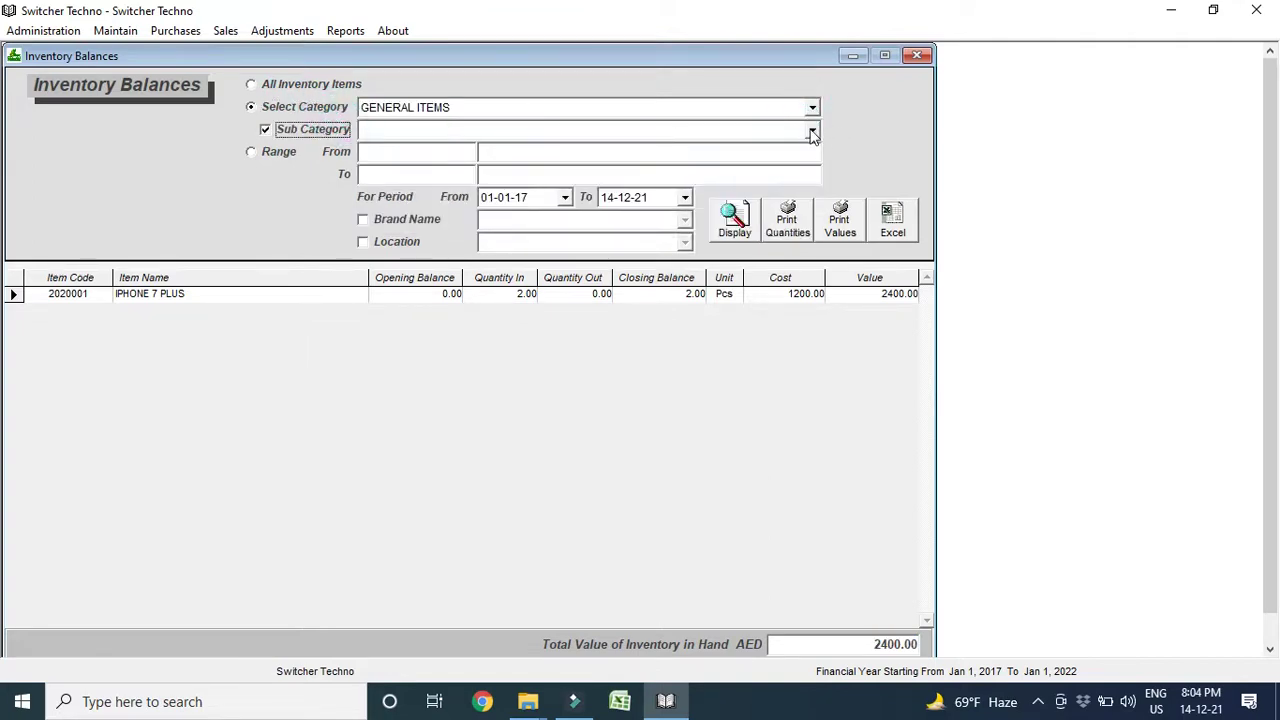
left_click(811, 129)
left_click(755, 150)
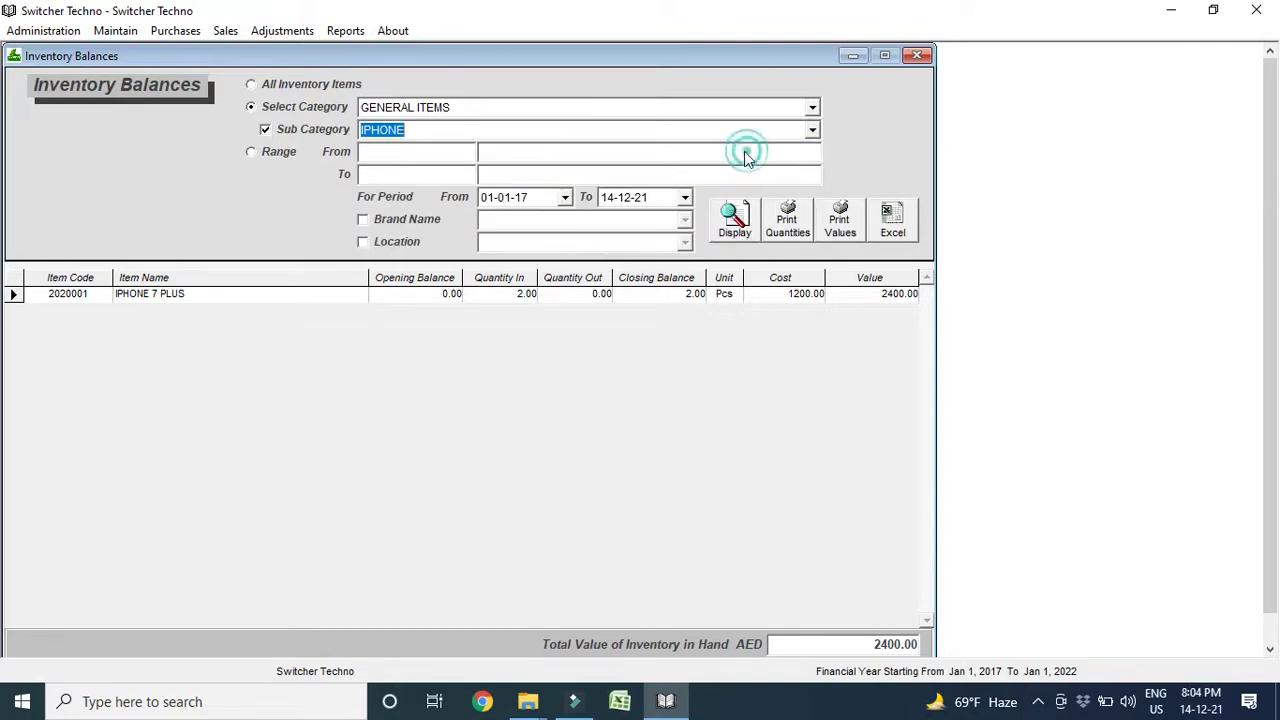
left_click(346, 87)
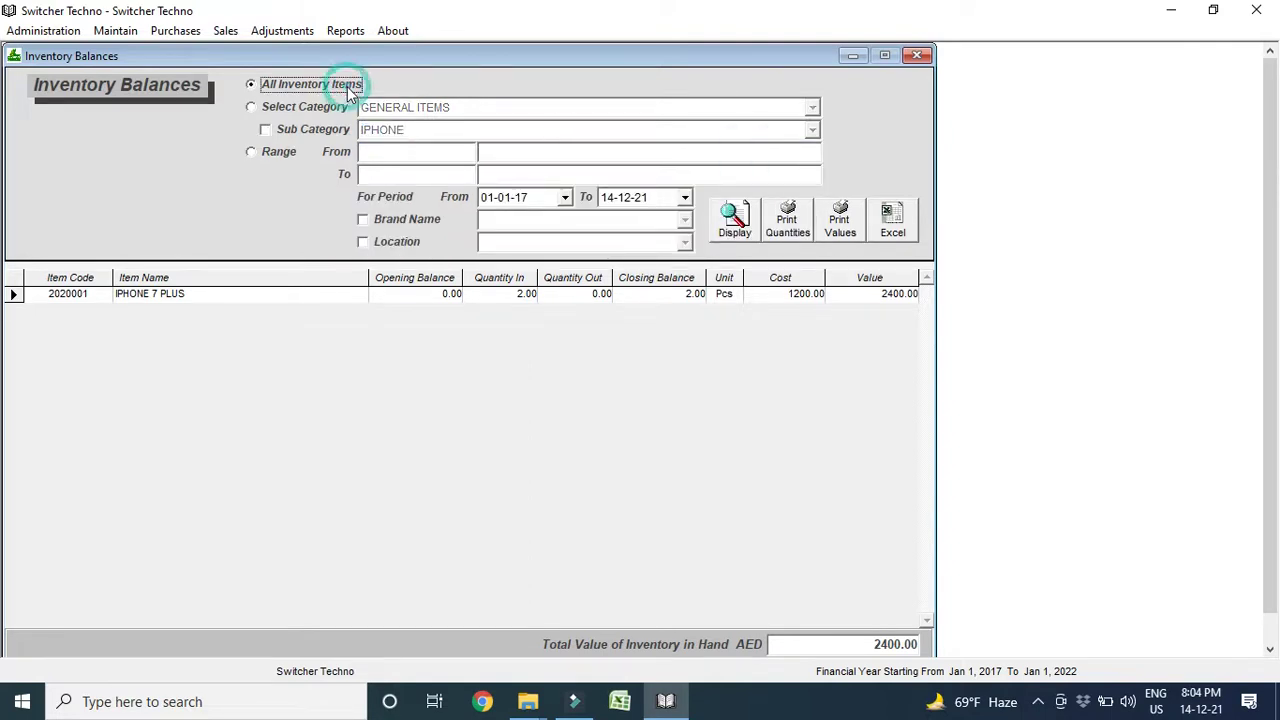
left_click(920, 56)
left_click(916, 54)
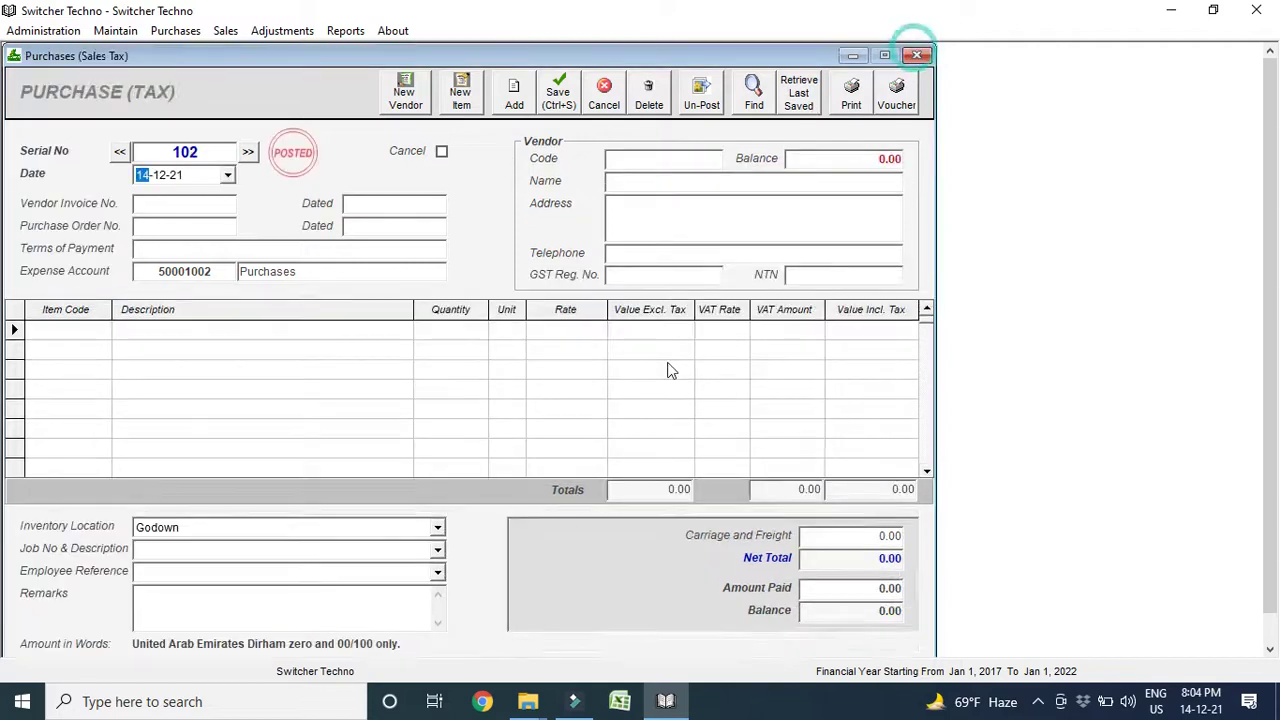
Start a VAT sales invoice to ALI TRADING LLC for one IPHONE 7 PLUS with 5% VAT
left_click(917, 54)
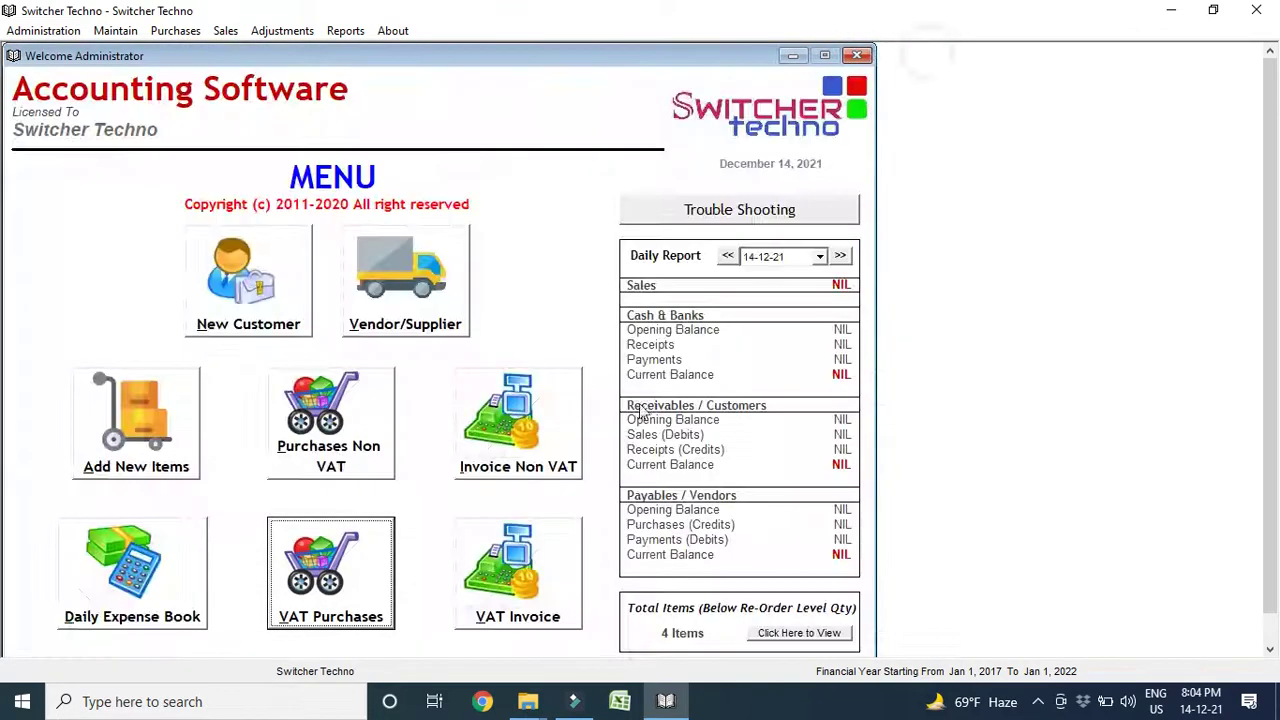
left_click(508, 565)
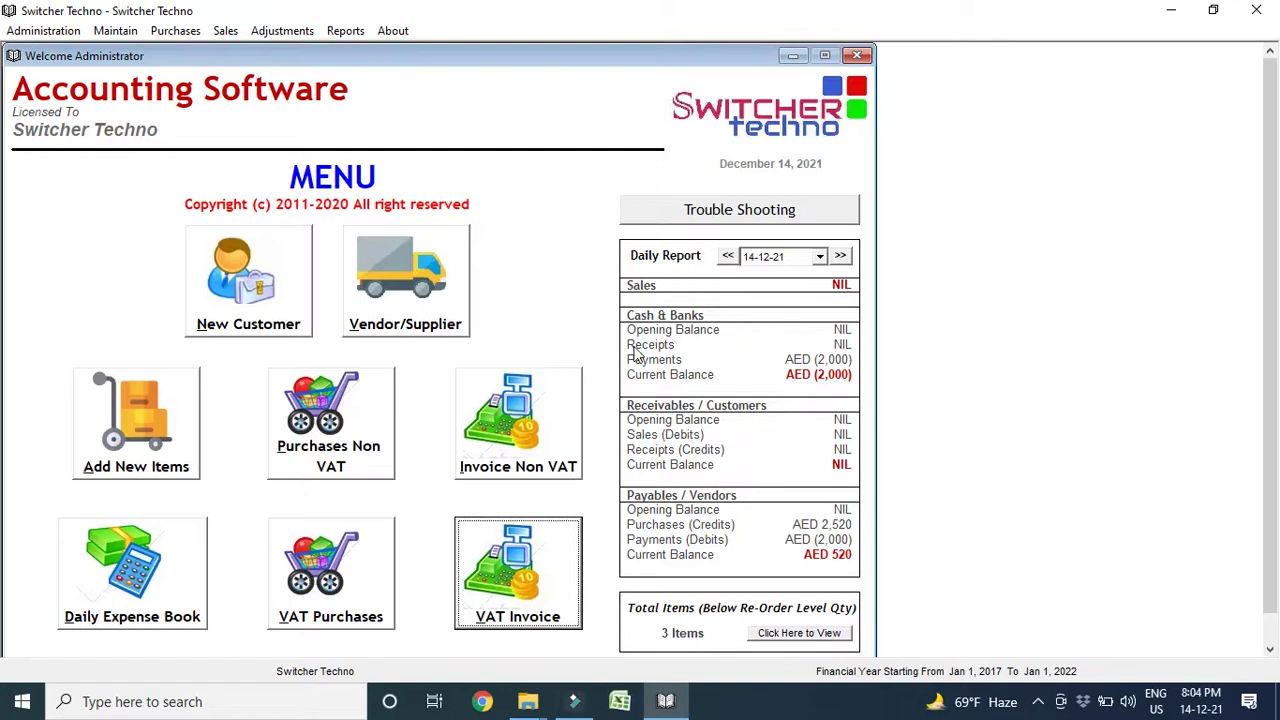
type("ALI")
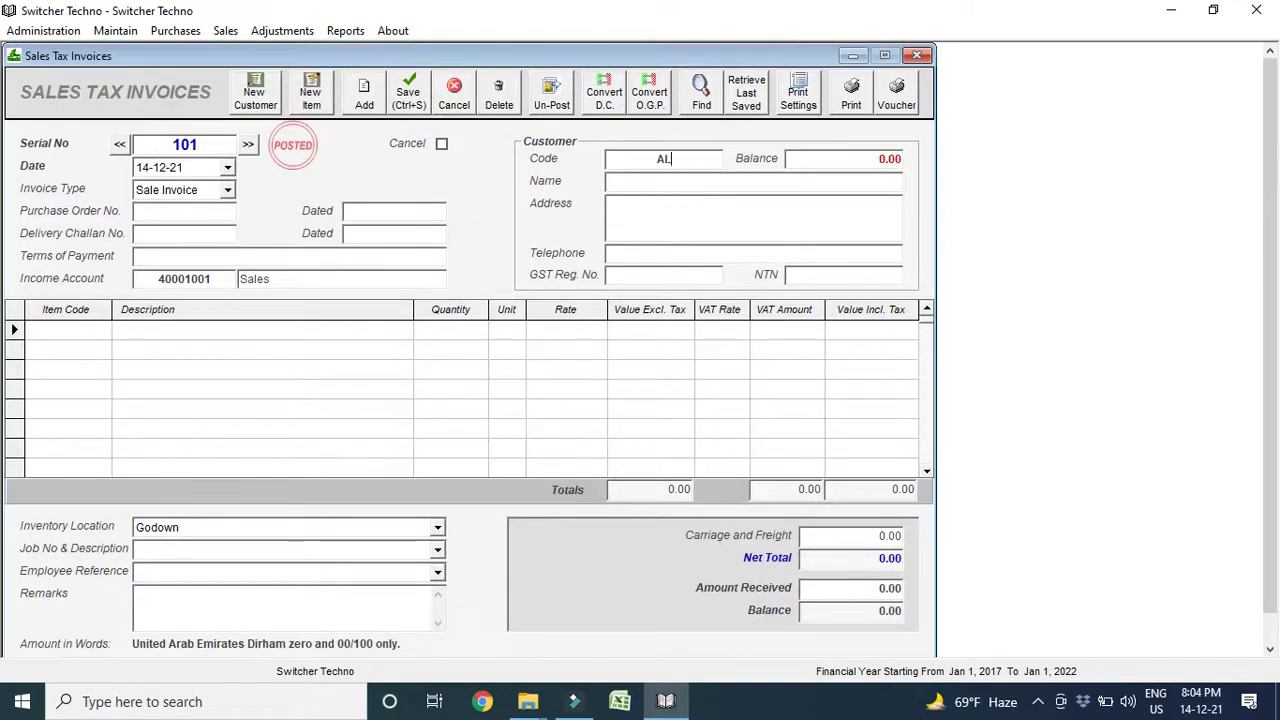
type(" T")
key("Down")
key("Down")
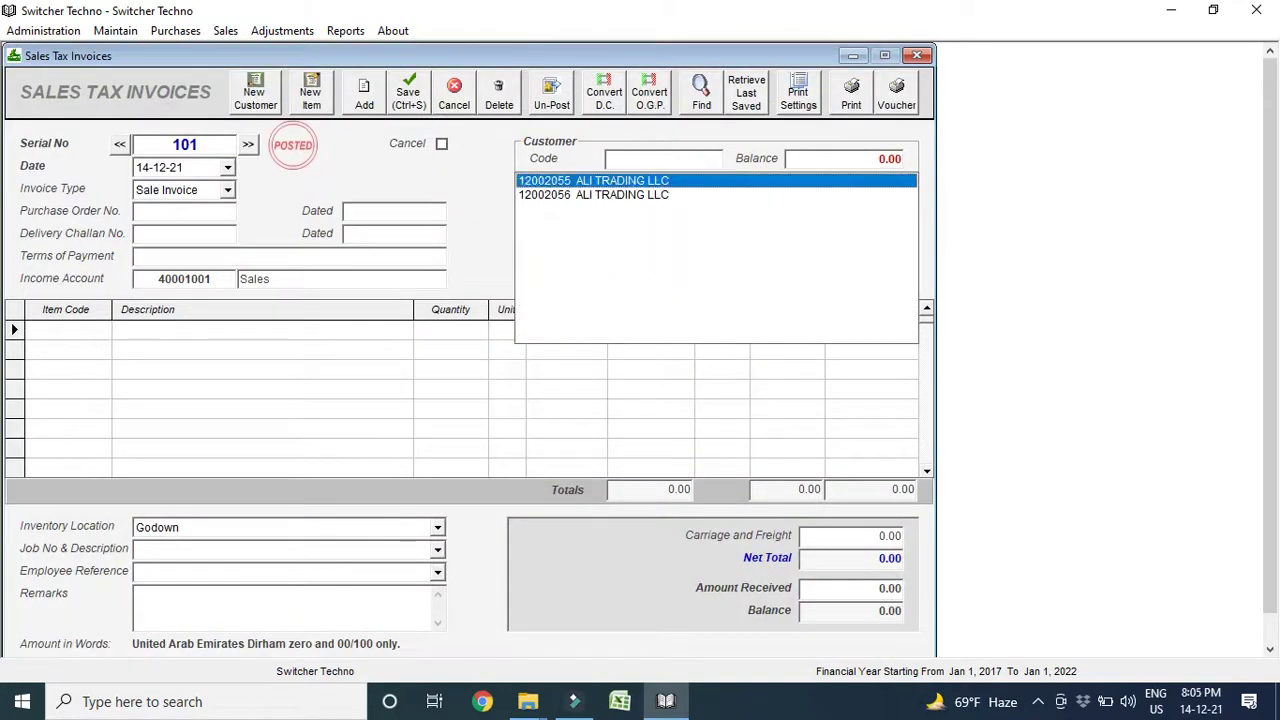
key("Return")
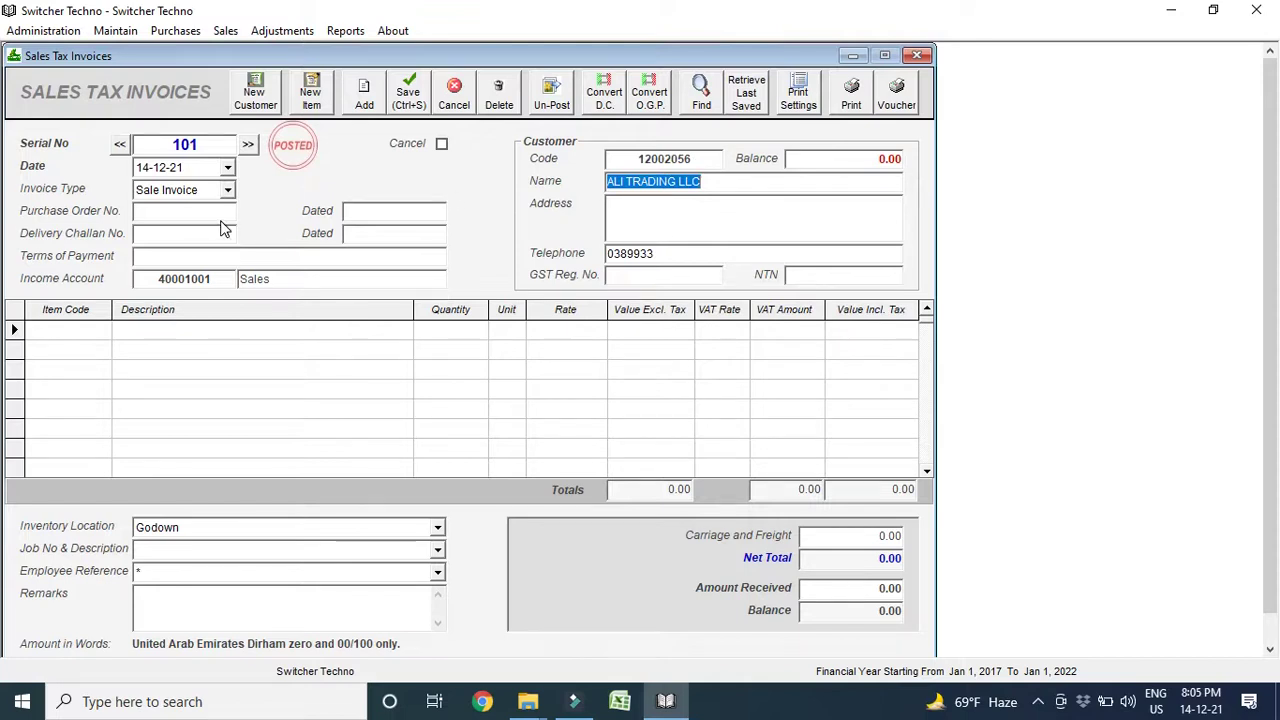
left_click(102, 339)
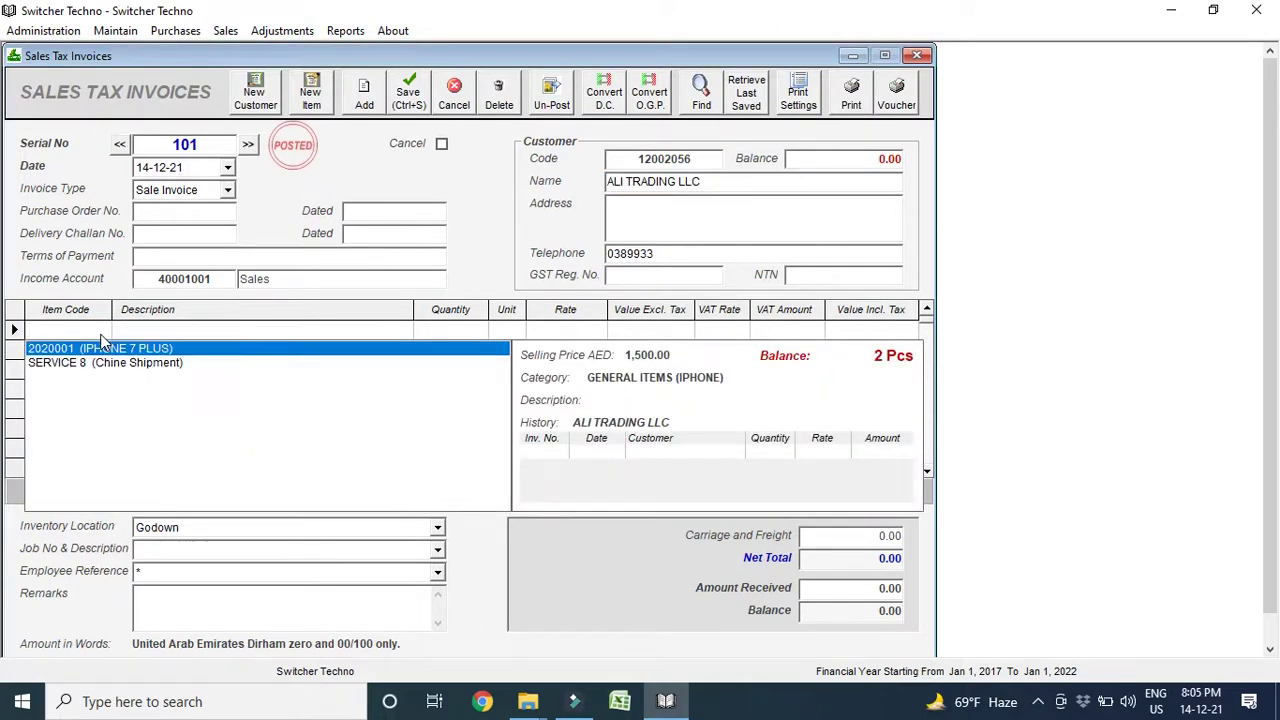
key("Return")
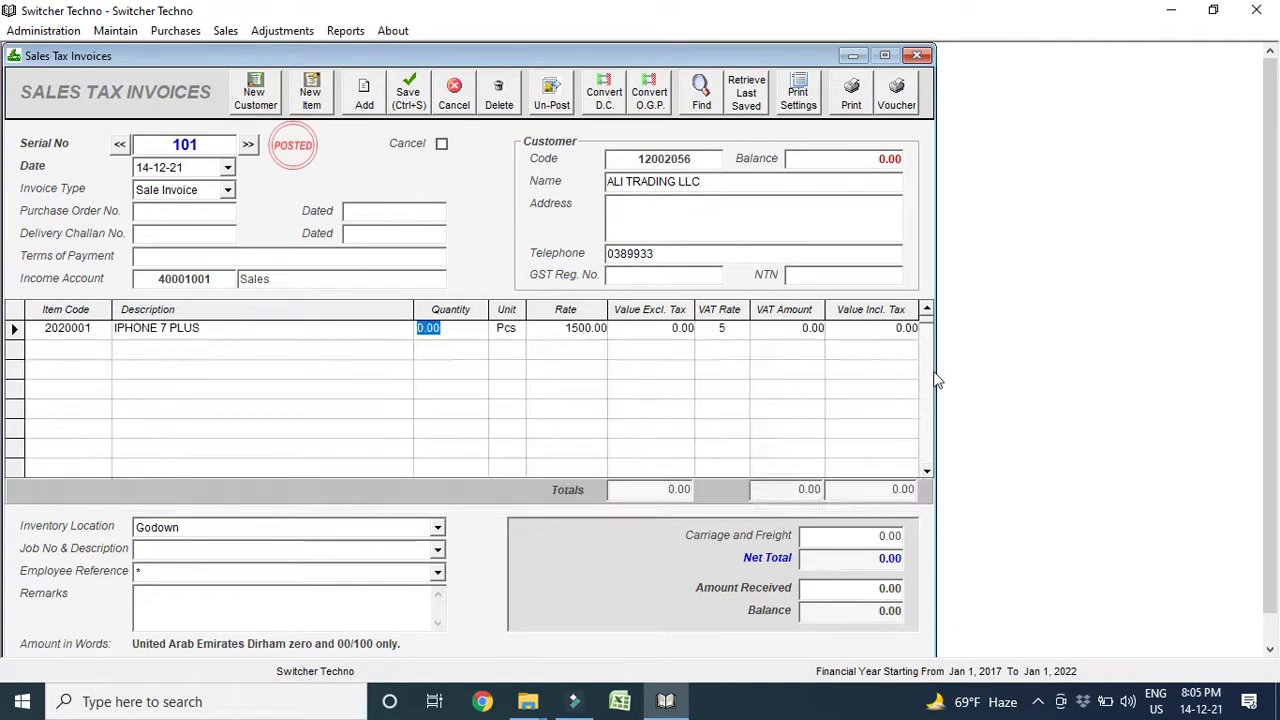
key("Return")
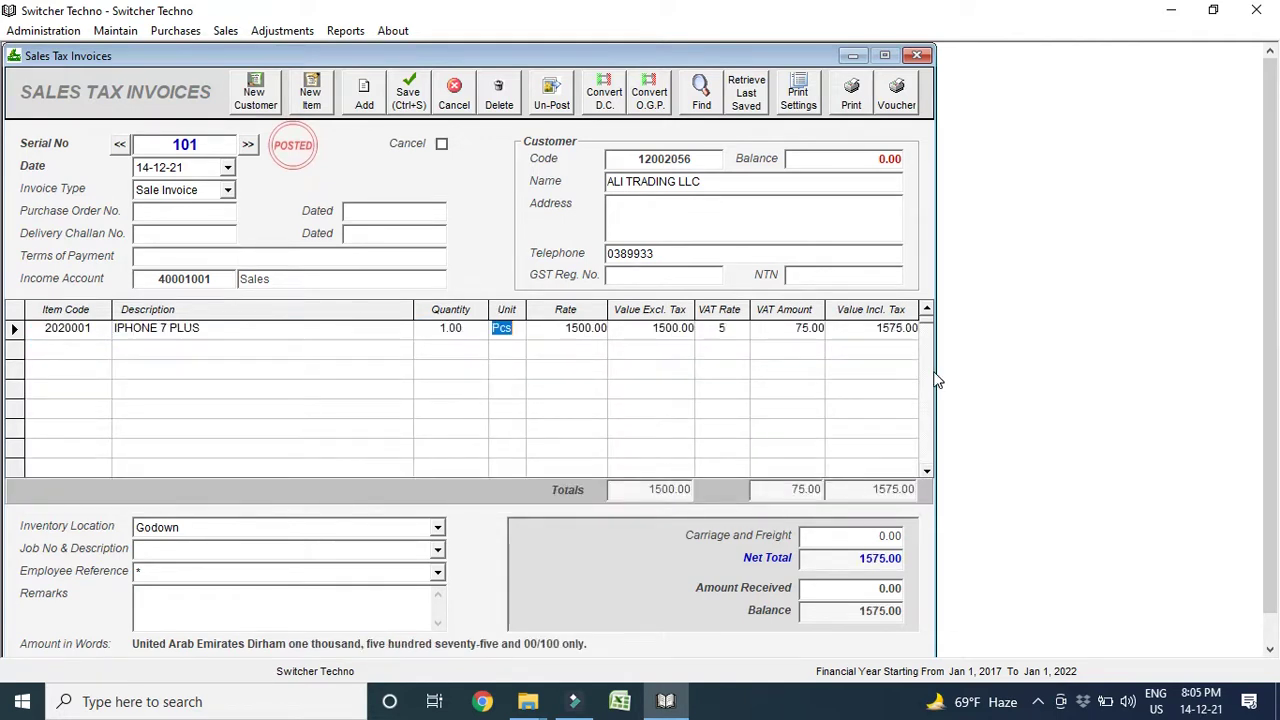
key("Return")
key("Return")
key("Return")
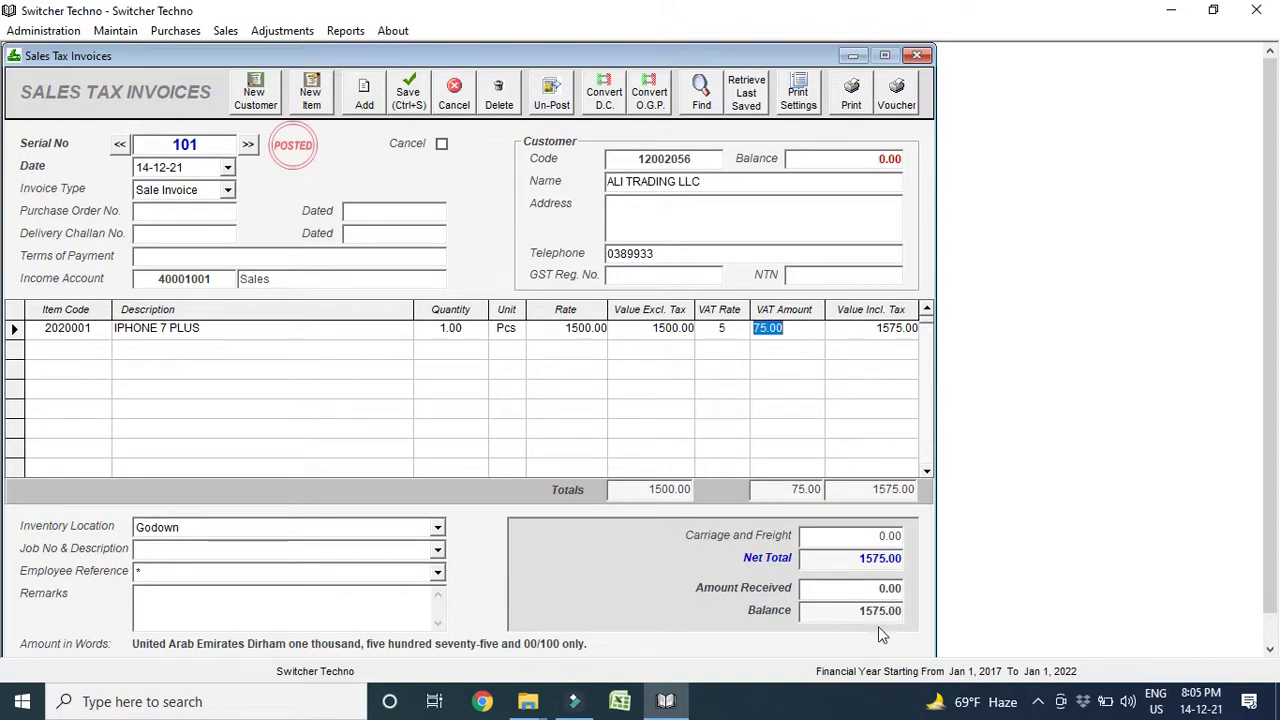
Record 1500.00 received, leaving a 75.00 balance, and print sales invoice 101
left_click(886, 588)
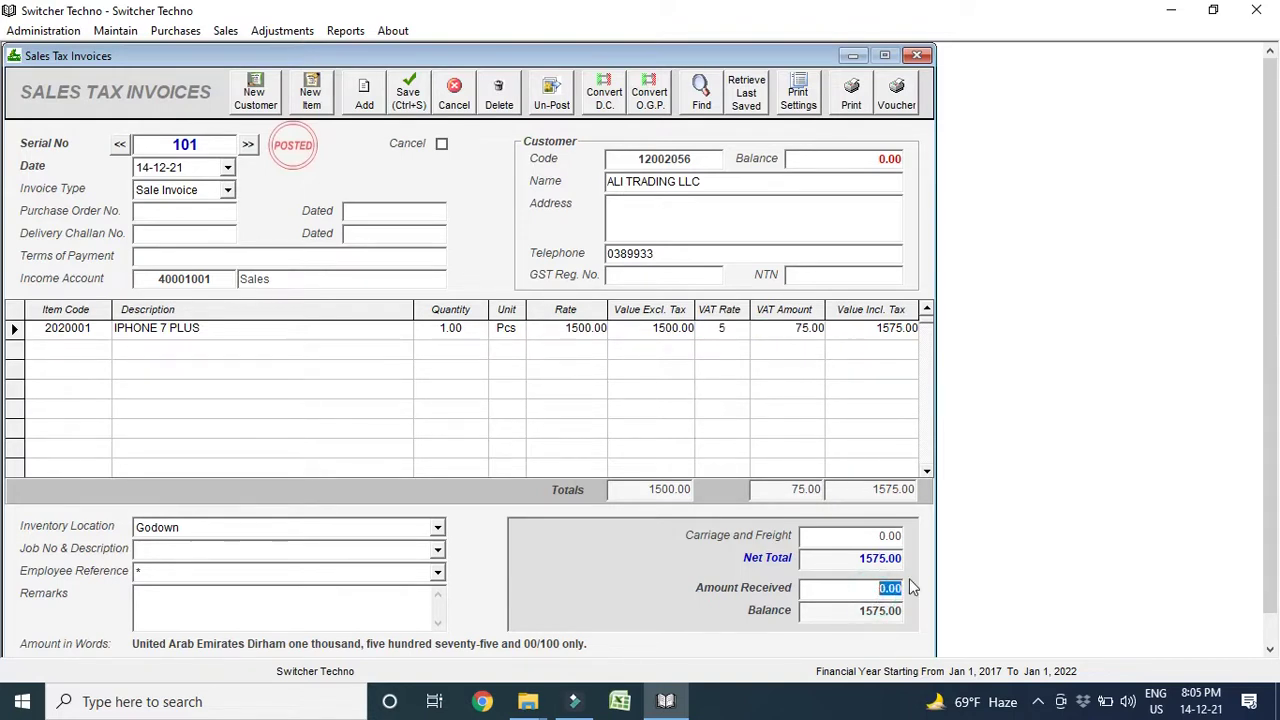
type("1500")
left_click(880, 610)
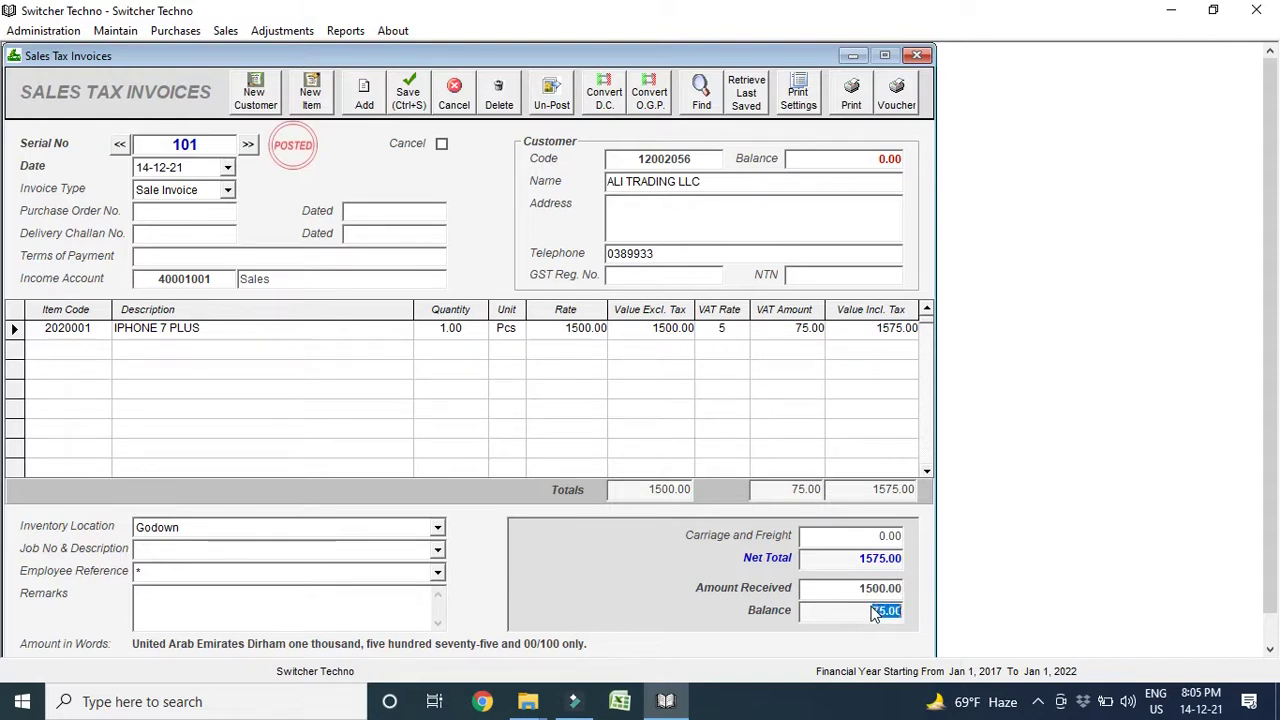
left_click(855, 102)
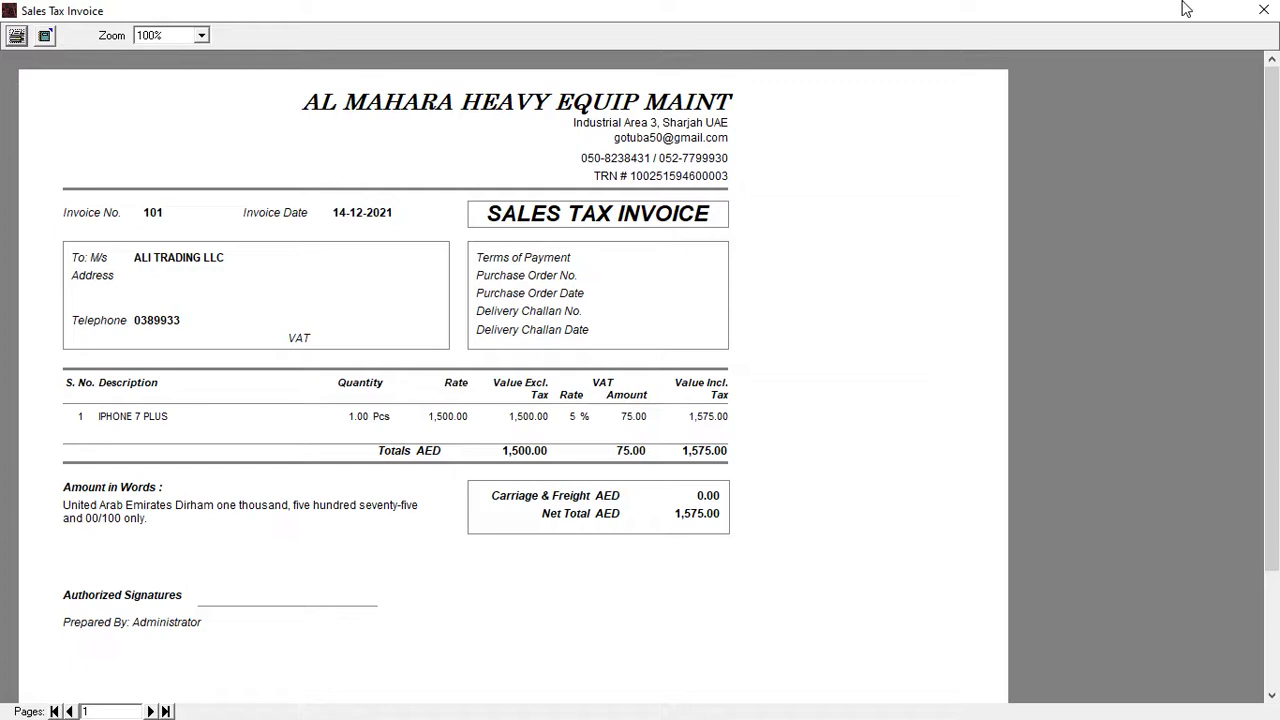
Close the sales tax invoice 101 print preview, leaving a blank invoice 102
left_click(1263, 10)
Display Inventory Balances for all items: IPHONE 7 PLUS with 2 in, 1 out, 1 in hand worth 1200.00
left_click(343, 31)
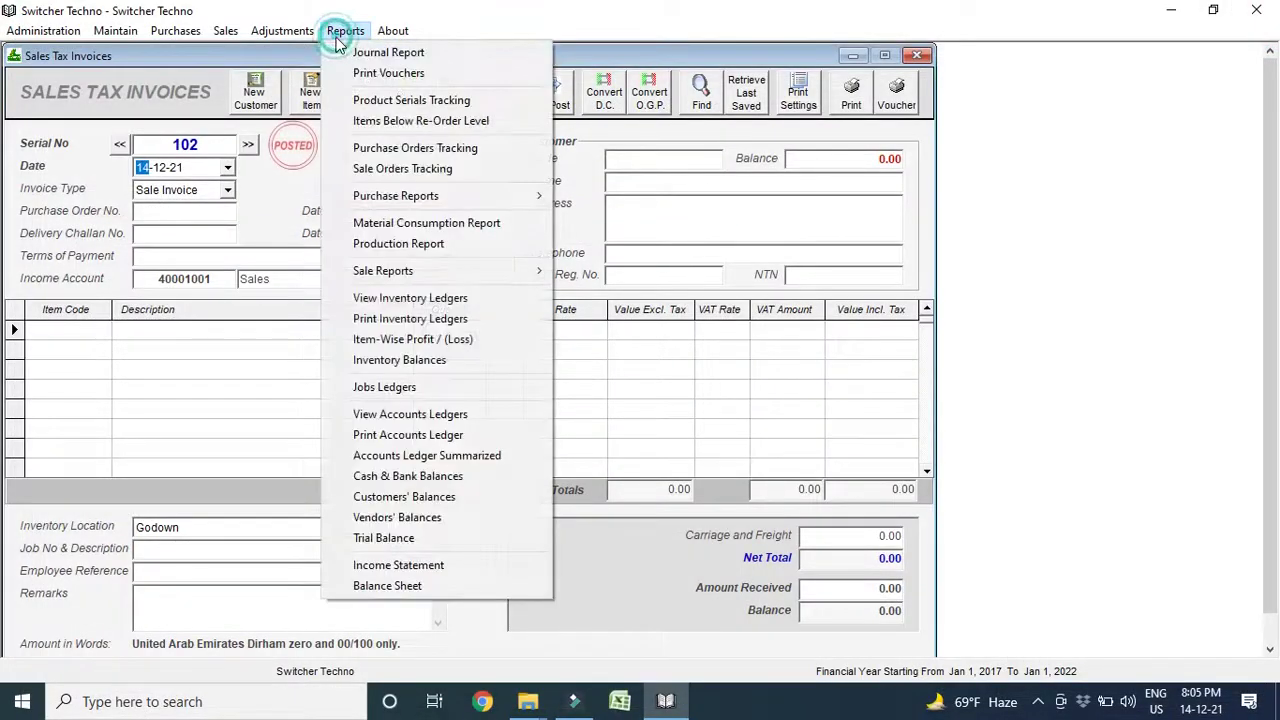
left_click(403, 361)
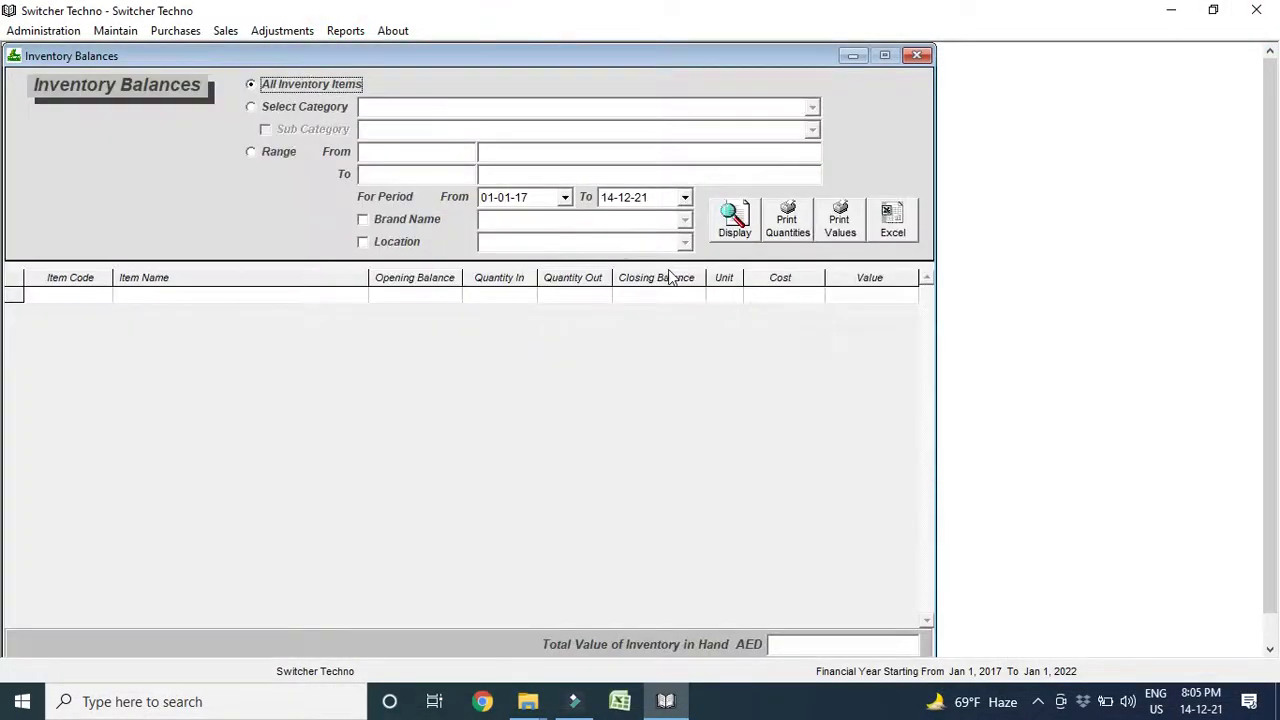
left_click(733, 220)
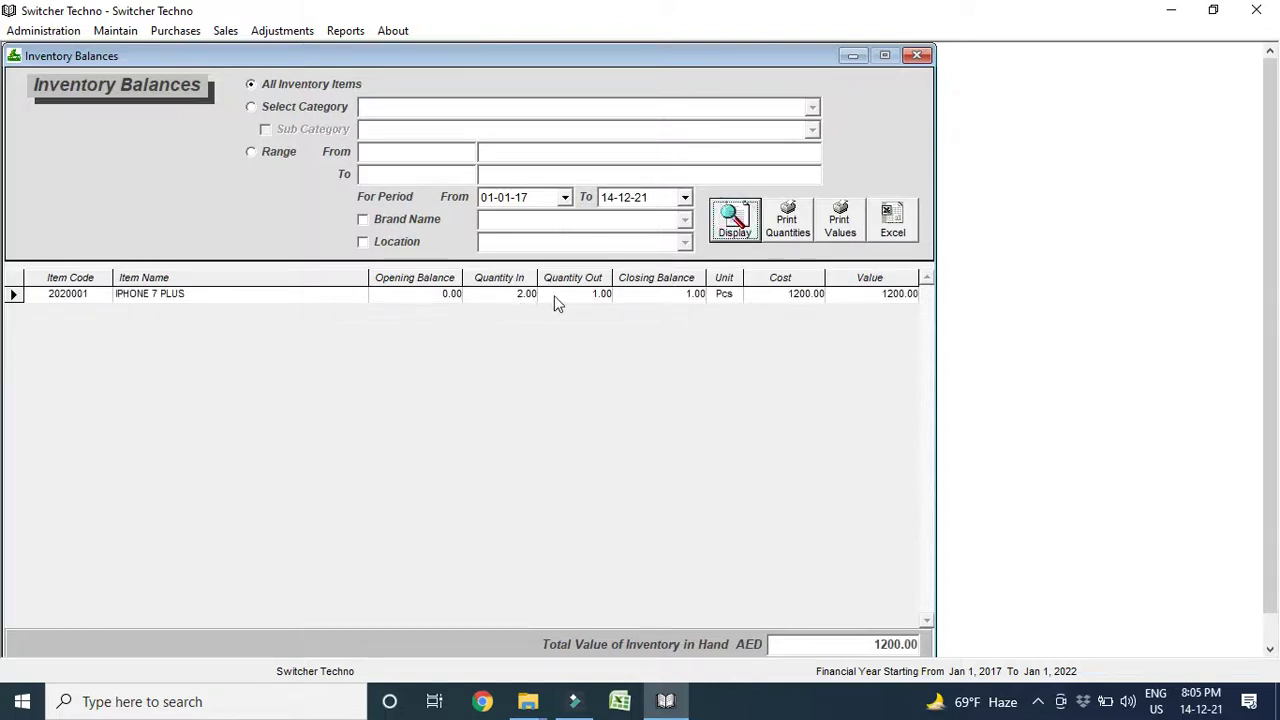
double_click(584, 300)
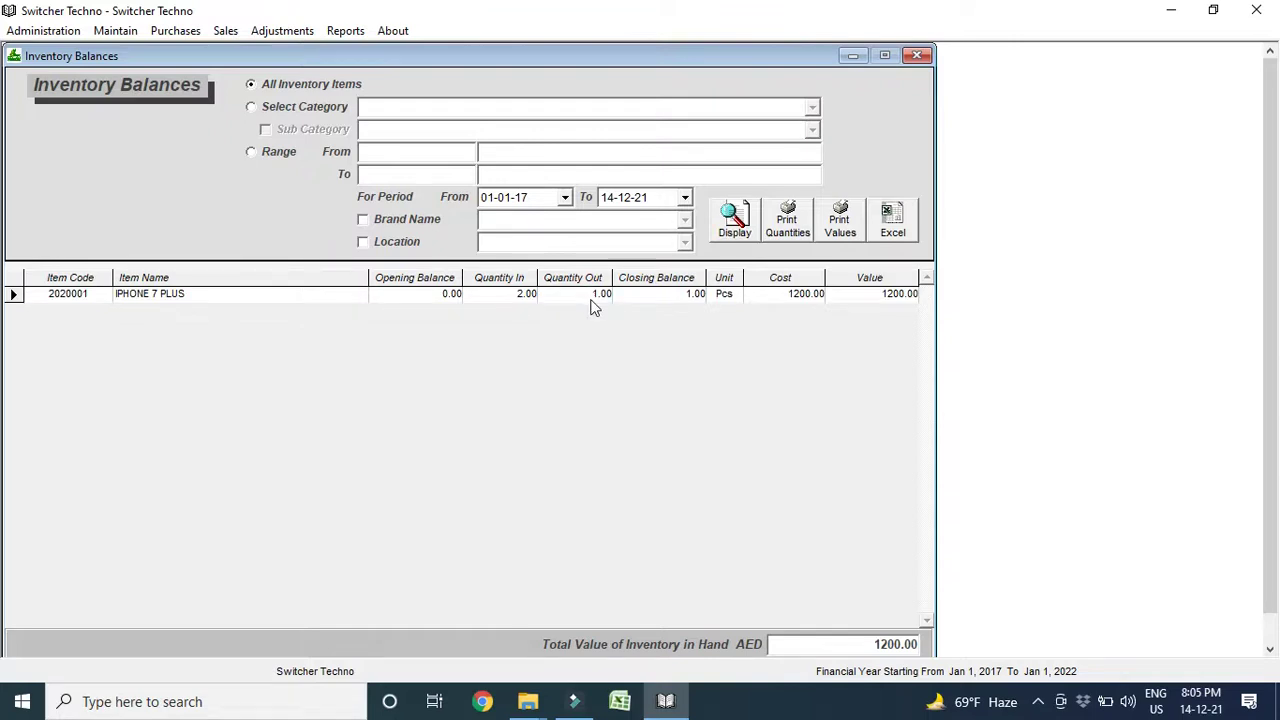
left_click(660, 292)
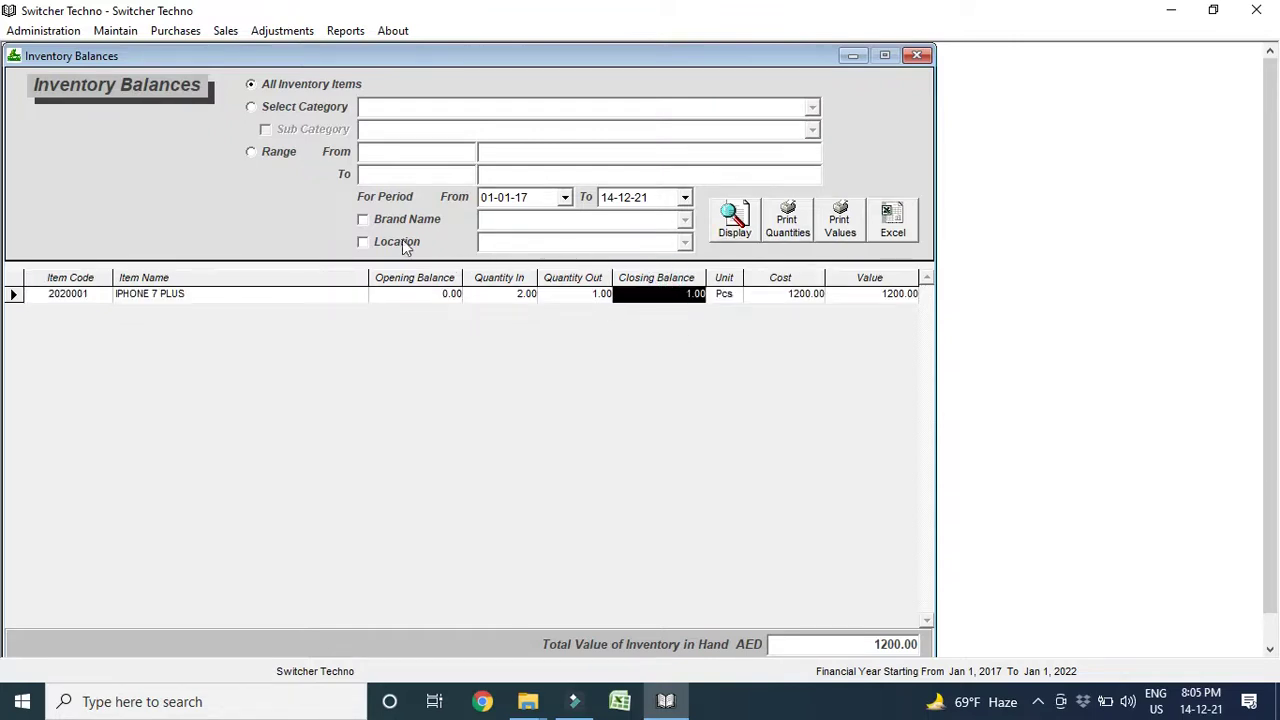
Open and dismiss the From date calendar, leaving the date unchanged
left_click(565, 197)
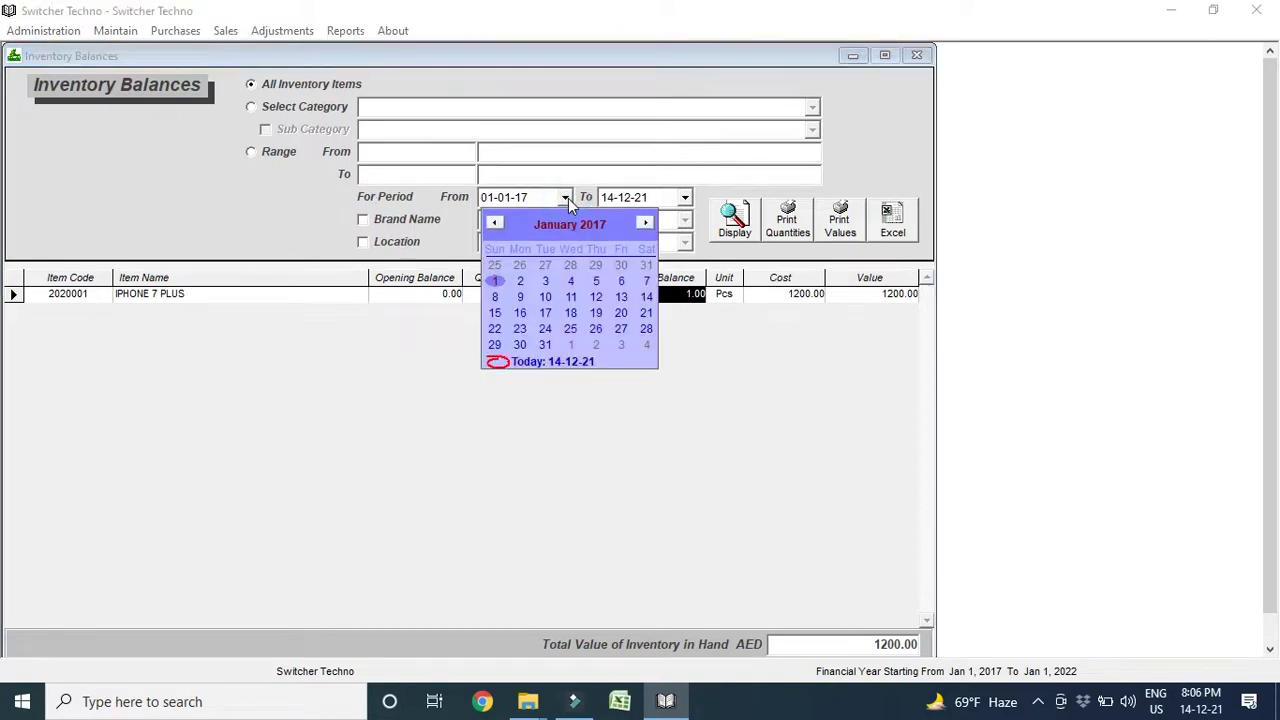
left_click(568, 198)
left_click(569, 198)
left_click(568, 198)
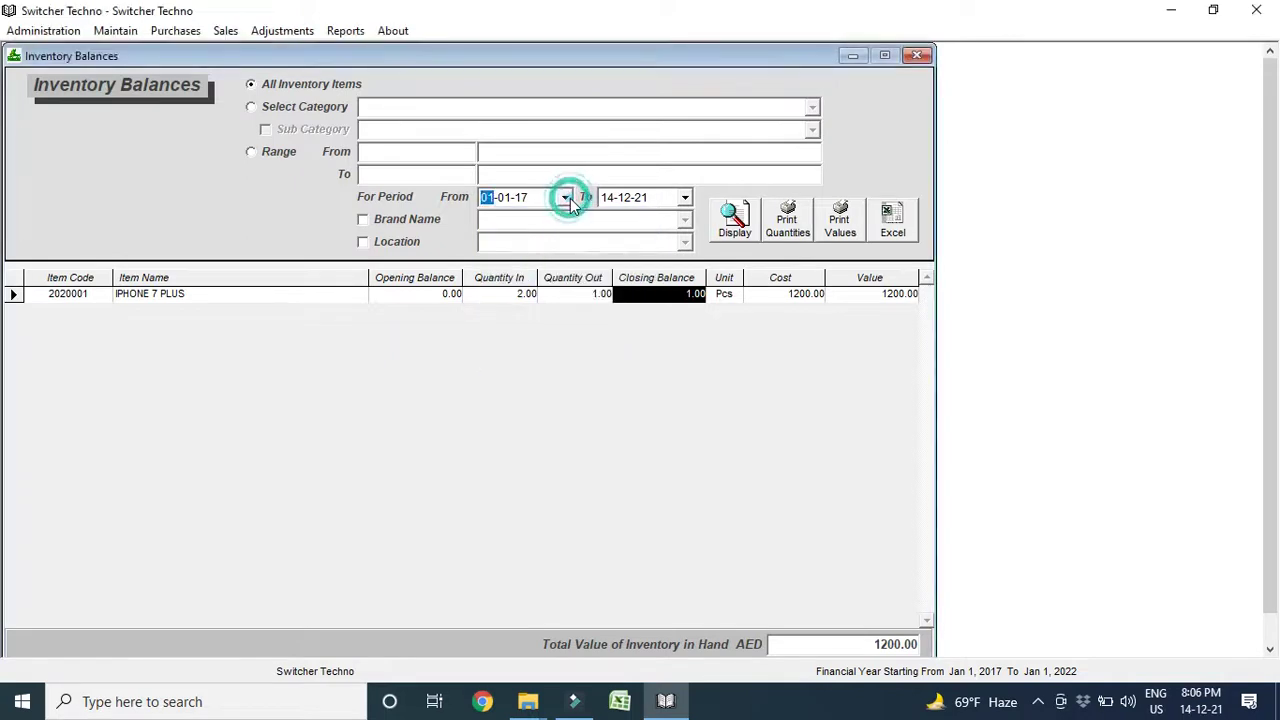
left_click(721, 340)
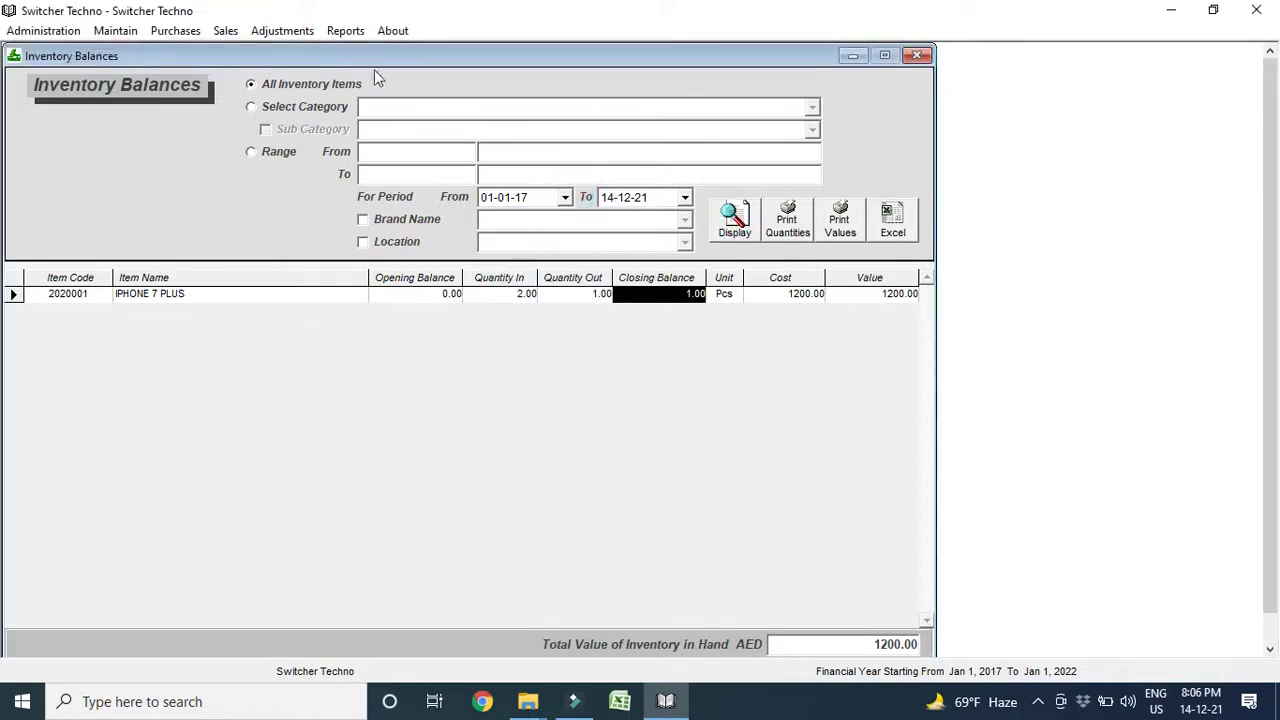
left_click(345, 30)
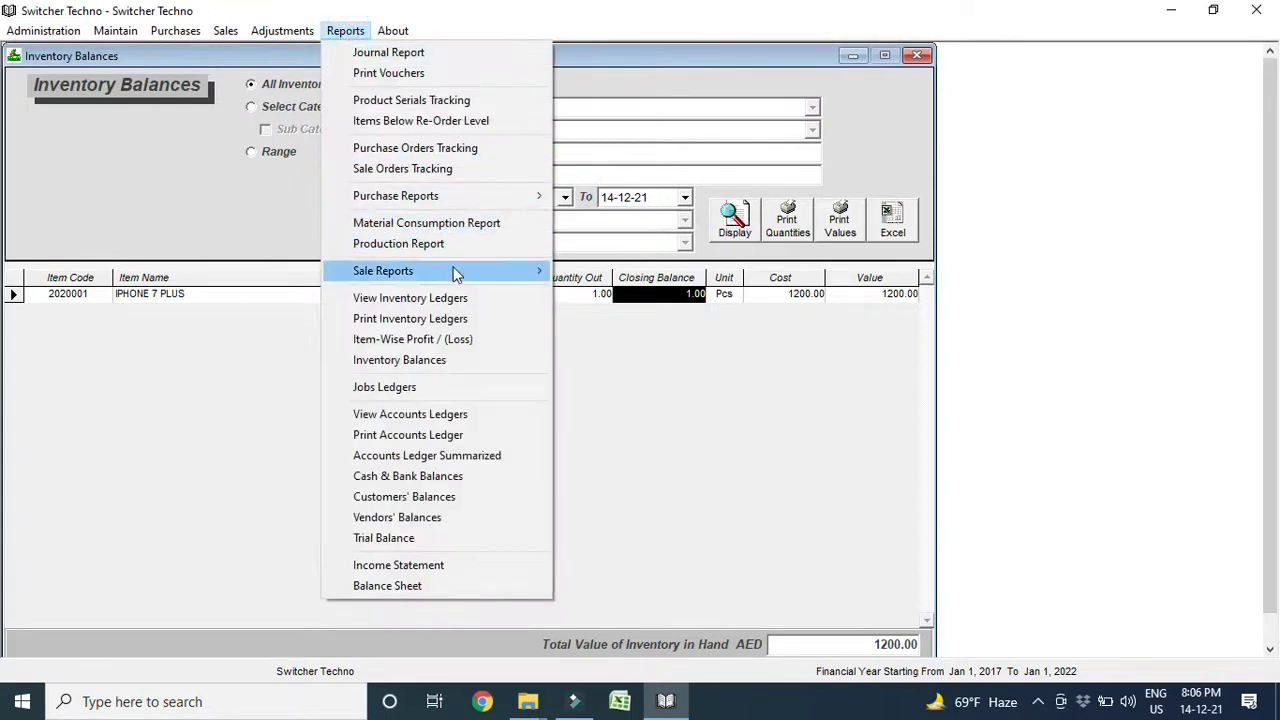
mouse_move(417, 271)
left_click(598, 290)
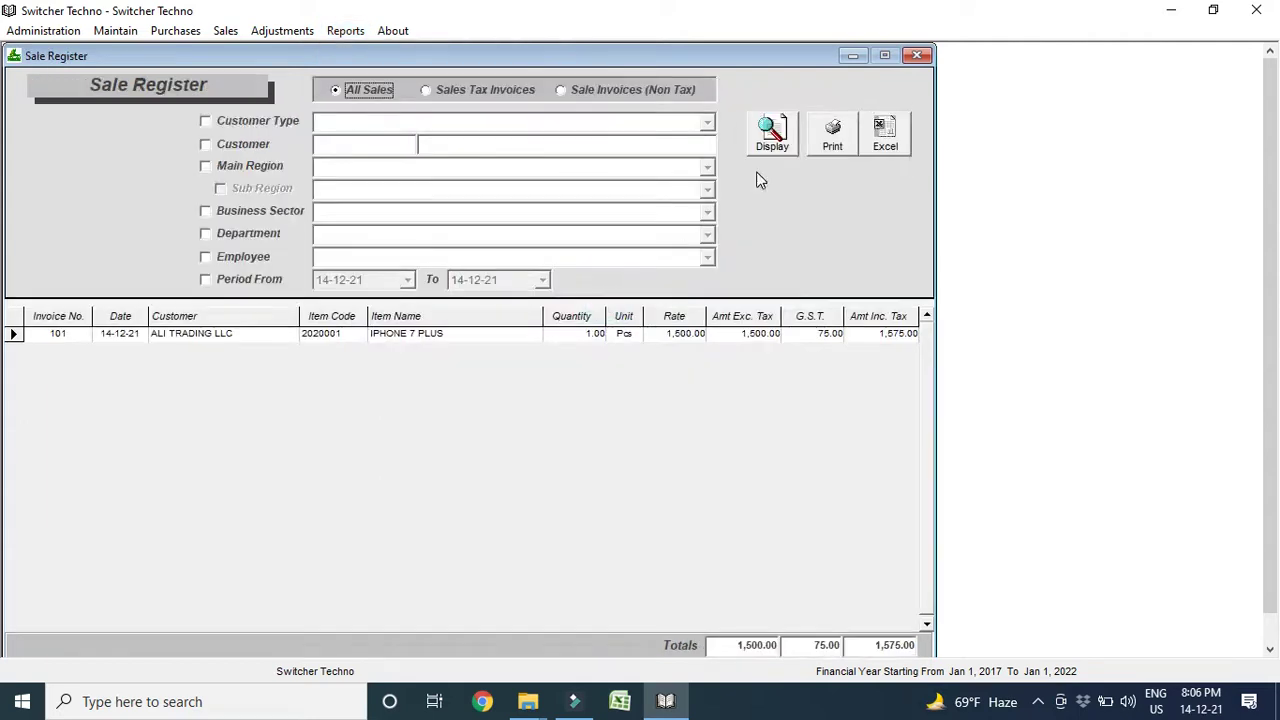
left_click(766, 137)
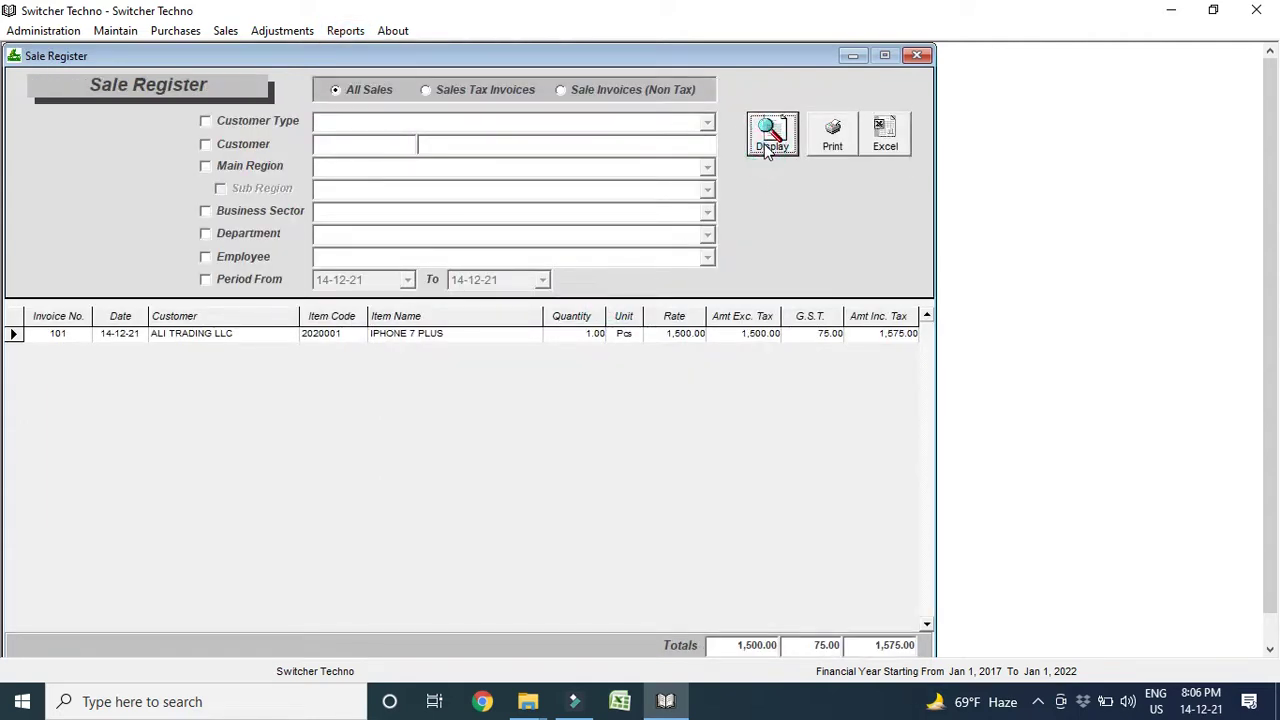
left_click(766, 150)
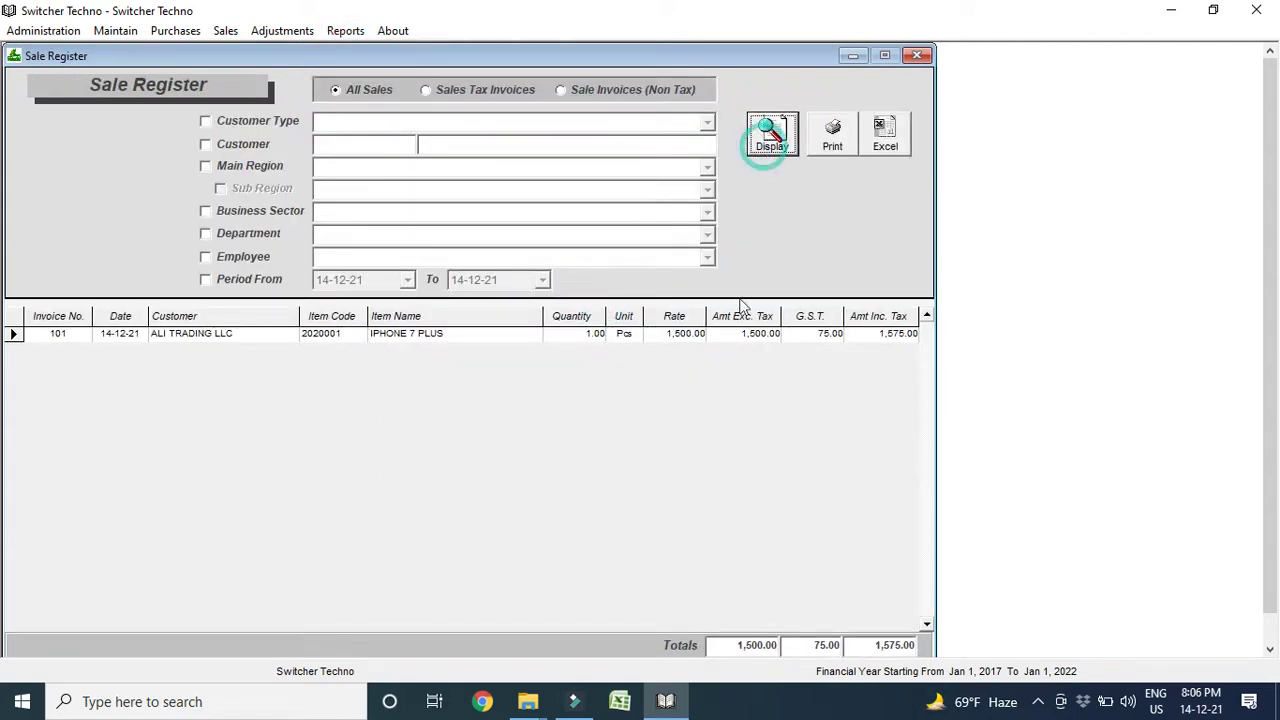
left_click(756, 645)
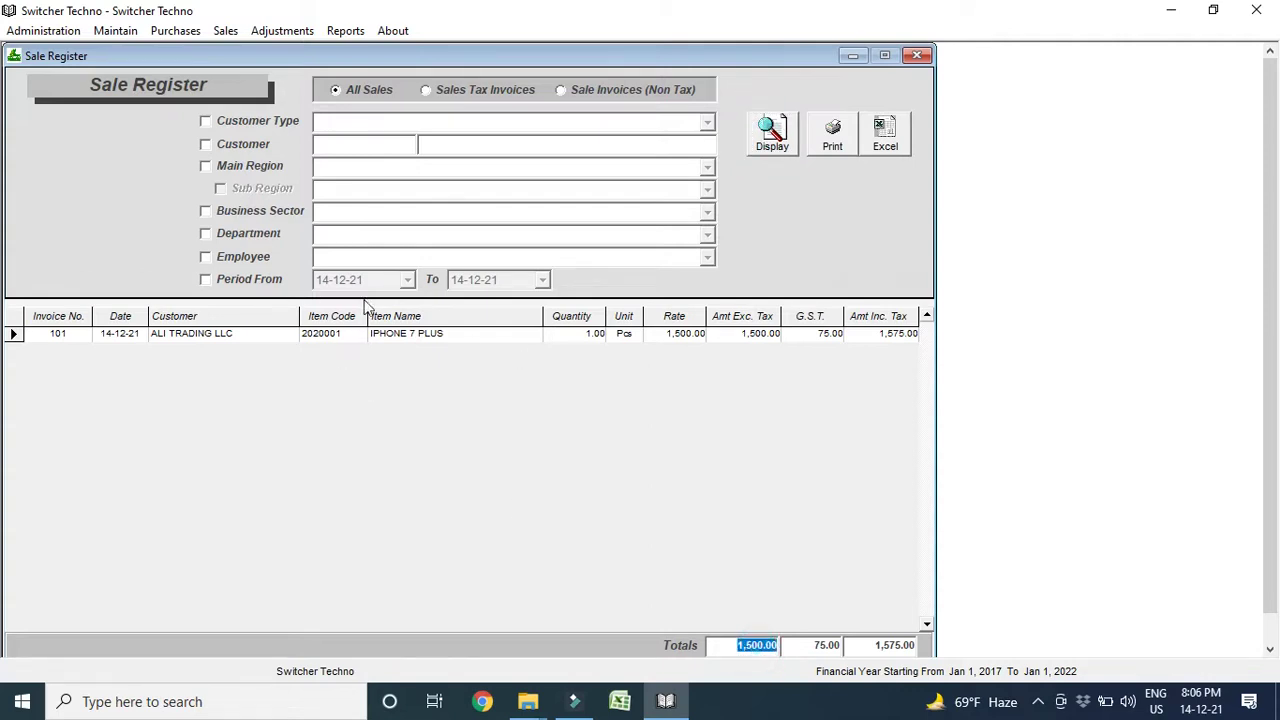
left_click(281, 279)
left_click(407, 280)
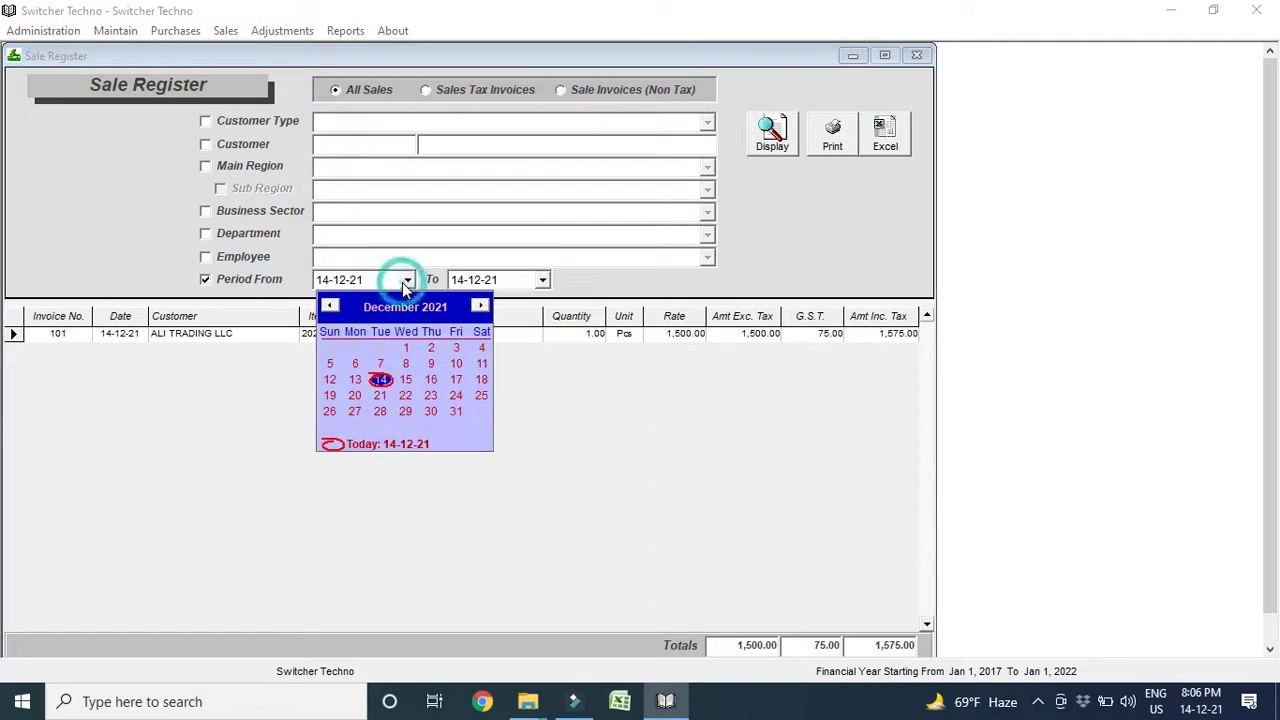
left_click(410, 349)
left_click(542, 280)
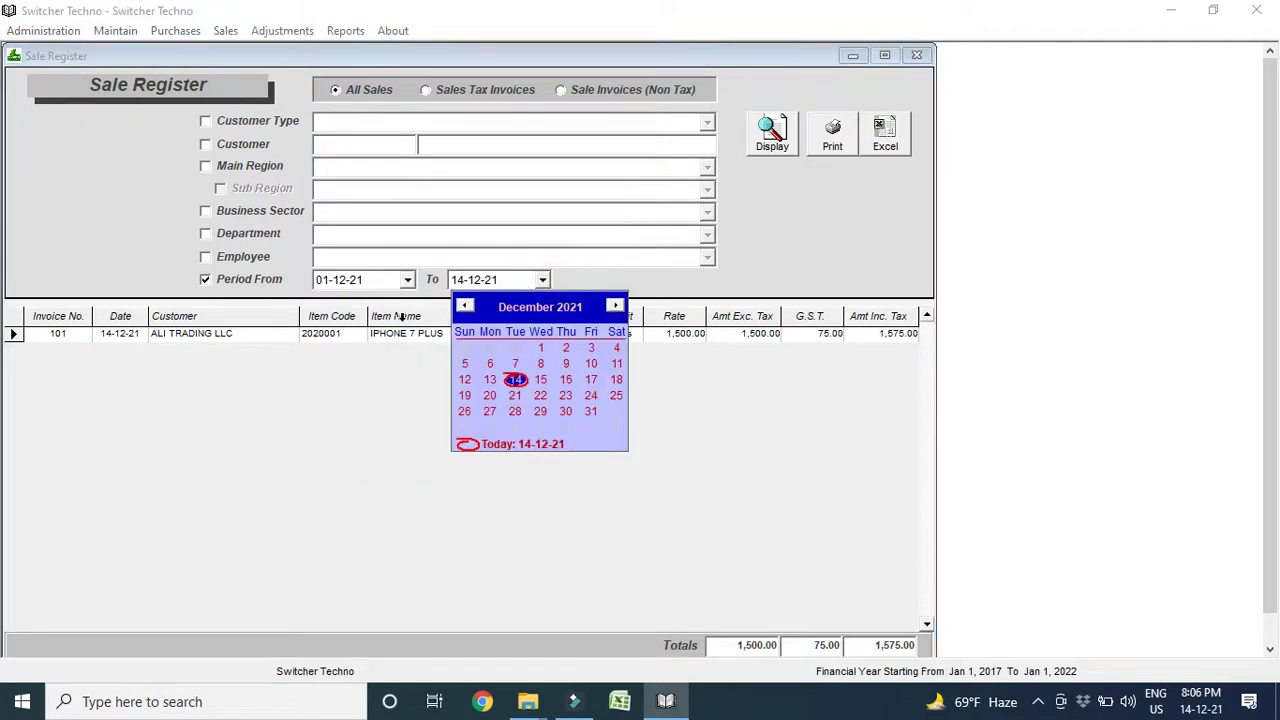
left_click(270, 285)
left_click(240, 146)
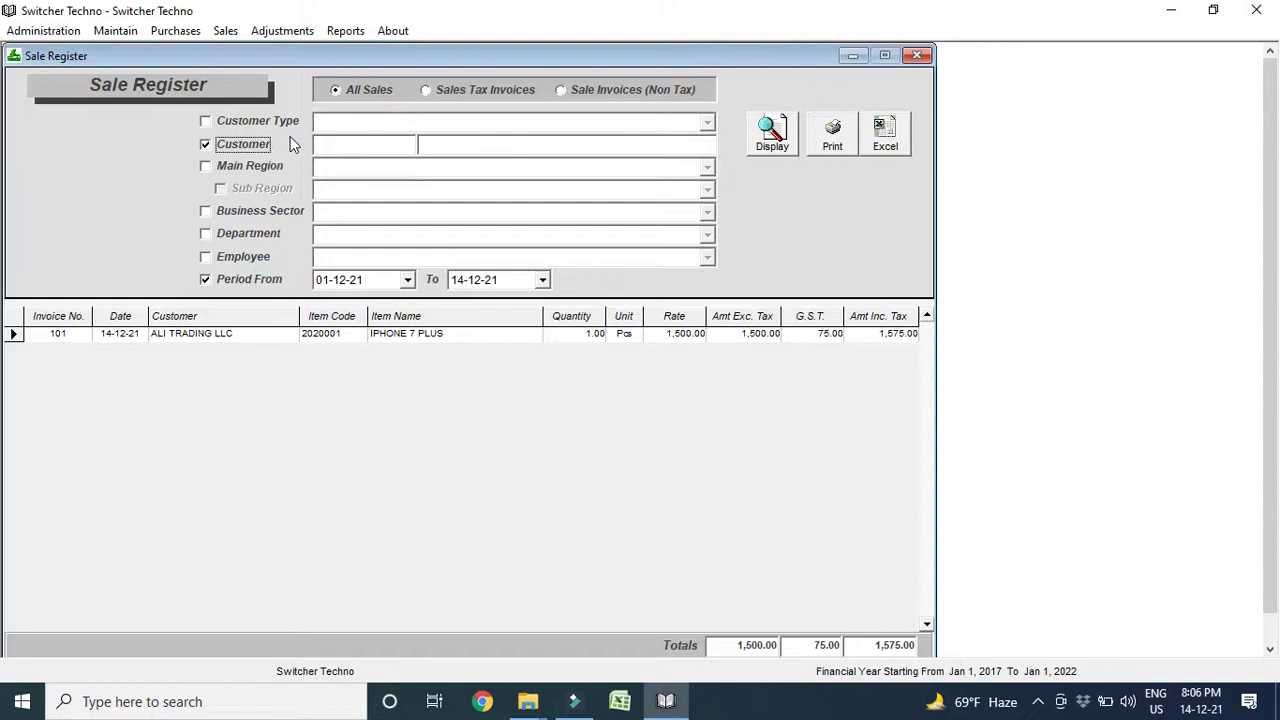
left_click(340, 138)
type("ALI")
key("Down")
key("Down")
key("Down")
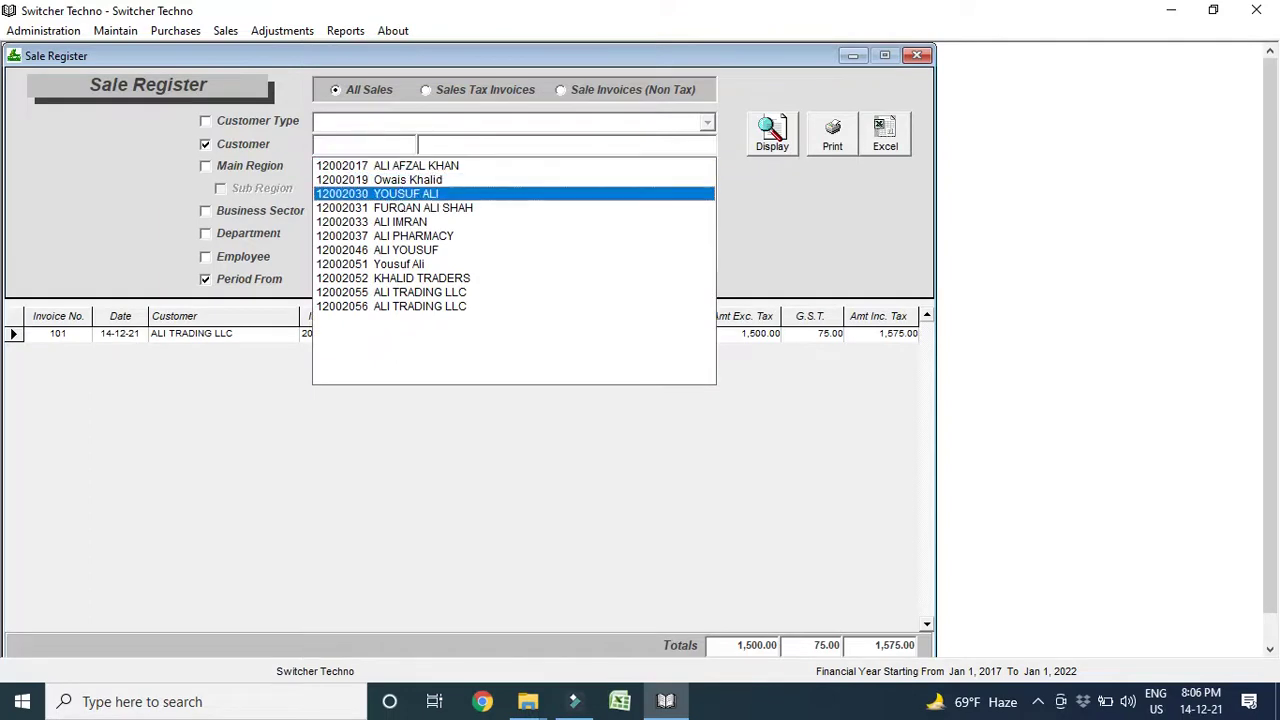
key("Down")
key("Down")
key("Down")
key("Down")
key("Down")
key("Down")
key("Down")
key("Down")
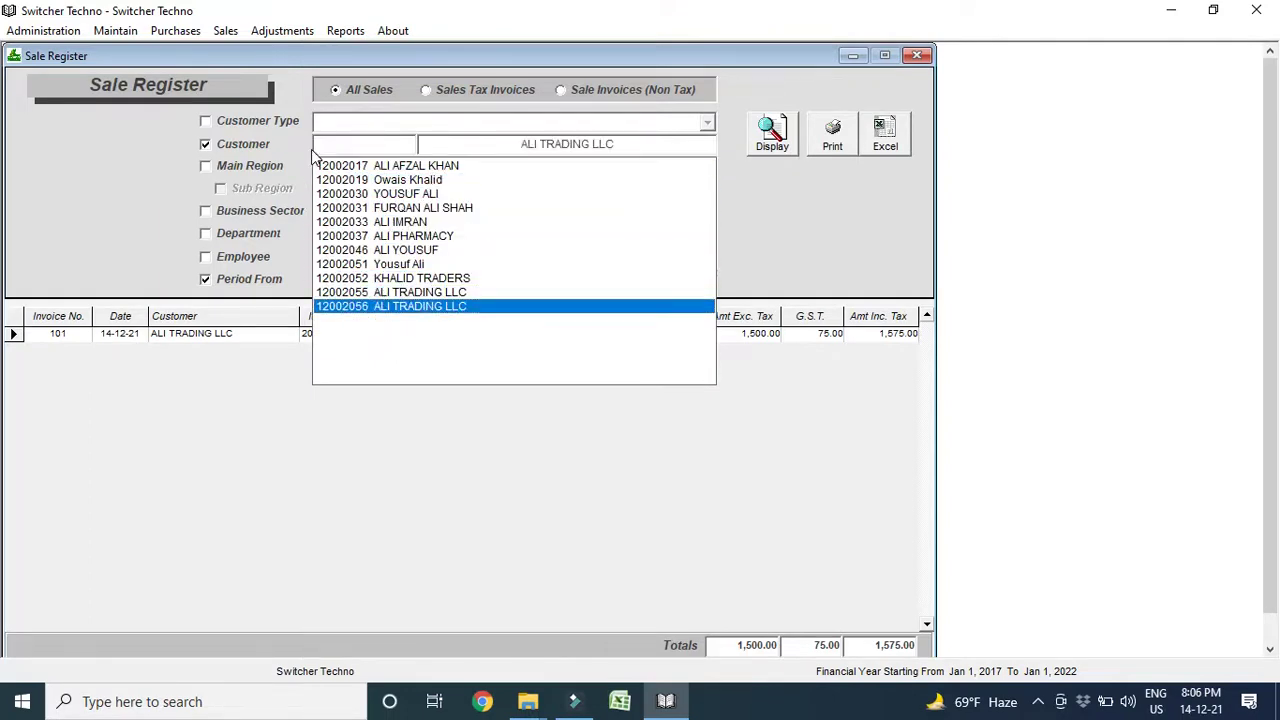
key("Return")
left_click(770, 133)
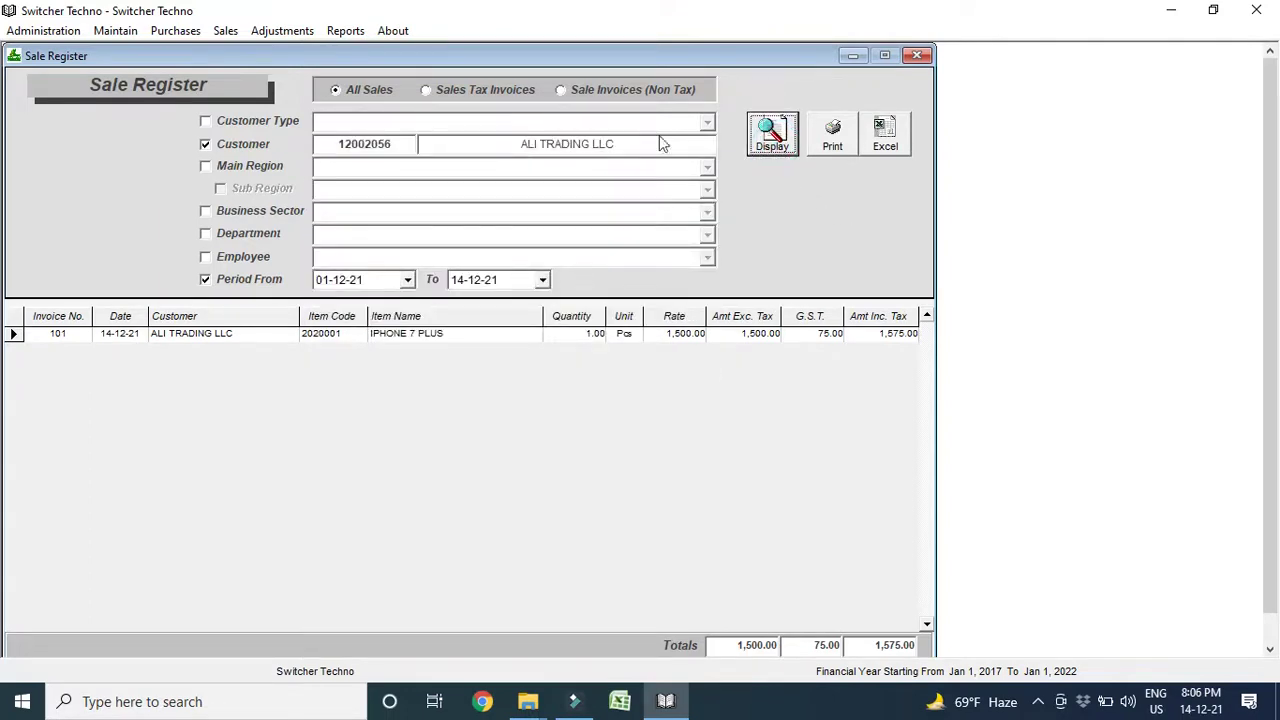
left_click(488, 97)
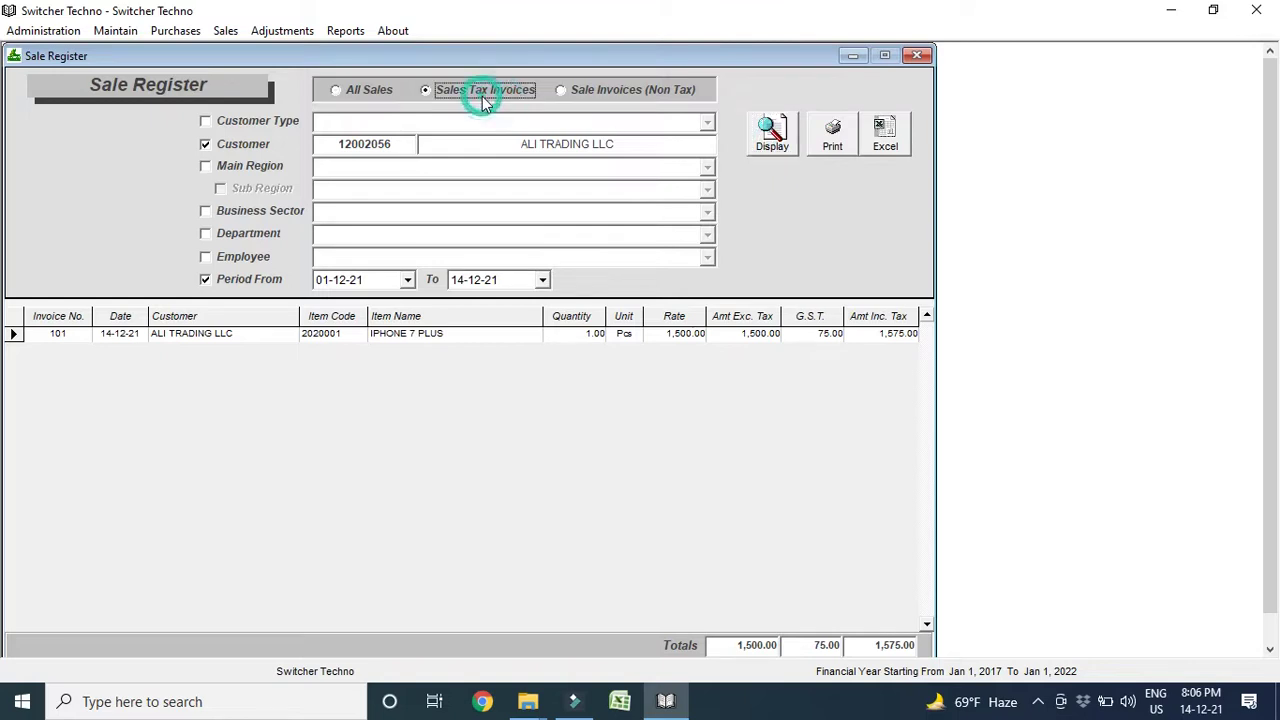
left_click(563, 90)
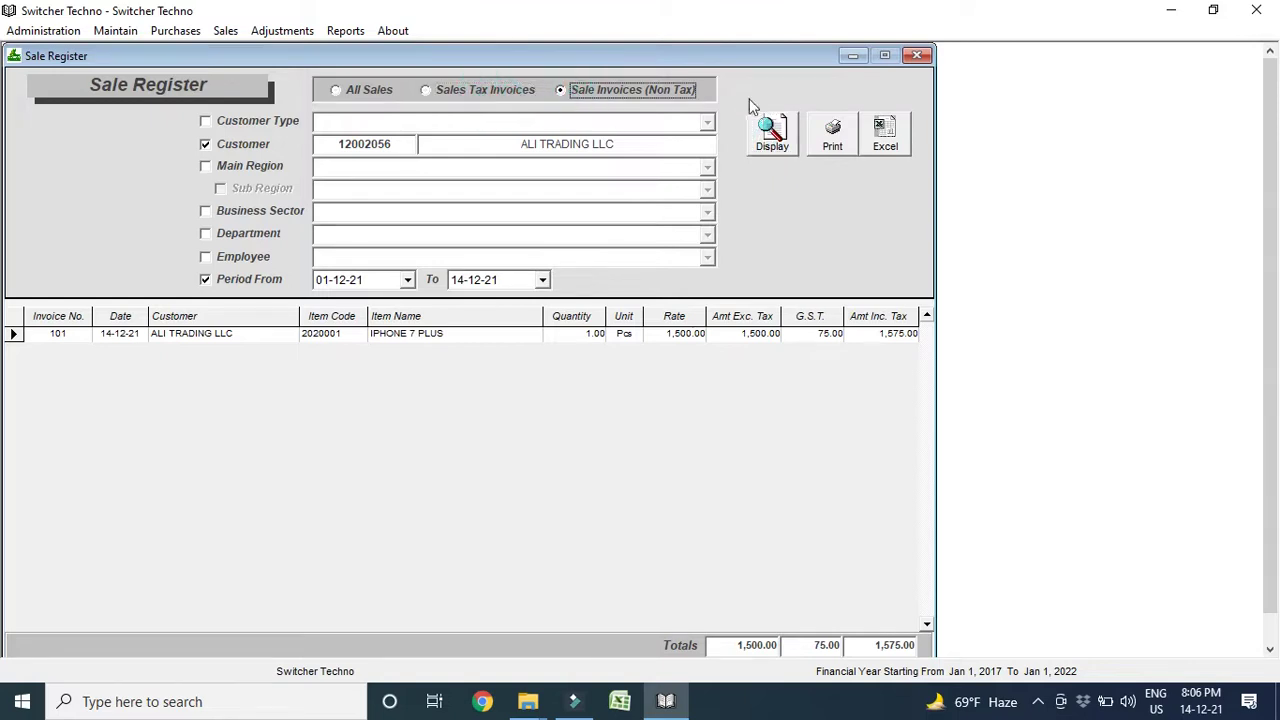
left_click(776, 133)
left_click(917, 56)
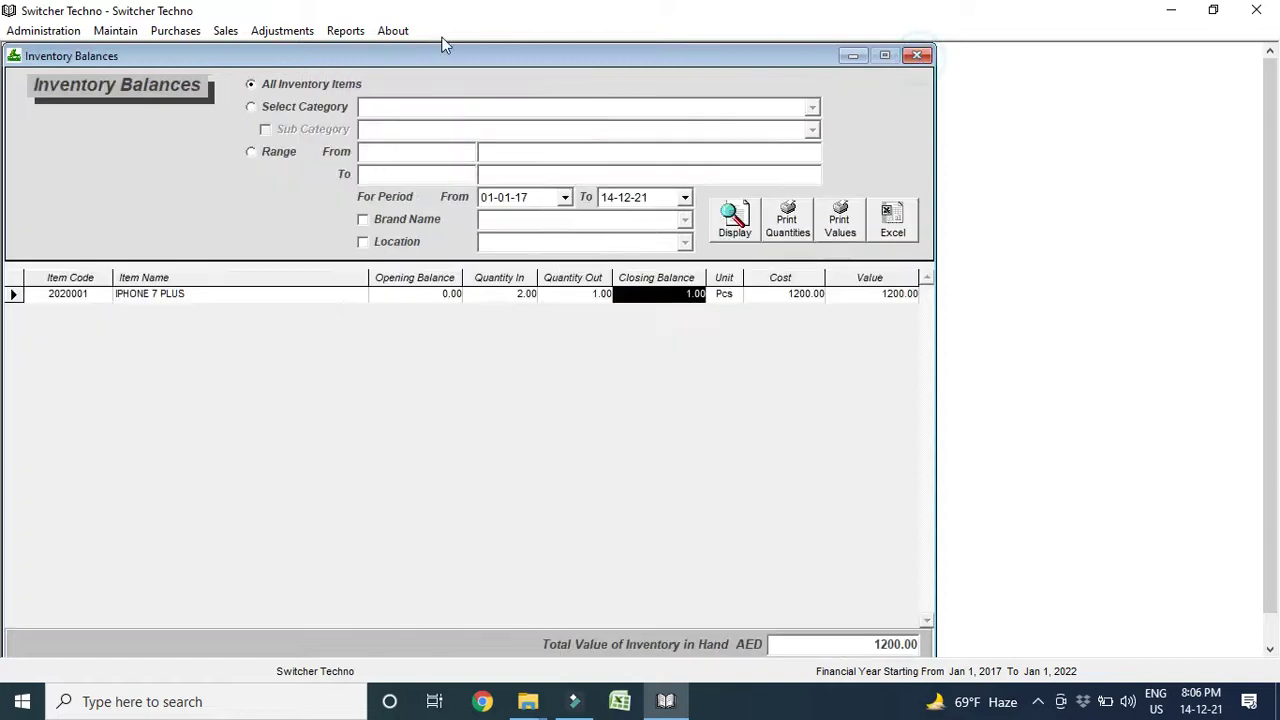
Show the Item-Wise Profits report for all items, highlighting IPHONE 7 PLUS's 300.00 profit
left_click(346, 31)
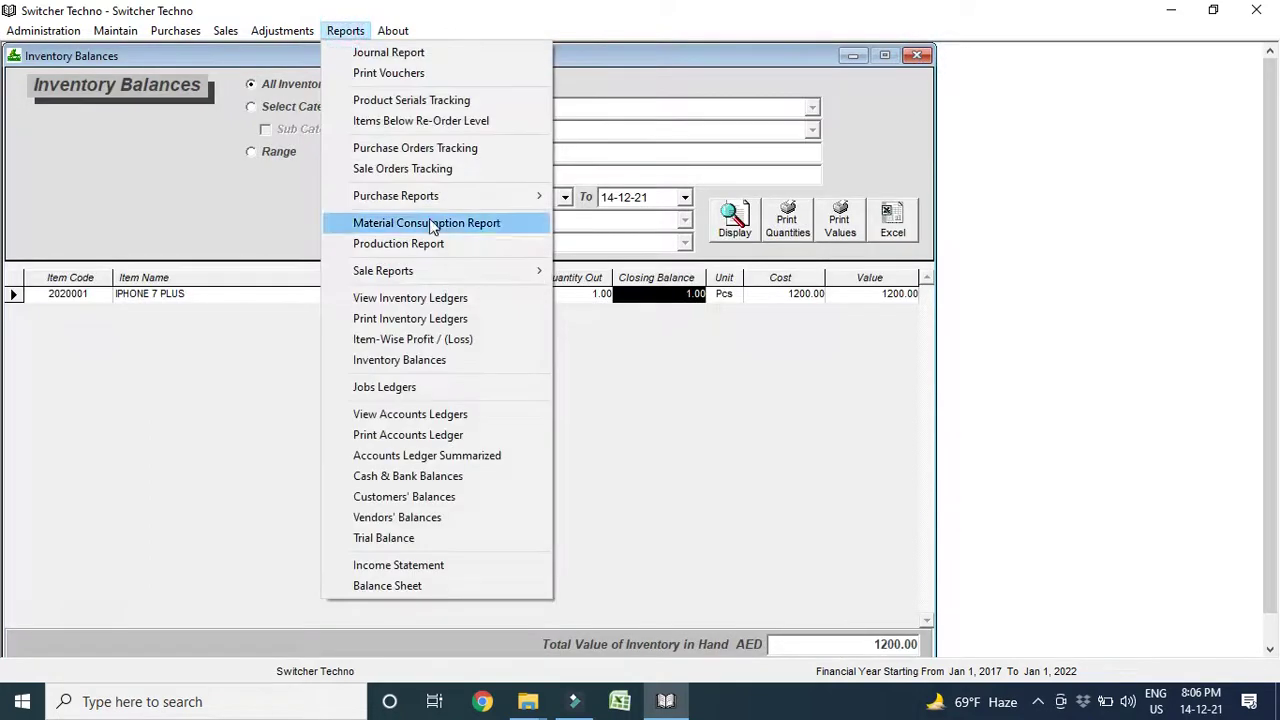
left_click(449, 341)
left_click(817, 132)
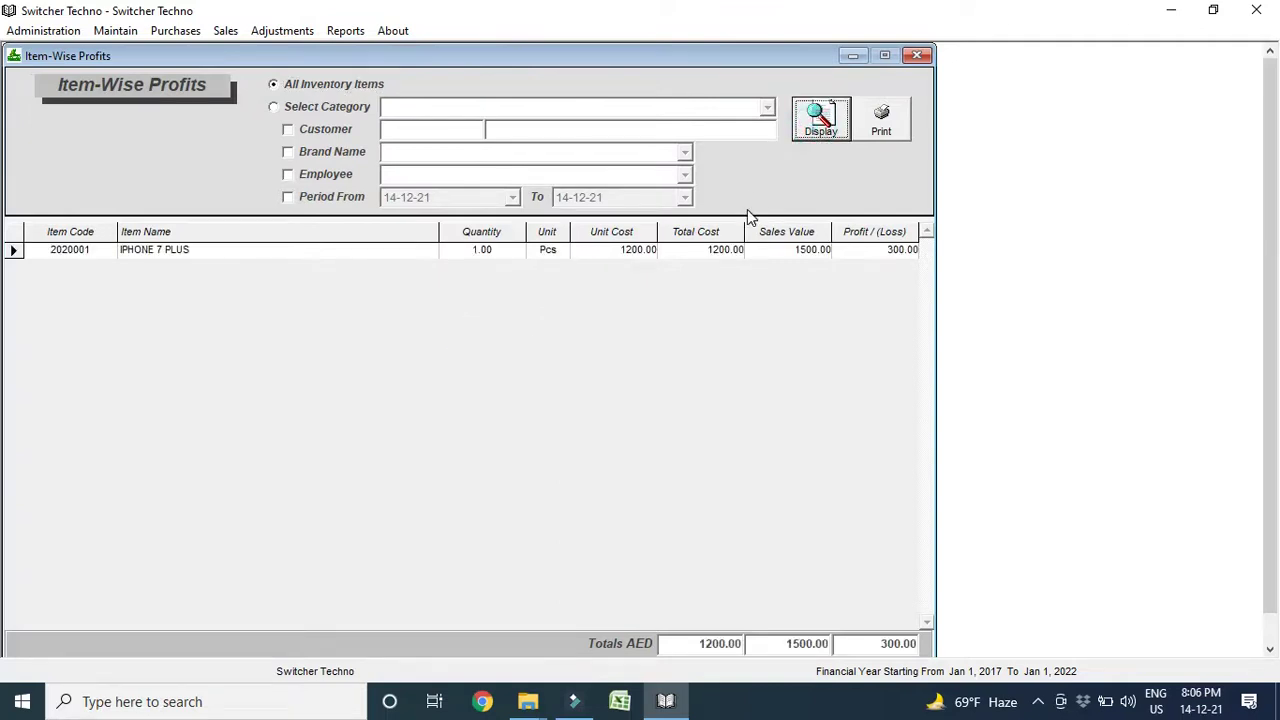
left_click(871, 251)
left_click(872, 240)
left_click(875, 238)
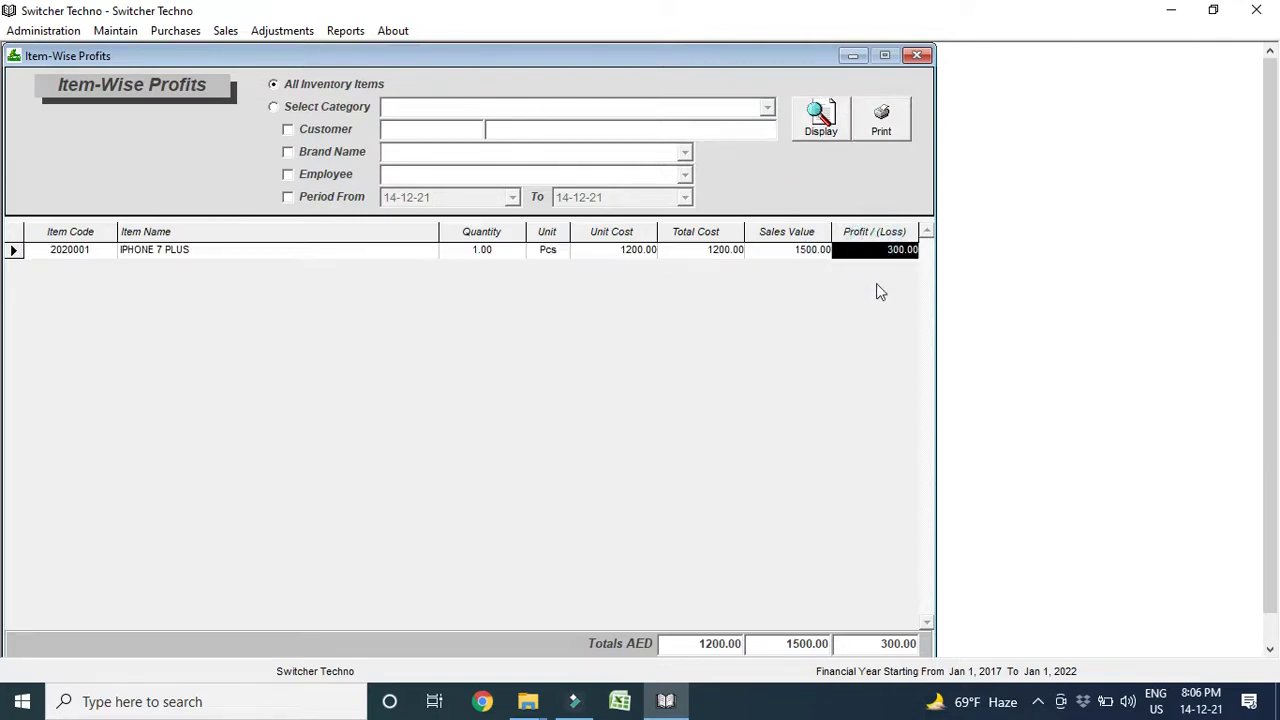
left_click(876, 287)
left_click(876, 252)
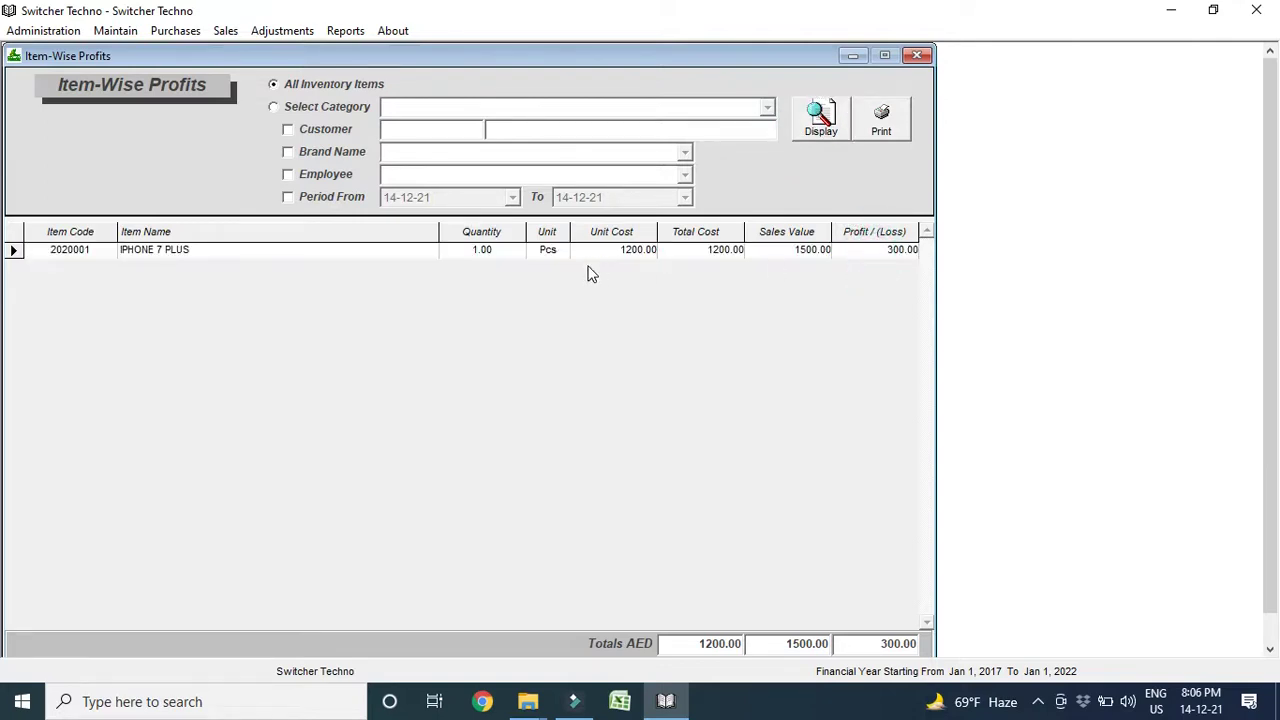
Tick Period From and check the start date calendar for 14-12-21
left_click(364, 199)
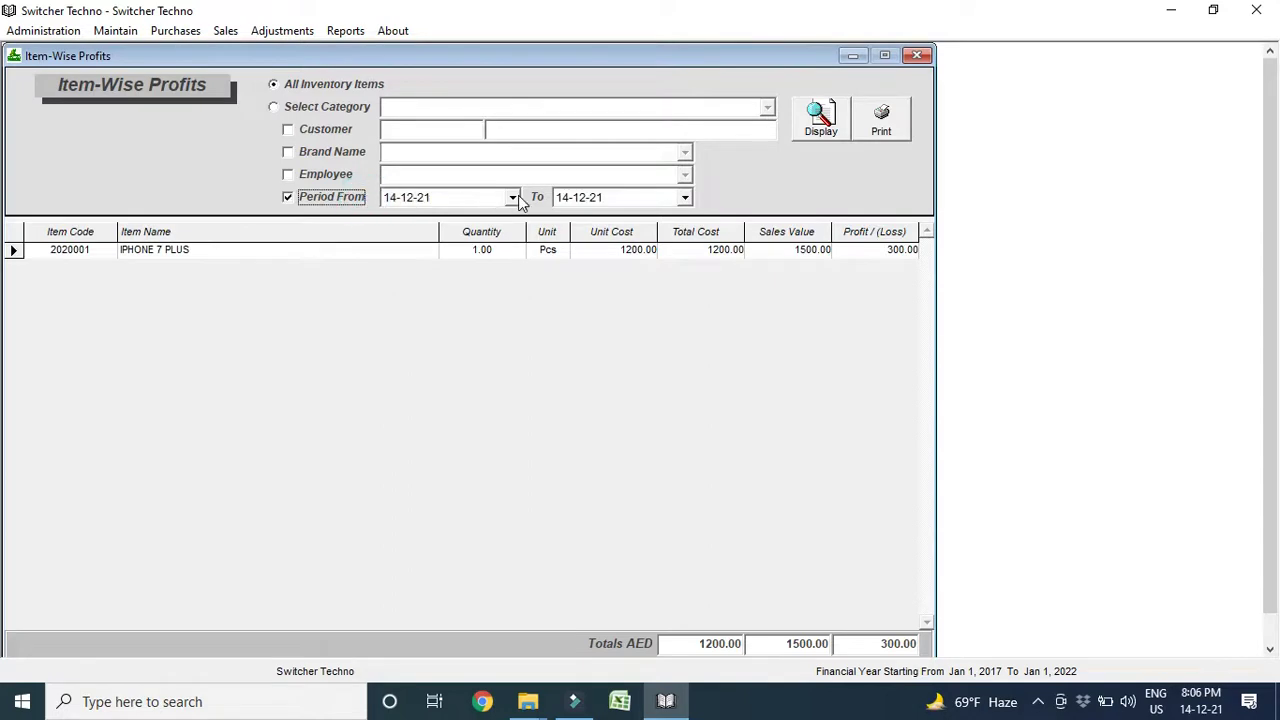
left_click(513, 197)
left_click(515, 197)
left_click(515, 197)
left_click(515, 197)
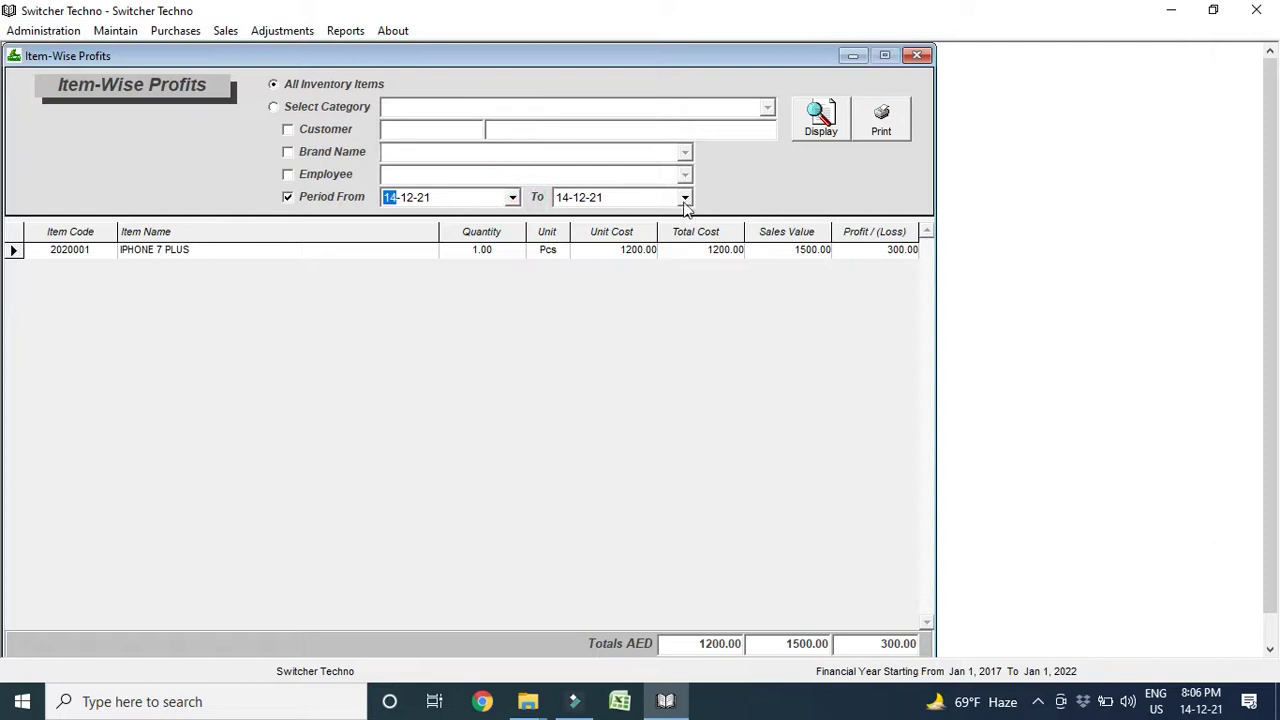
Close the Item-Wise Profits, Inventory Balances and Sales Tax Invoice windows
left_click(914, 57)
left_click(912, 57)
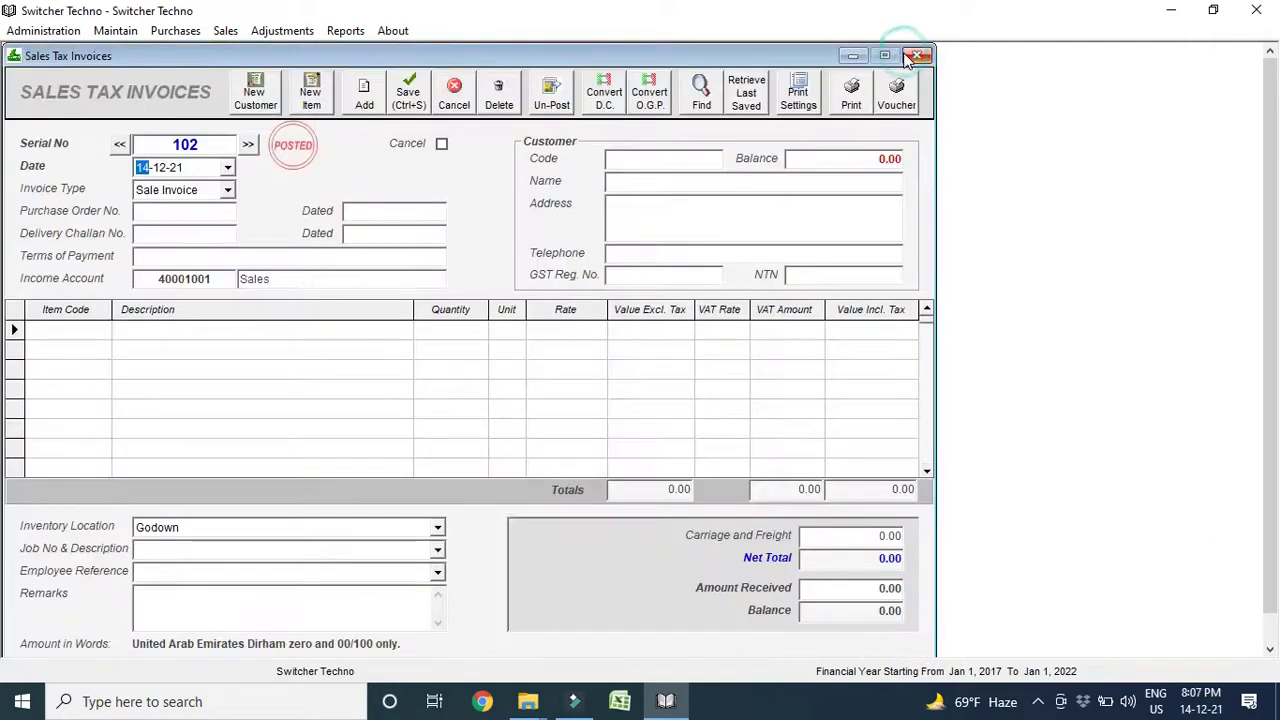
left_click(910, 54)
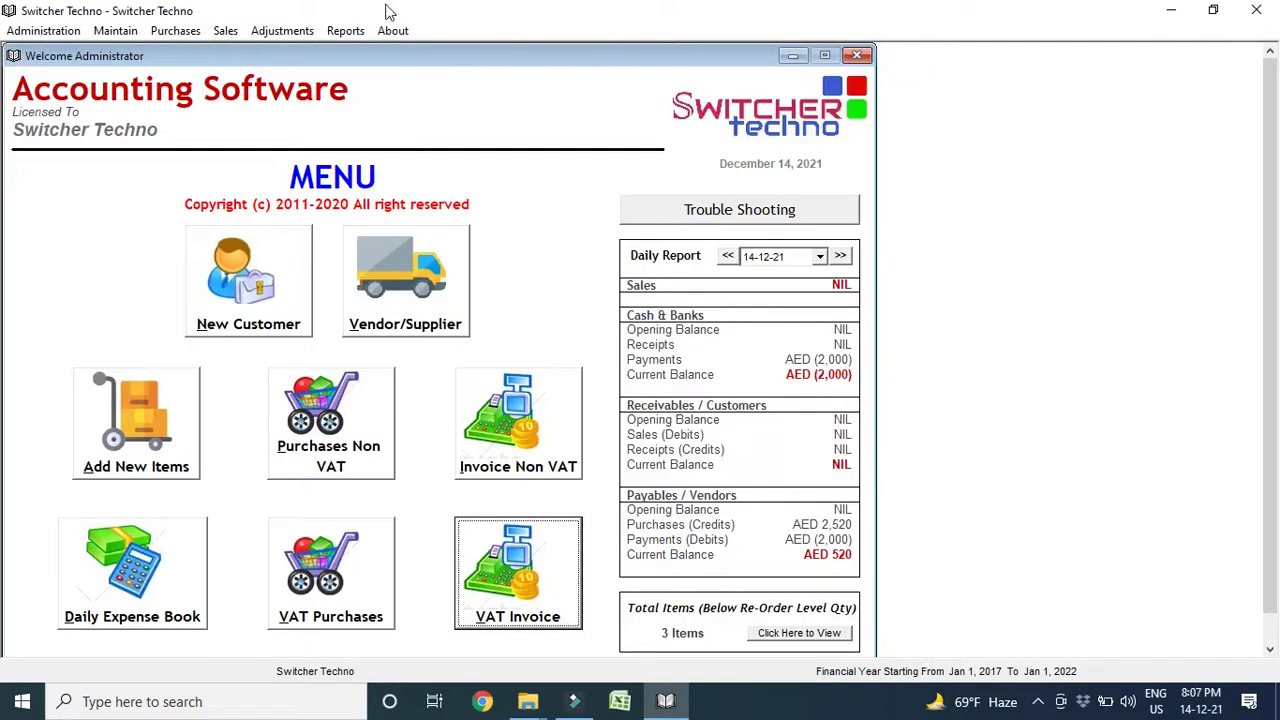
Display the accounts ledger for ALI TRADING LLC, found by searching 'ALI T'
left_click(345, 30)
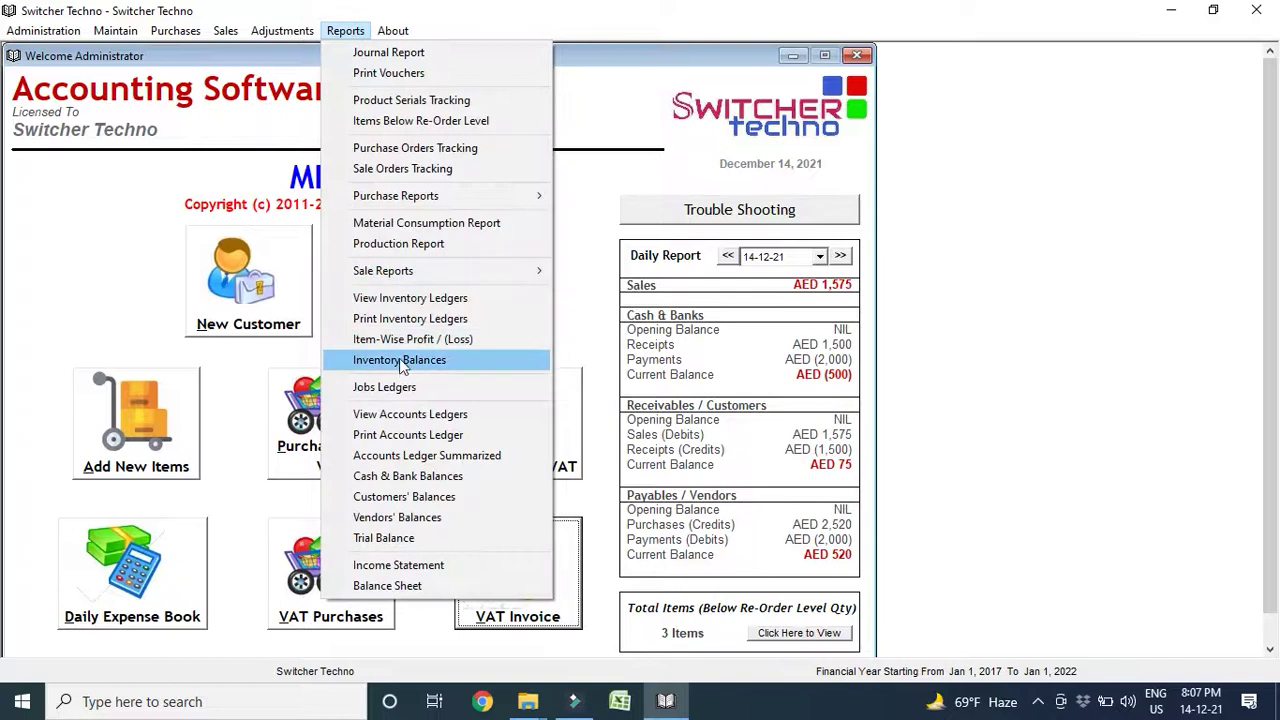
left_click(401, 418)
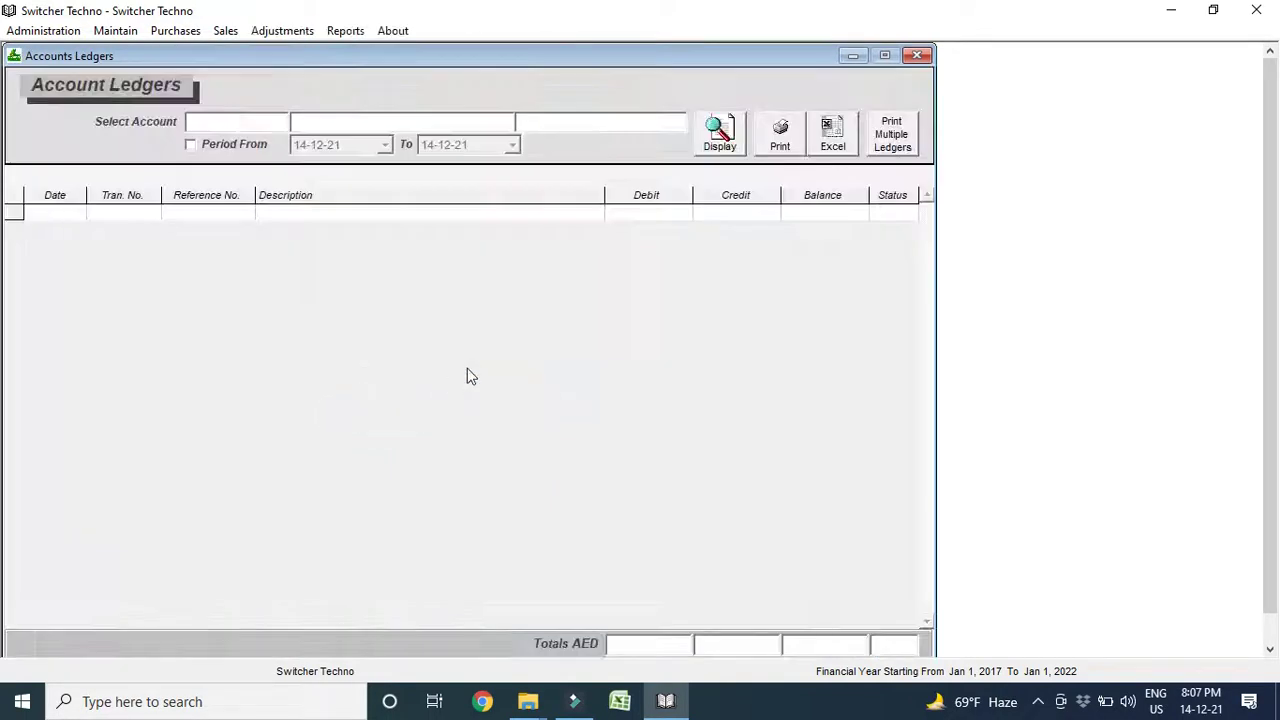
type("ca")
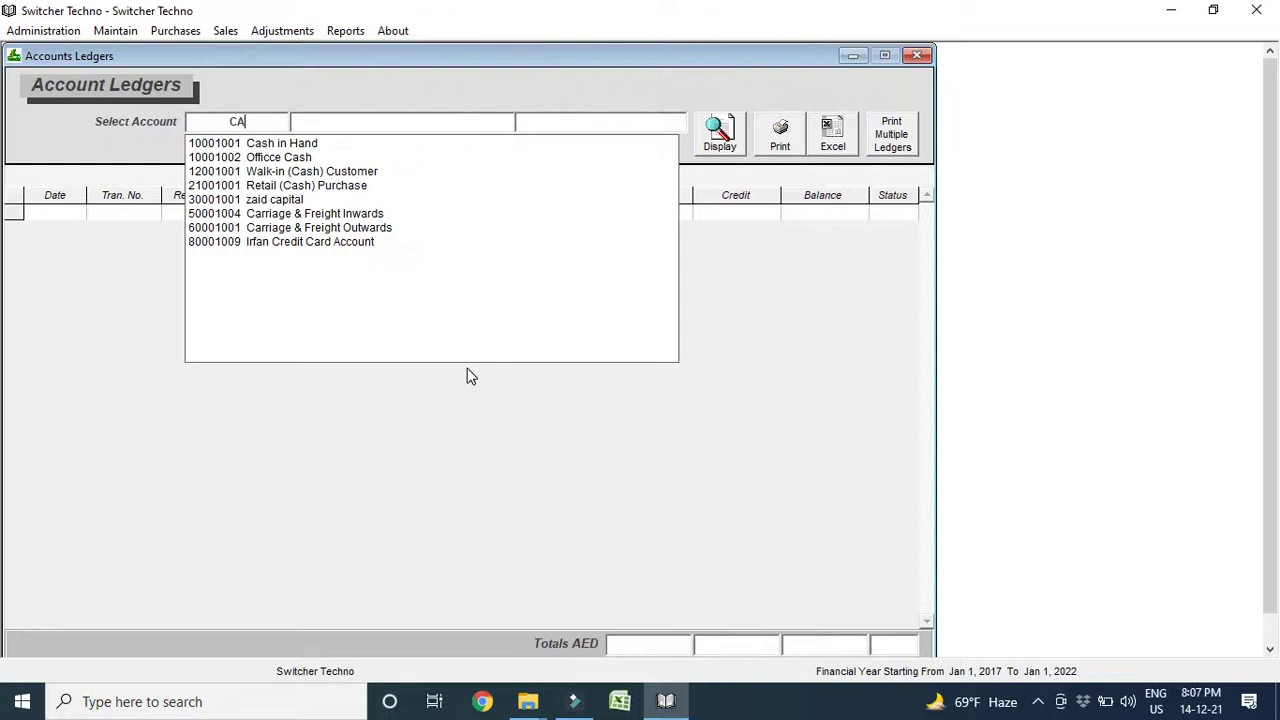
key("BackSpace")
key("BackSpace")
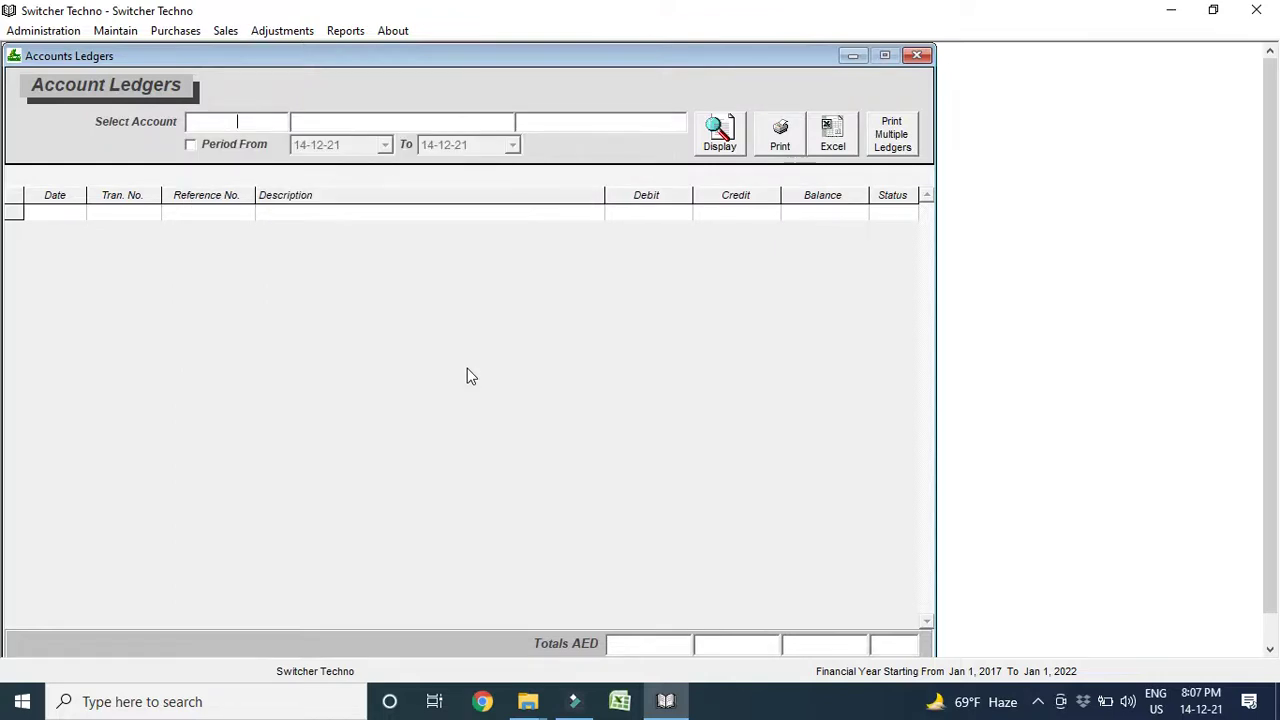
type("ALI T")
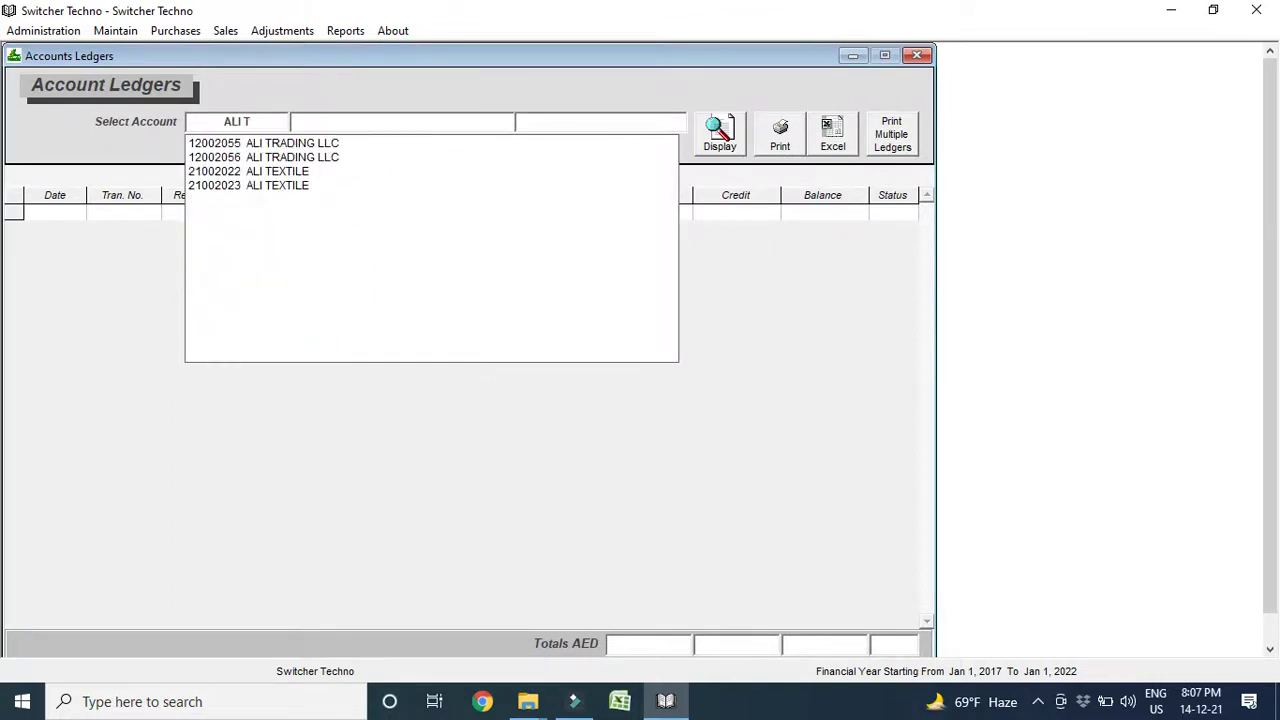
key("Down")
key("Down")
key("Return")
left_click(720, 133)
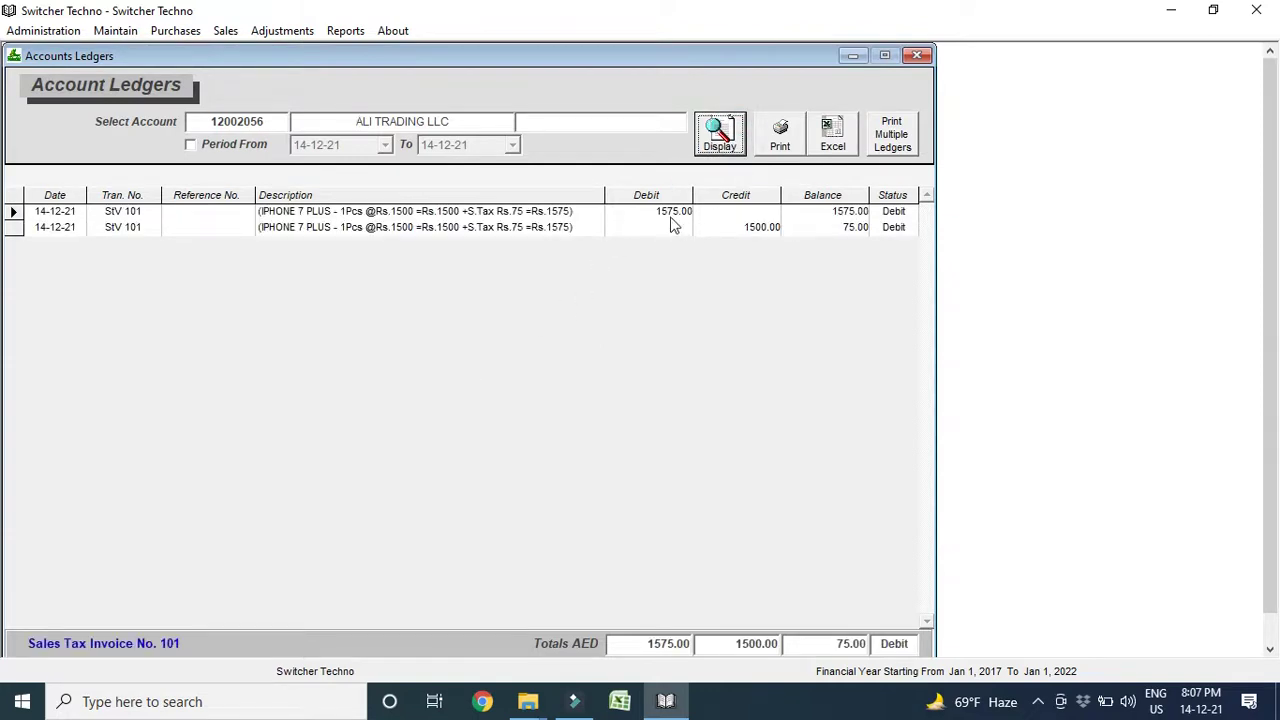
Inspect the ledger entries and open, then close, the invoice behind the second entry
left_click(673, 218)
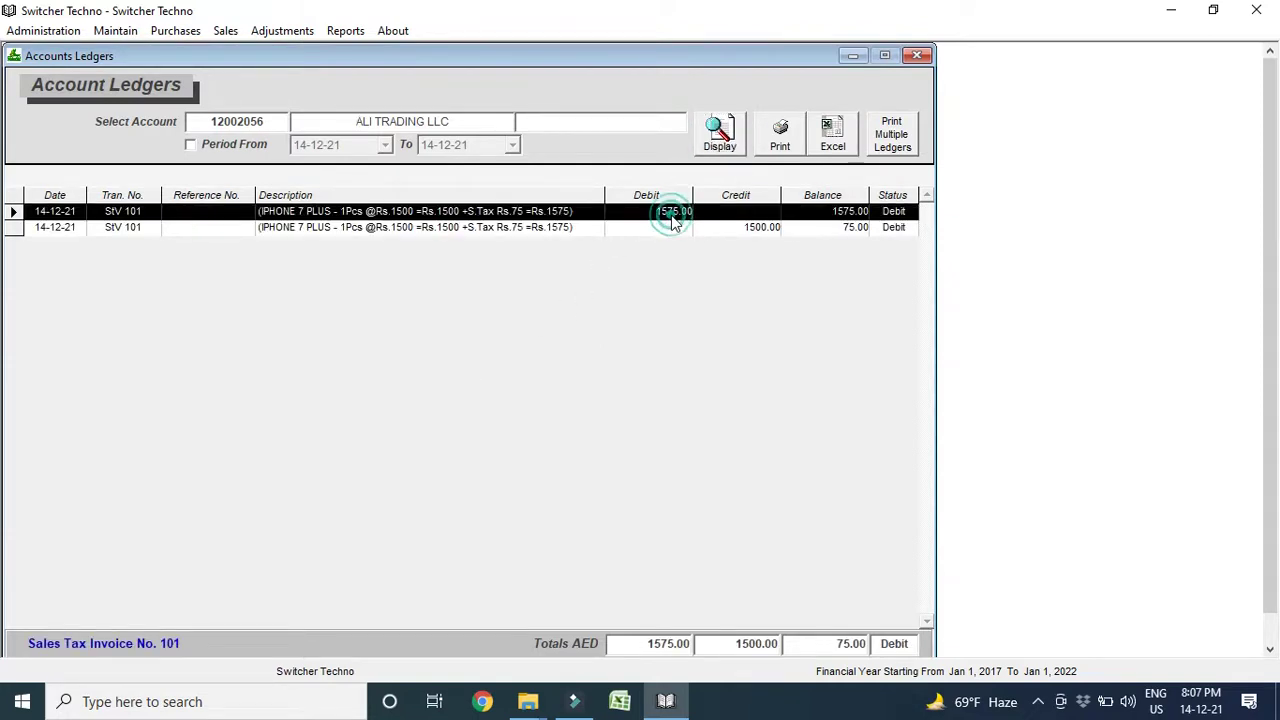
left_click(751, 229)
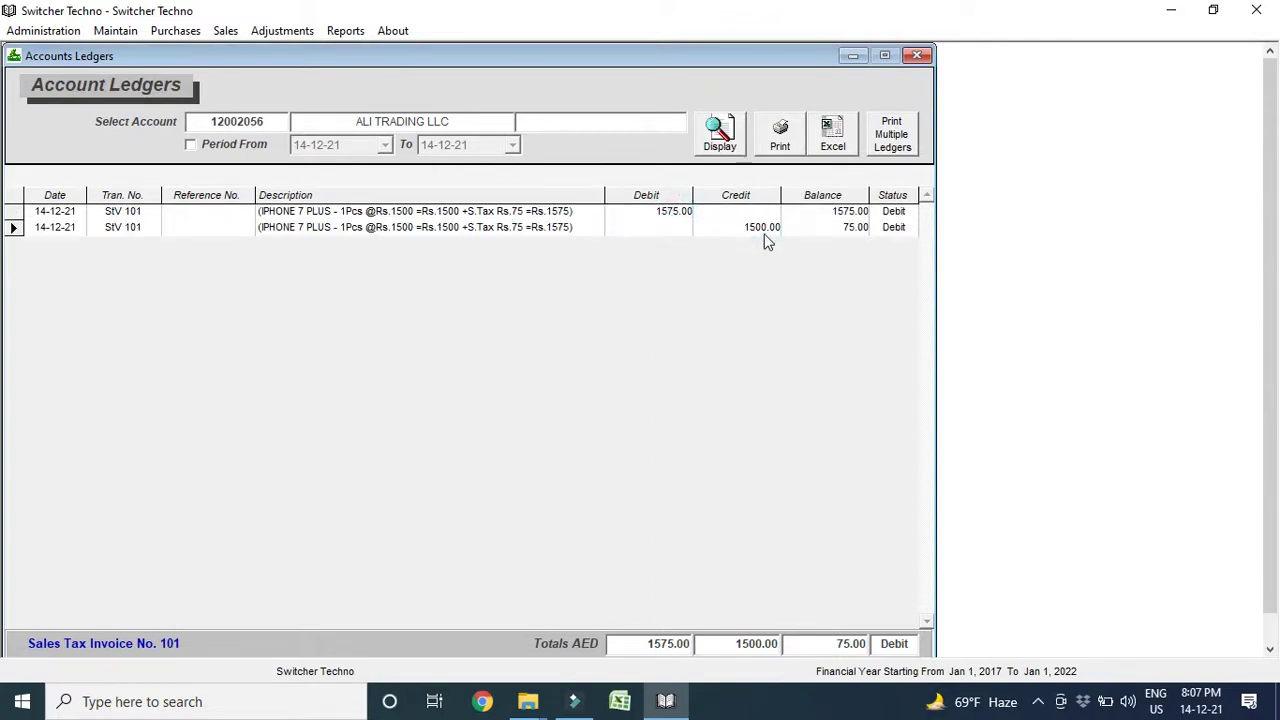
left_click(846, 231)
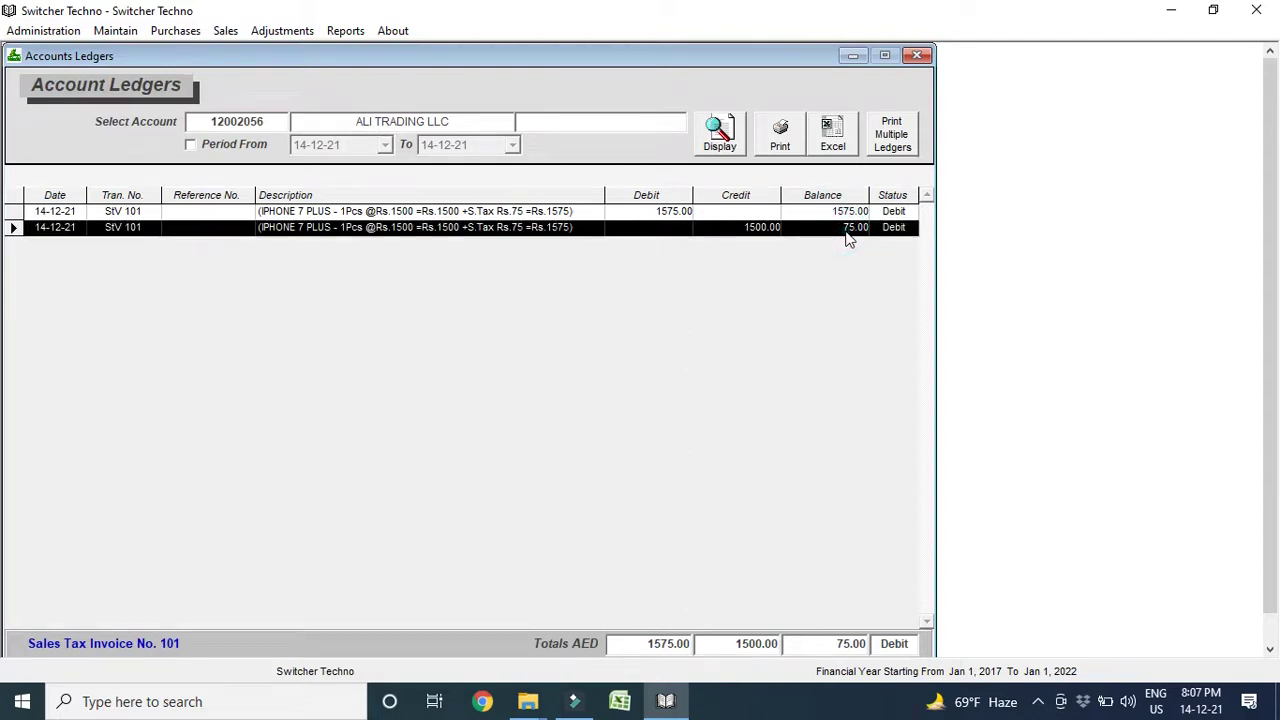
double_click(846, 231)
left_click(918, 58)
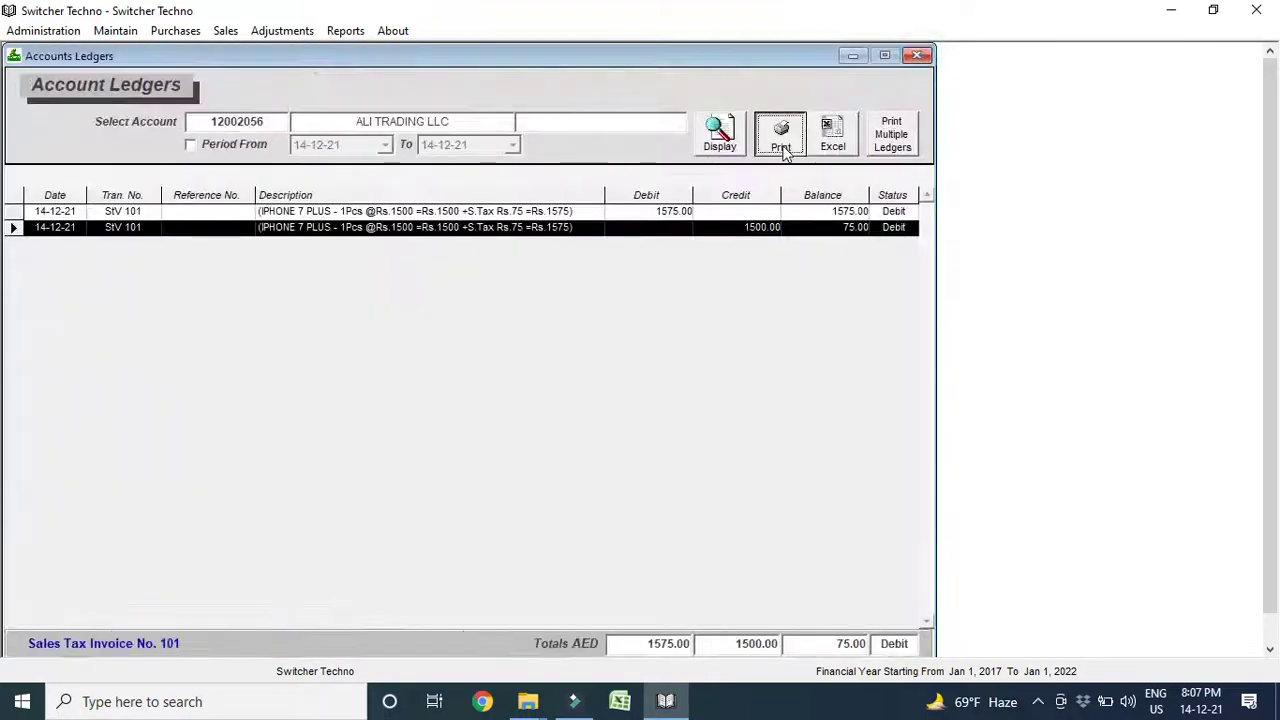
Preview the 75.00 debit ledger in print form, decline the backup, and close the ledger
left_click(781, 140)
left_click(767, 259)
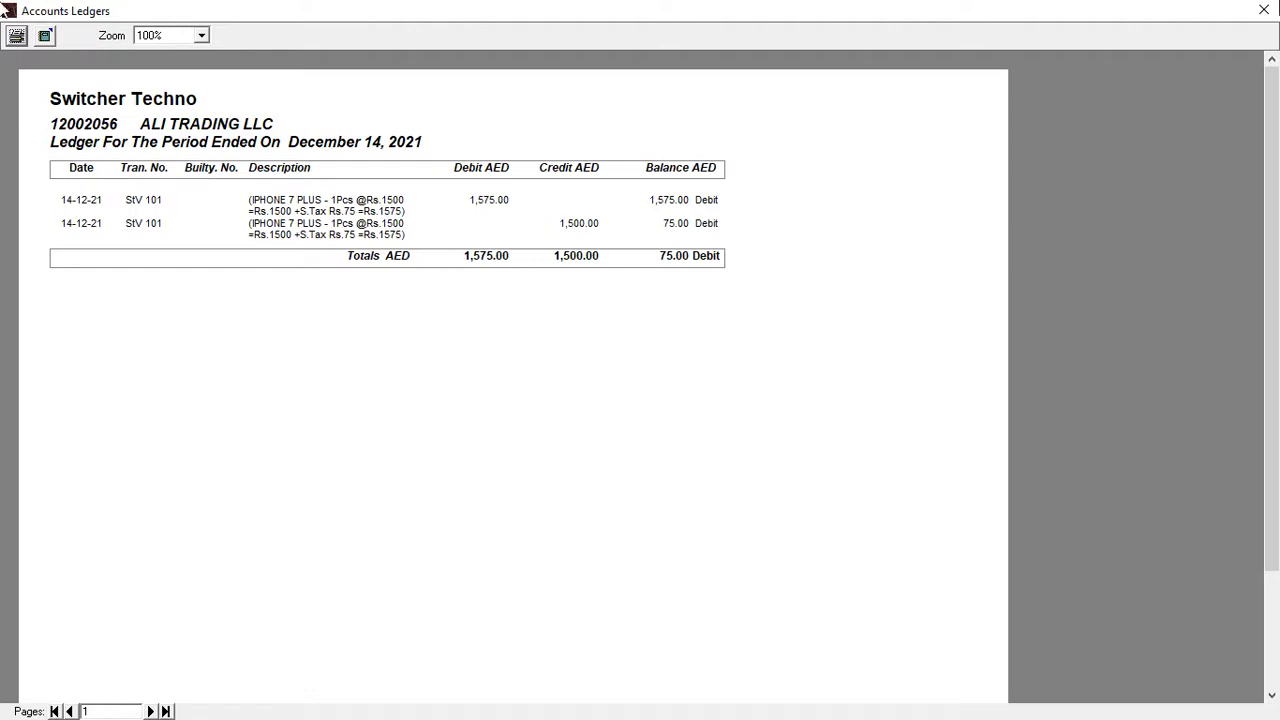
left_click(1263, 10)
left_click(735, 400)
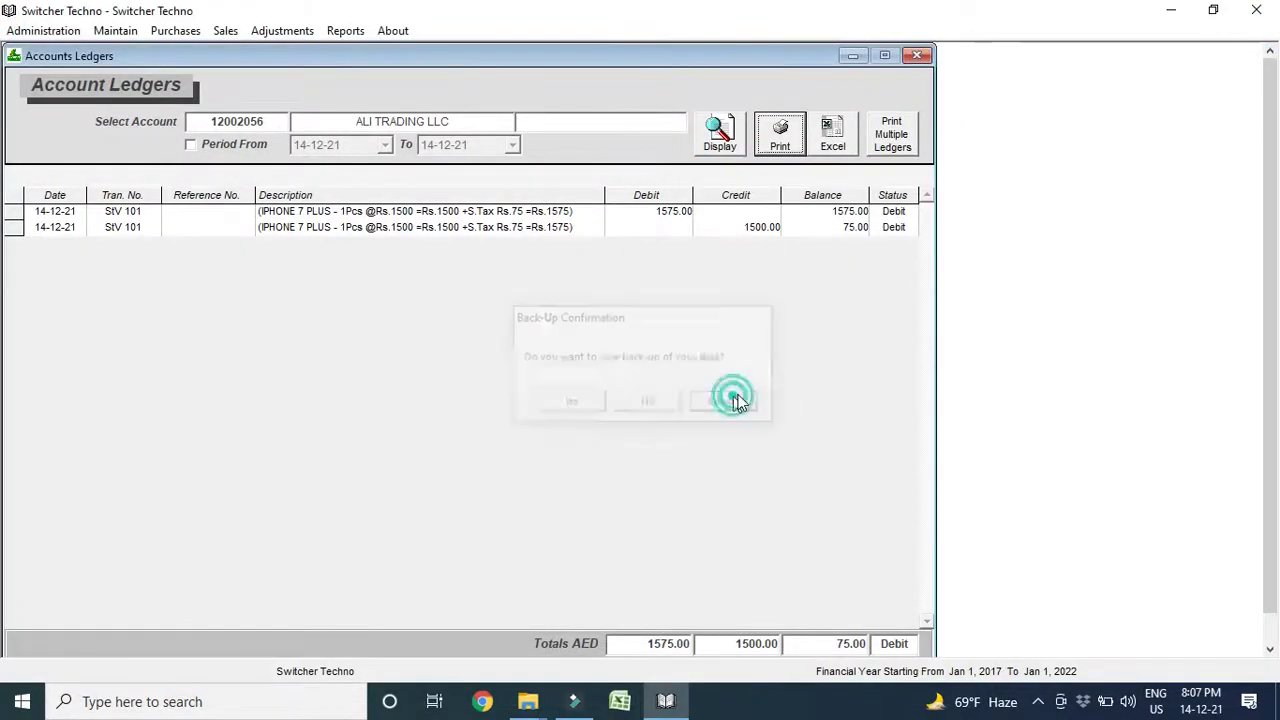
left_click(917, 55)
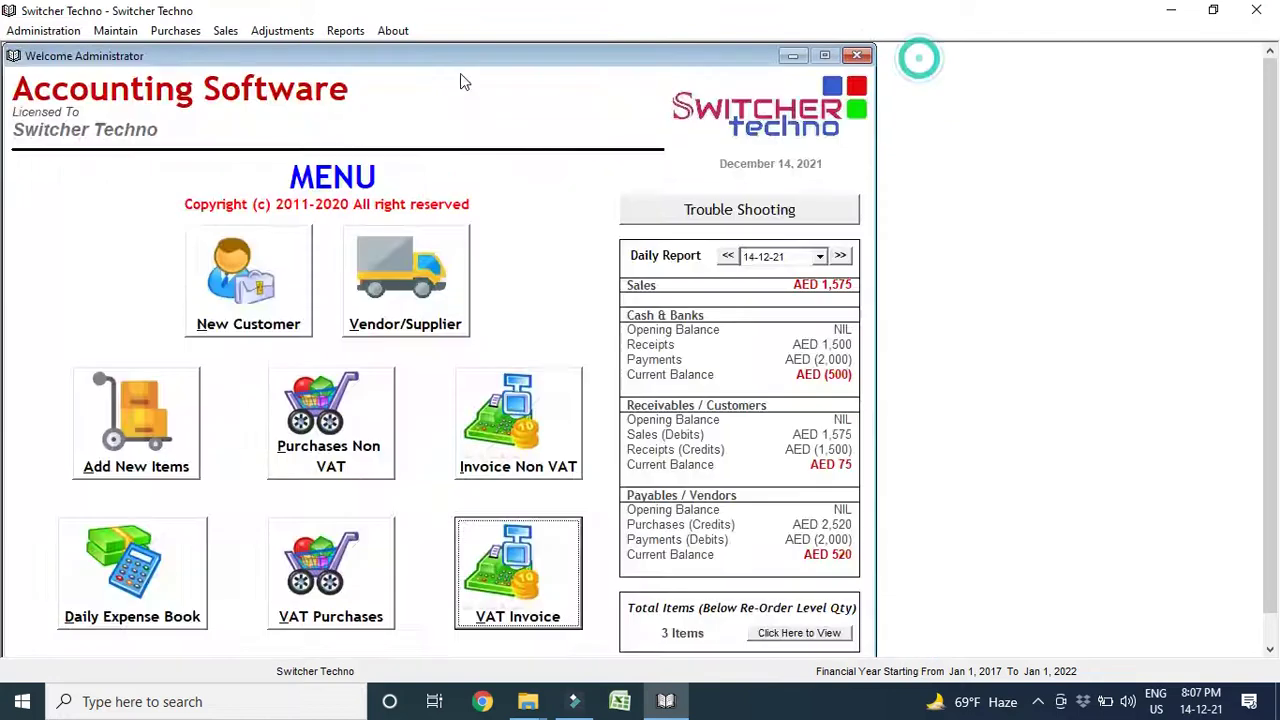
Review customer balances (75.00 debit), then vendor balances showing MR SULAIMAN LLC TRADING at 520.00 credit
left_click(342, 40)
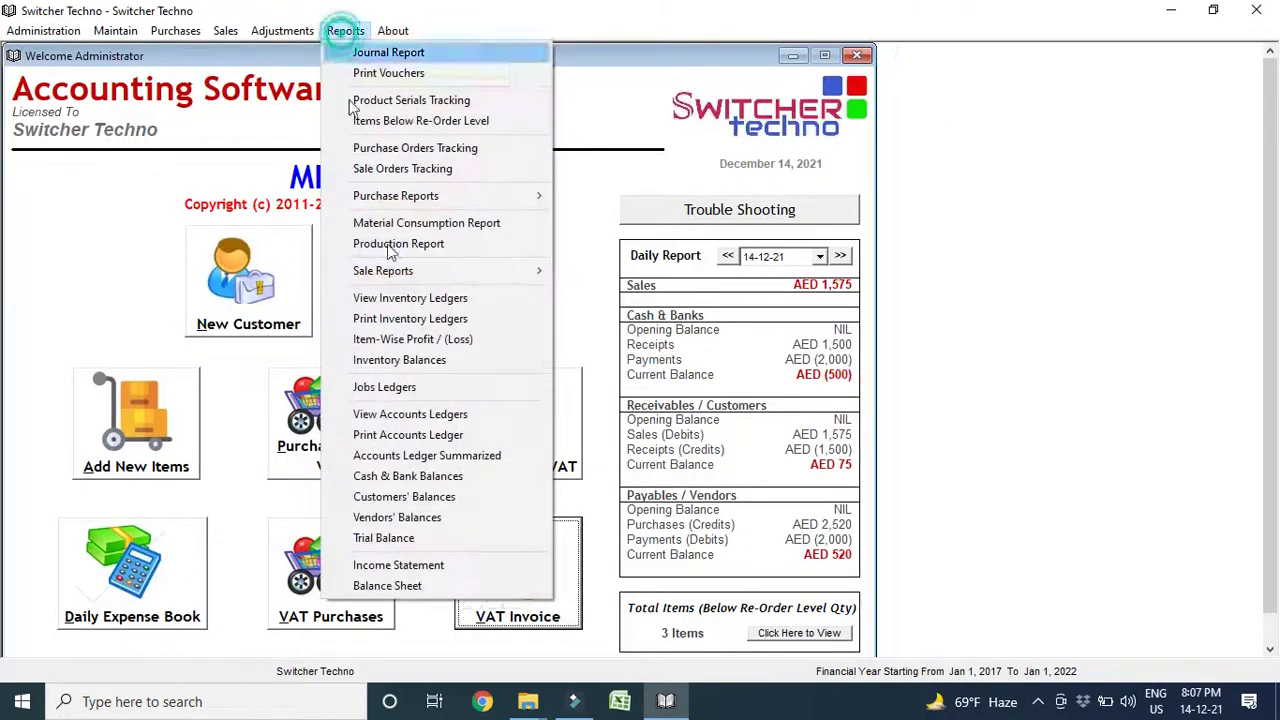
left_click(432, 498)
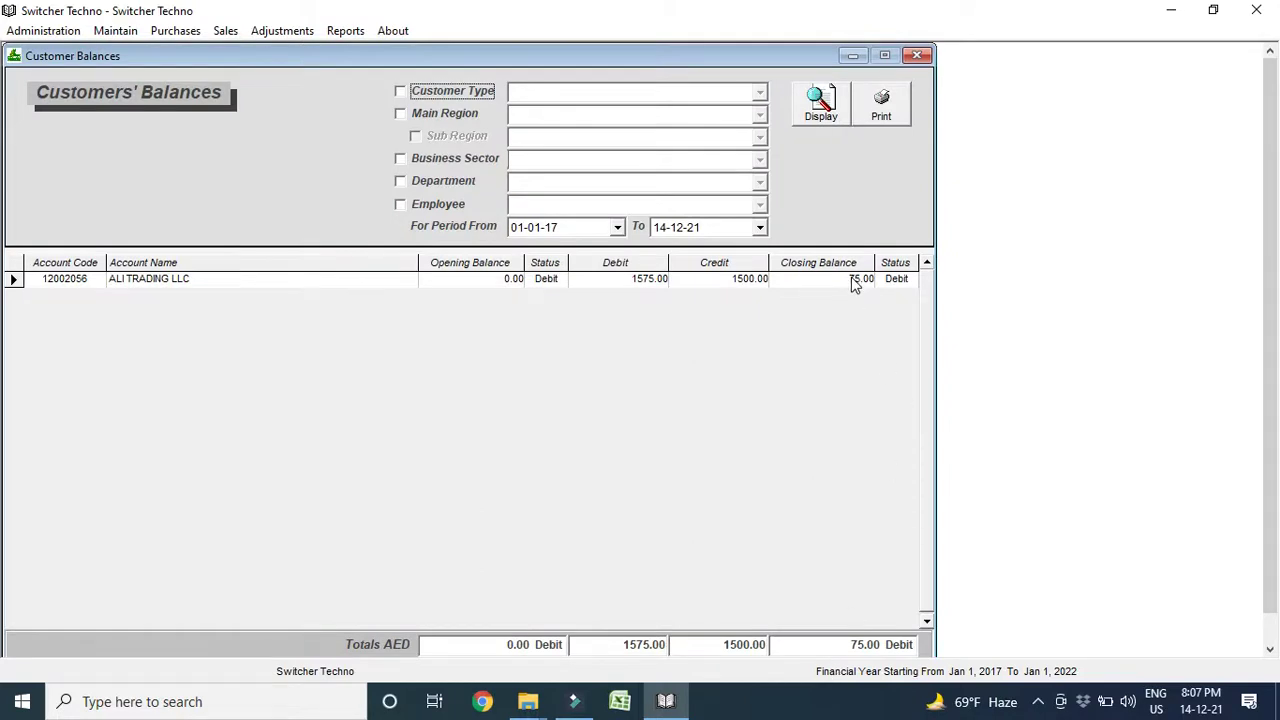
left_click(334, 31)
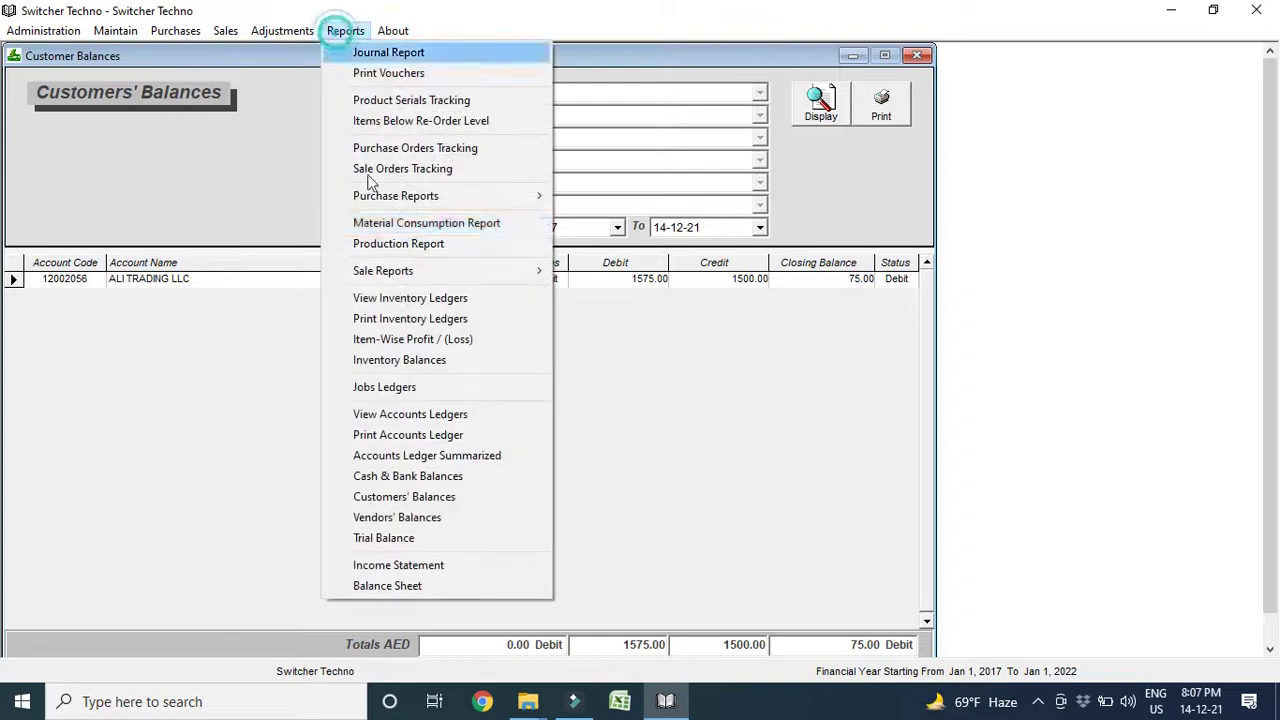
left_click(433, 512)
left_click(820, 103)
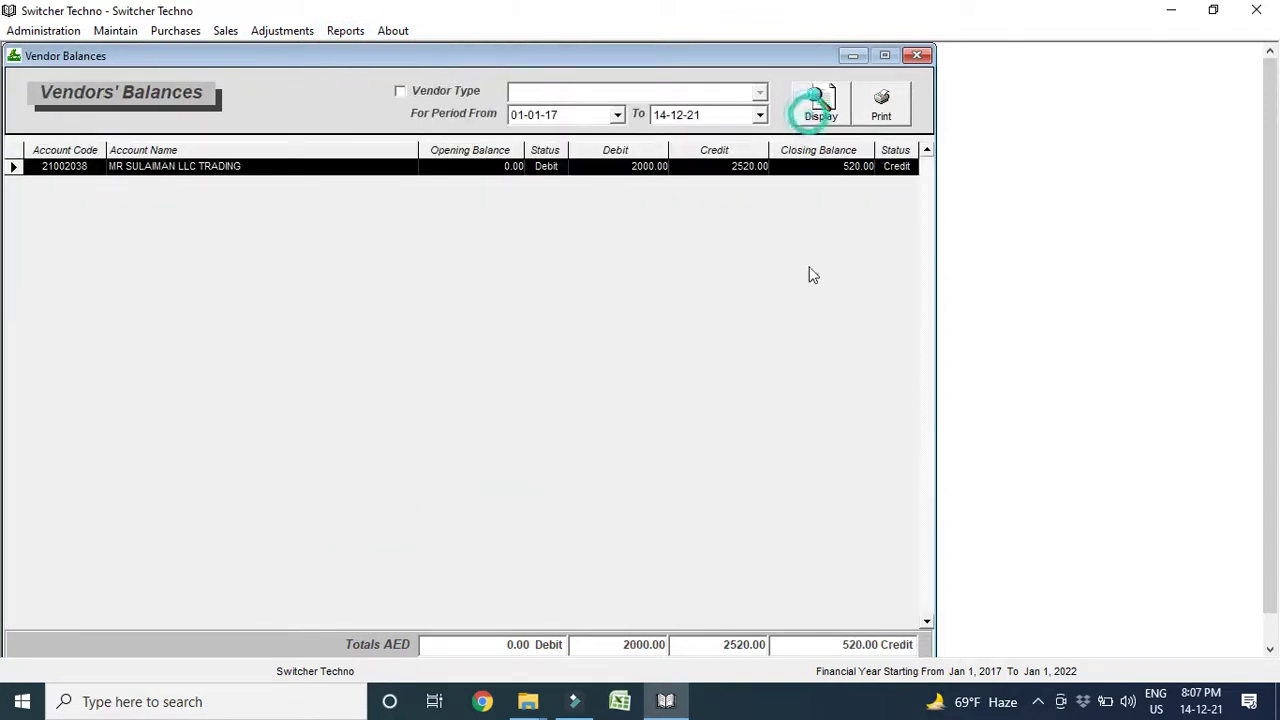
left_click(809, 268)
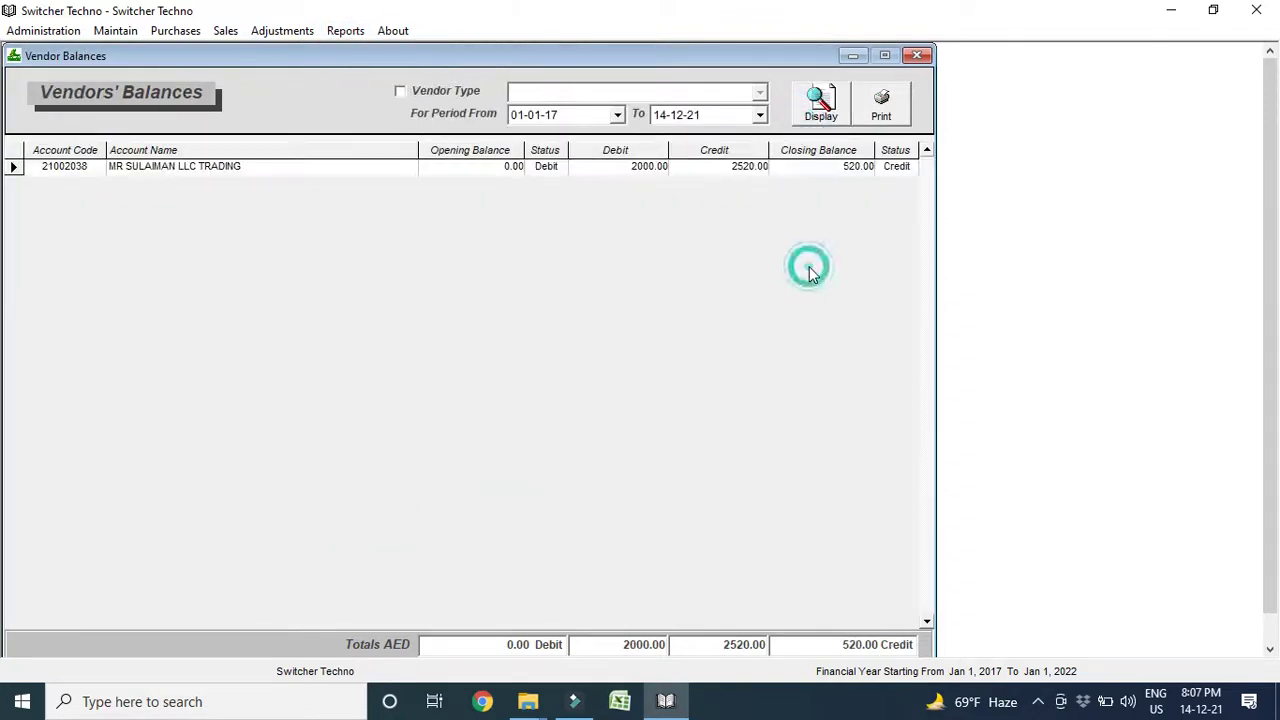
left_click(347, 32)
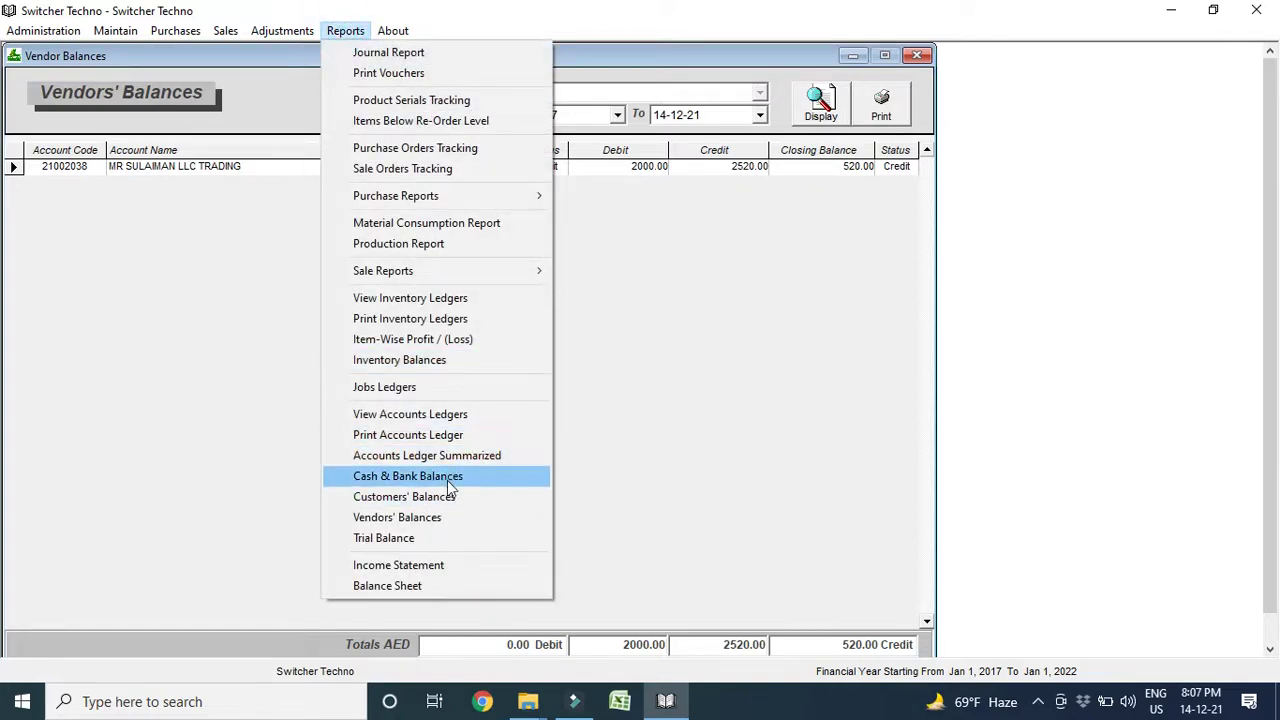
View the Income Statement down to Net Profit 300 on 1,500 revenue and 1,200 cost, then close it
left_click(437, 571)
left_click(821, 259)
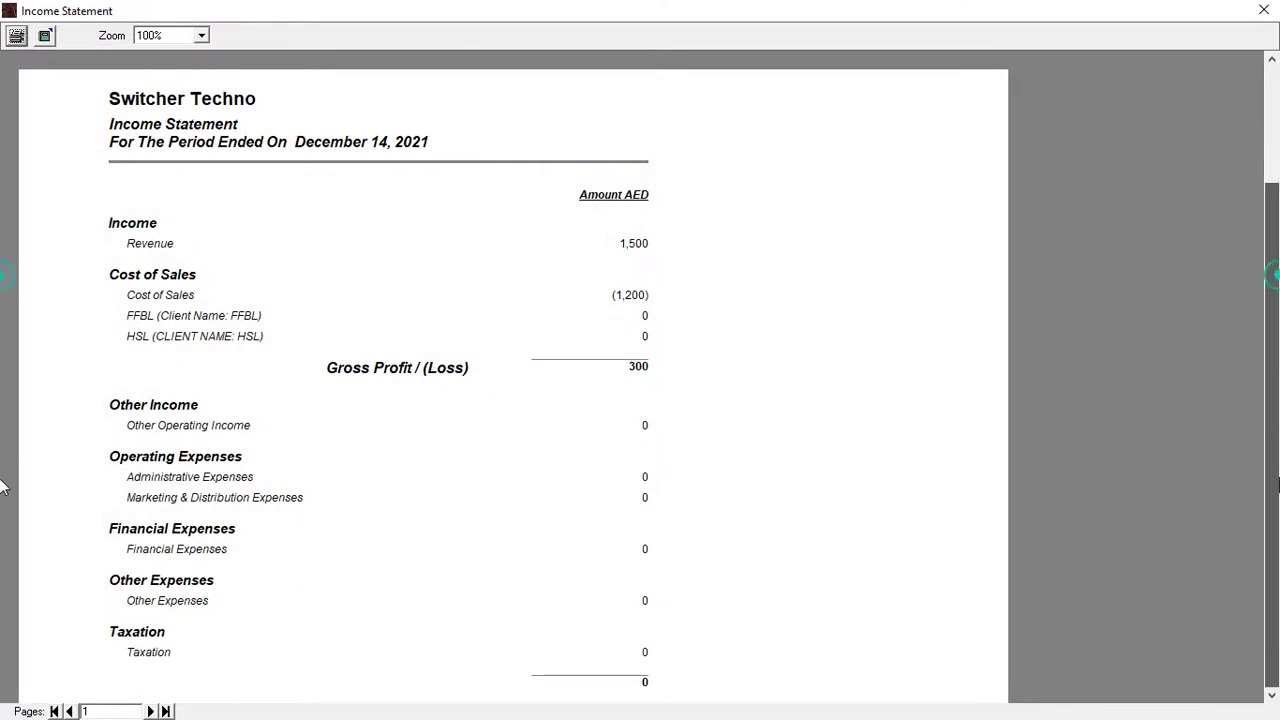
scroll(10, 285, "down", 3)
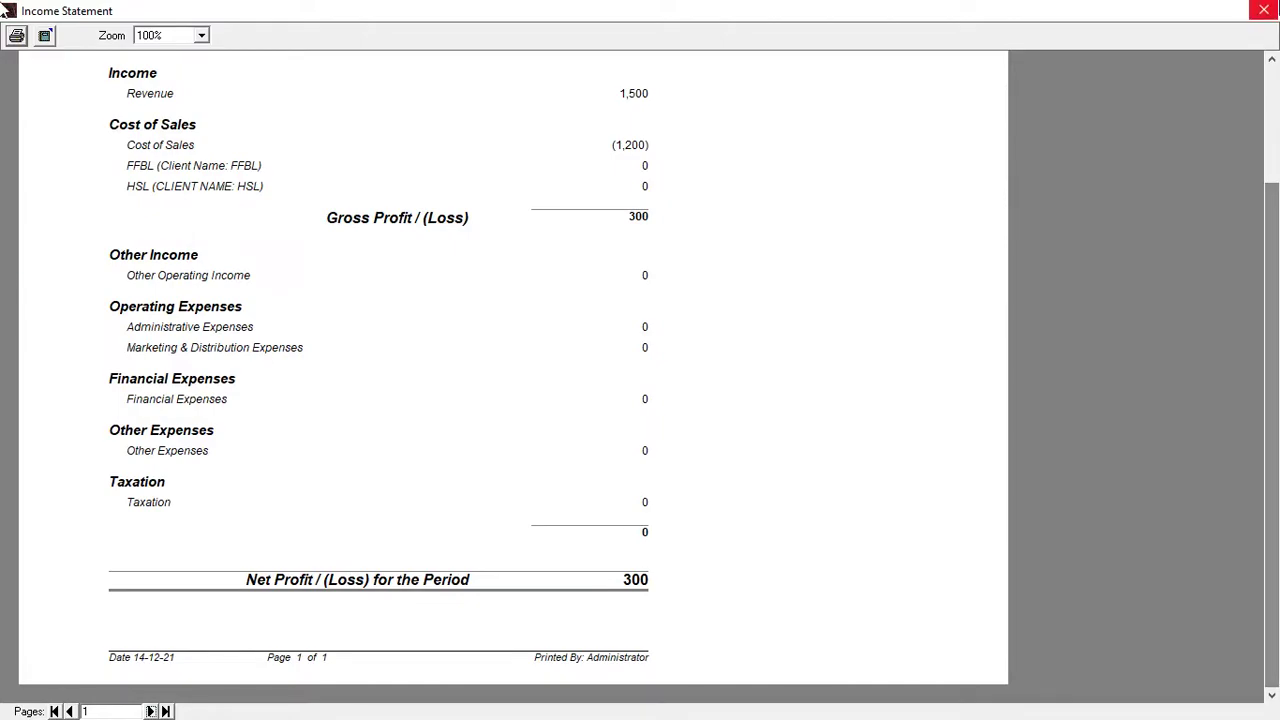
left_click(1263, 10)
left_click(870, 205)
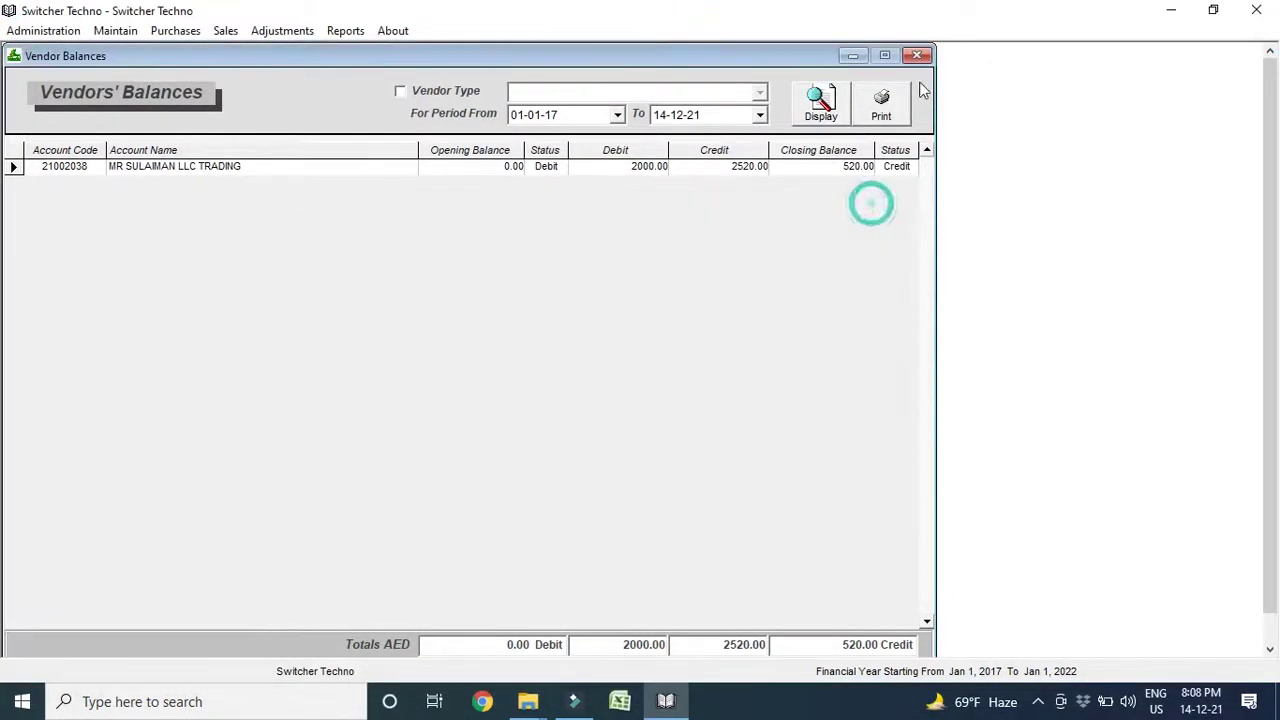
Close the Vendors' Balances and Customer Balances windows to reveal the dashboard daily report
left_click(920, 56)
left_click(917, 56)
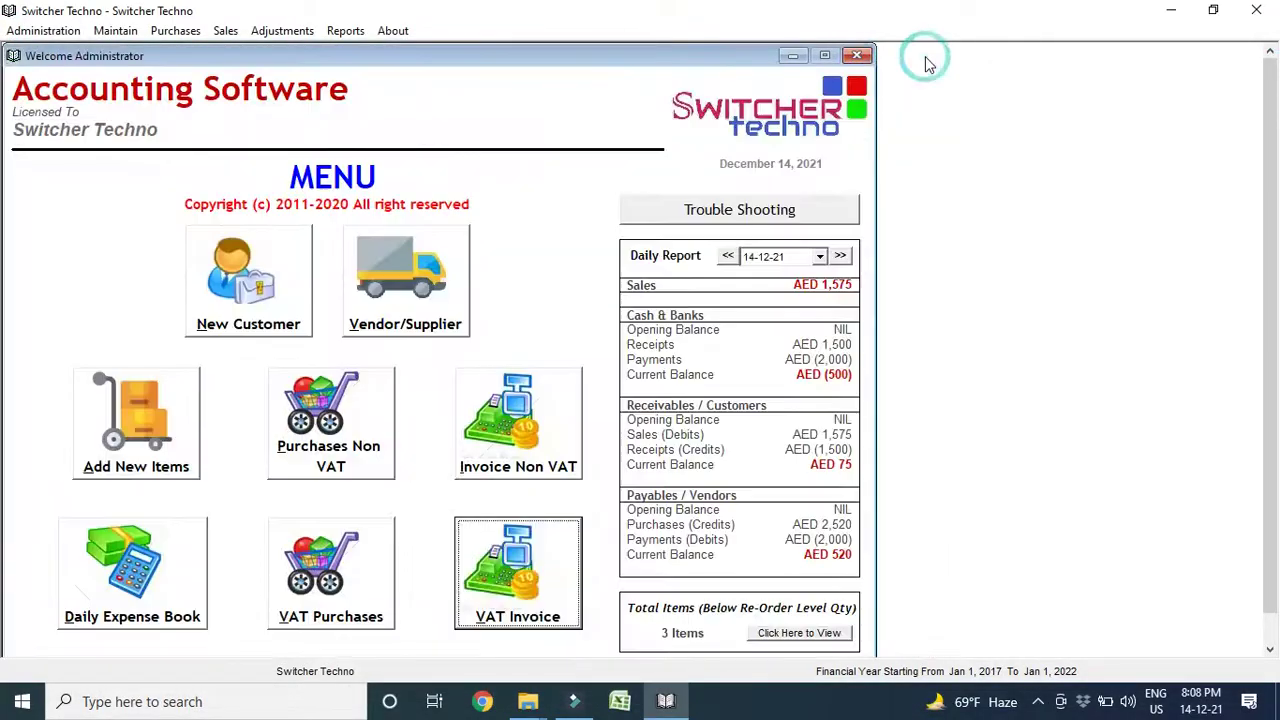